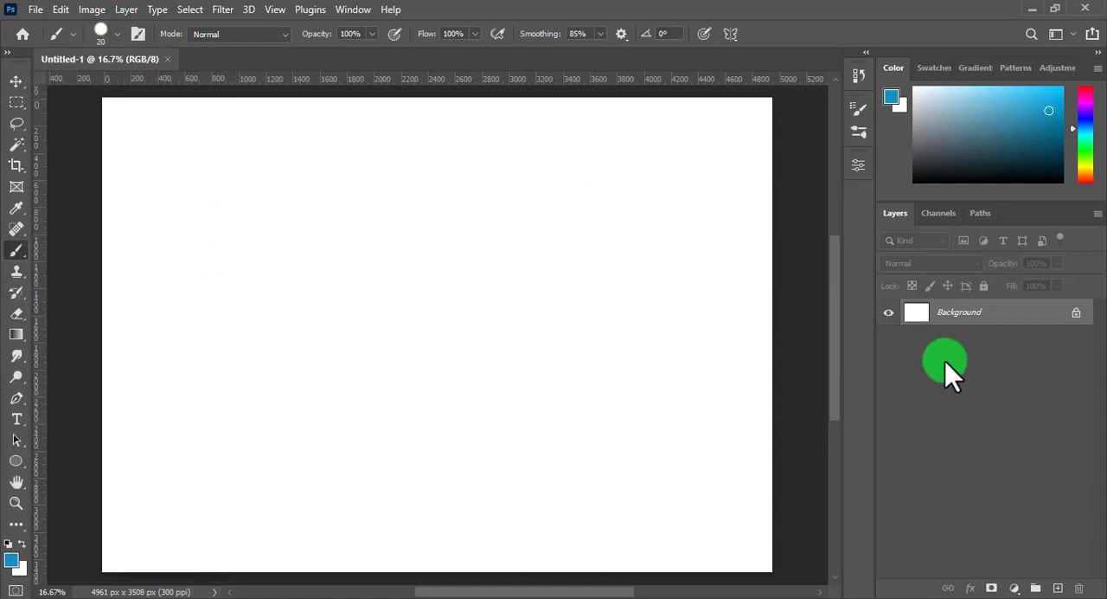
Add a new layer above the background and set the brush size to 9 px
click(1058, 587)
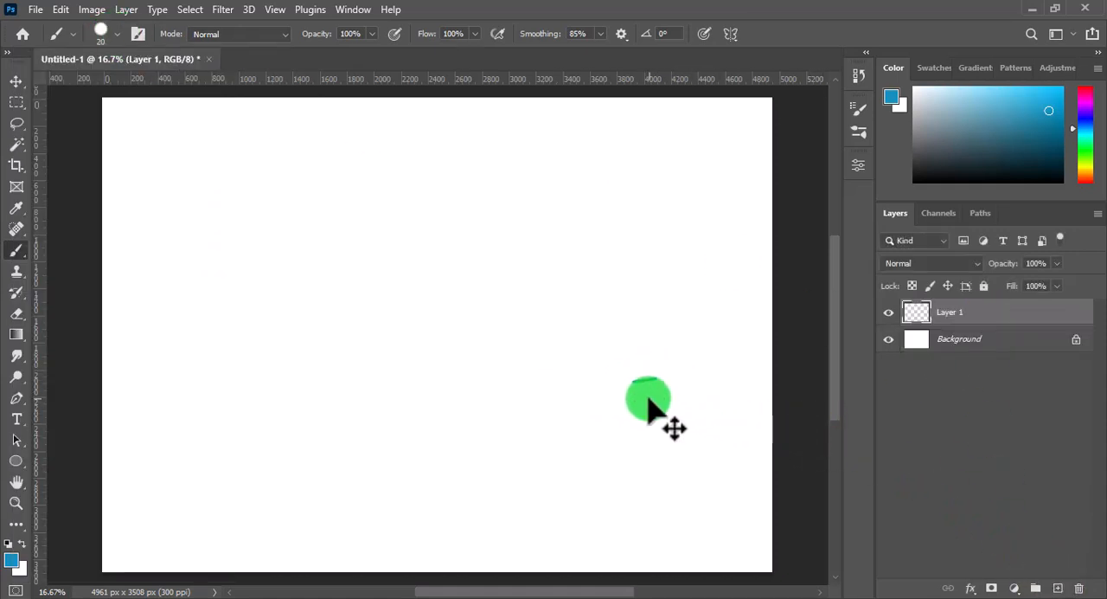
right_click(492, 313)
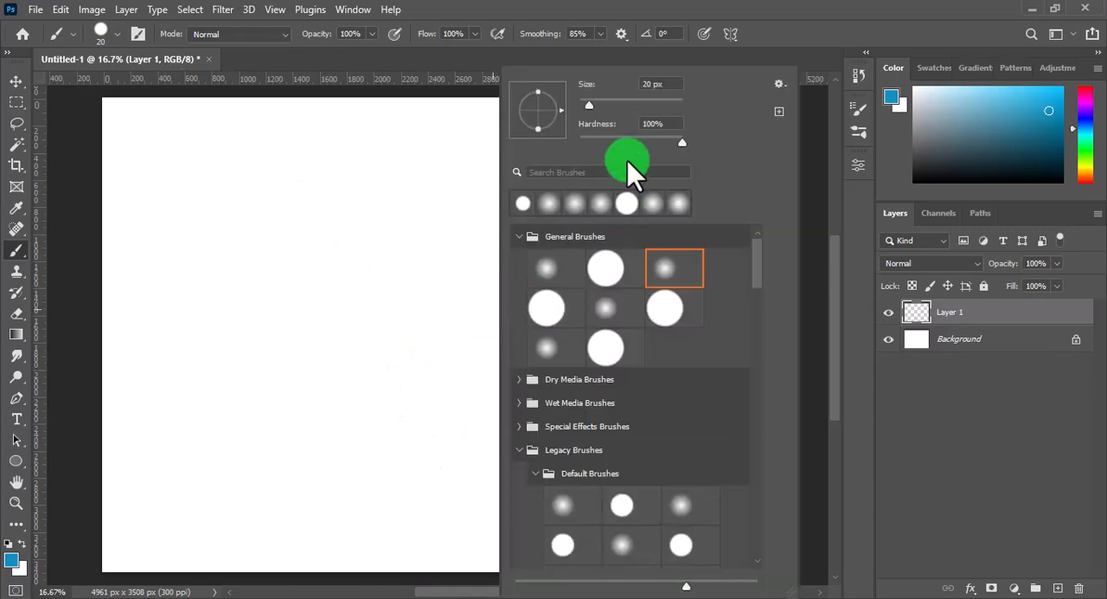
text(9)
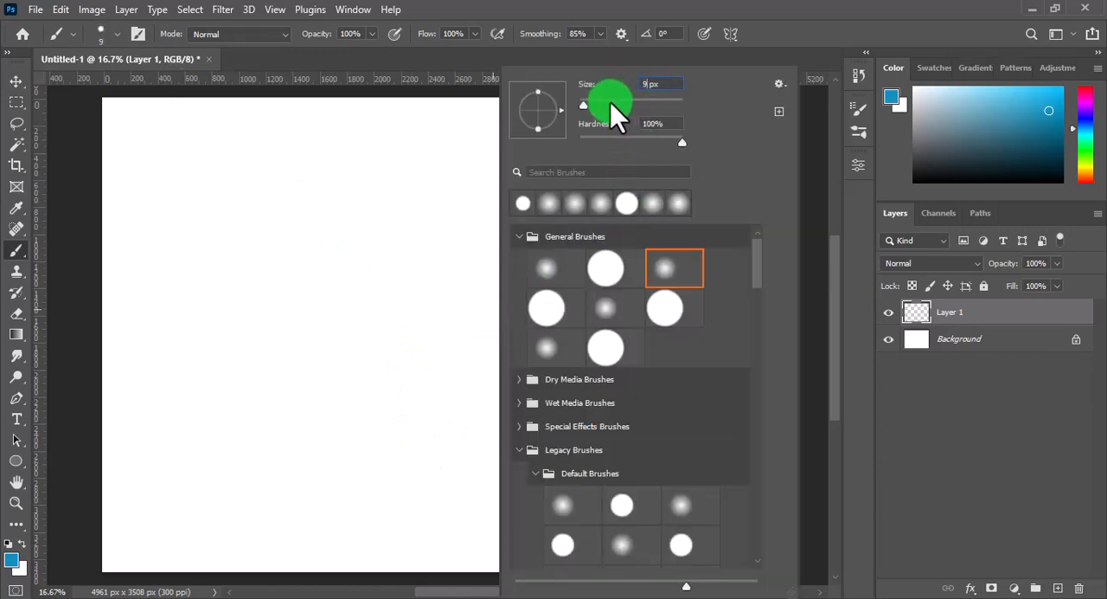
key(Return)
Set the foreground colour to the dark blue 073454
click(11, 560)
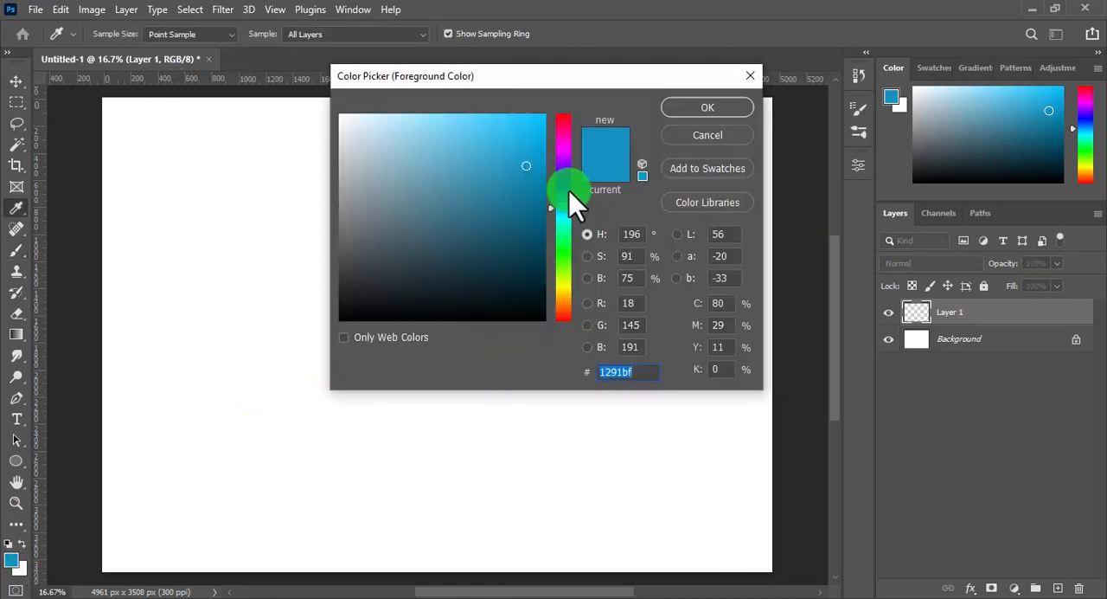
click(566, 203)
click(544, 229)
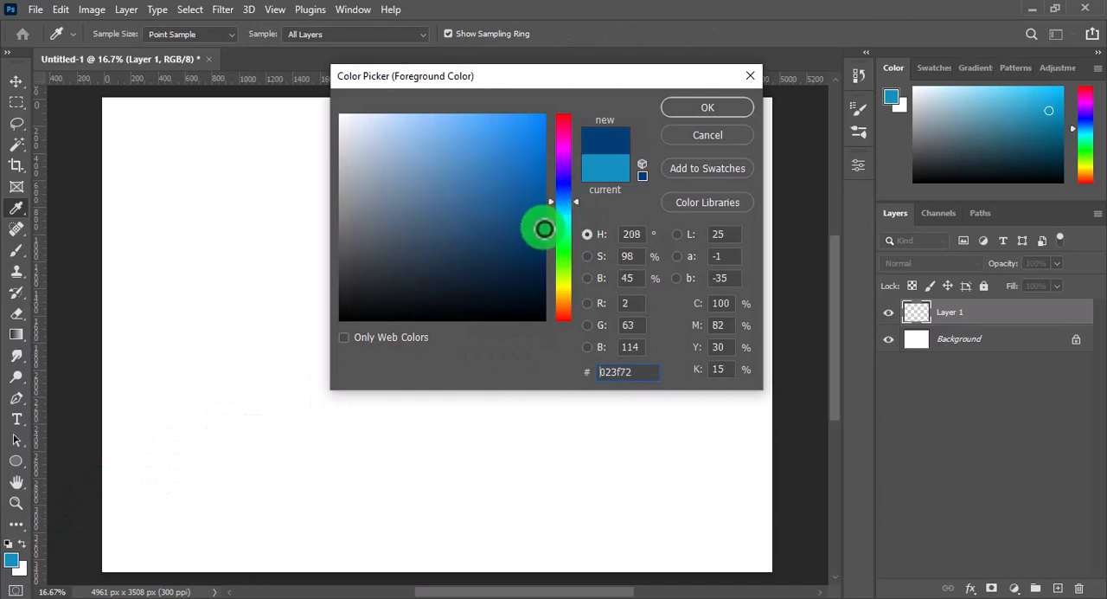
click(563, 207)
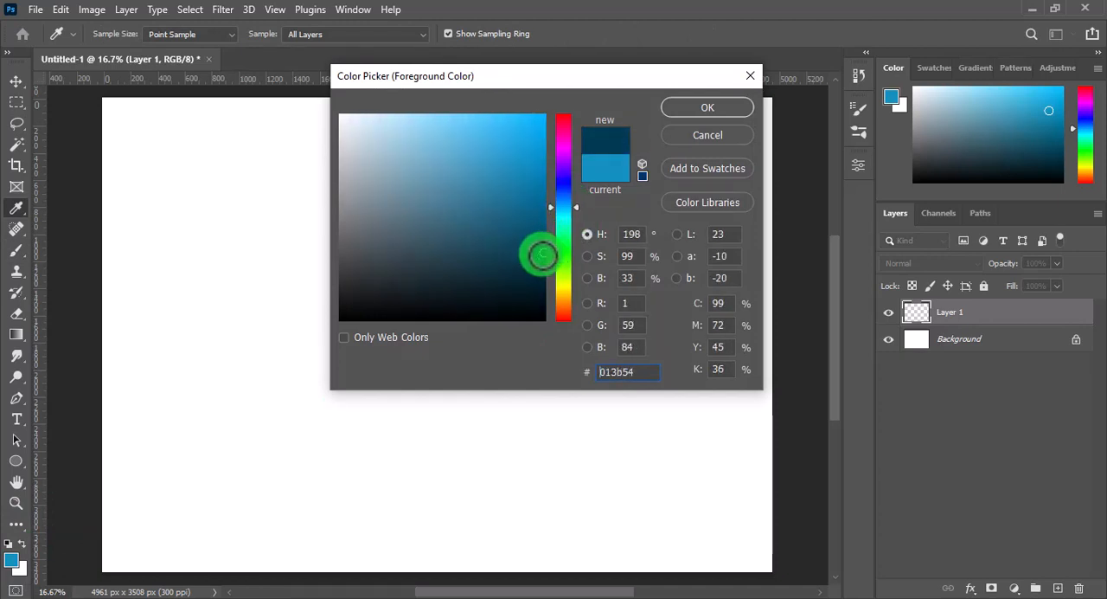
click(577, 203)
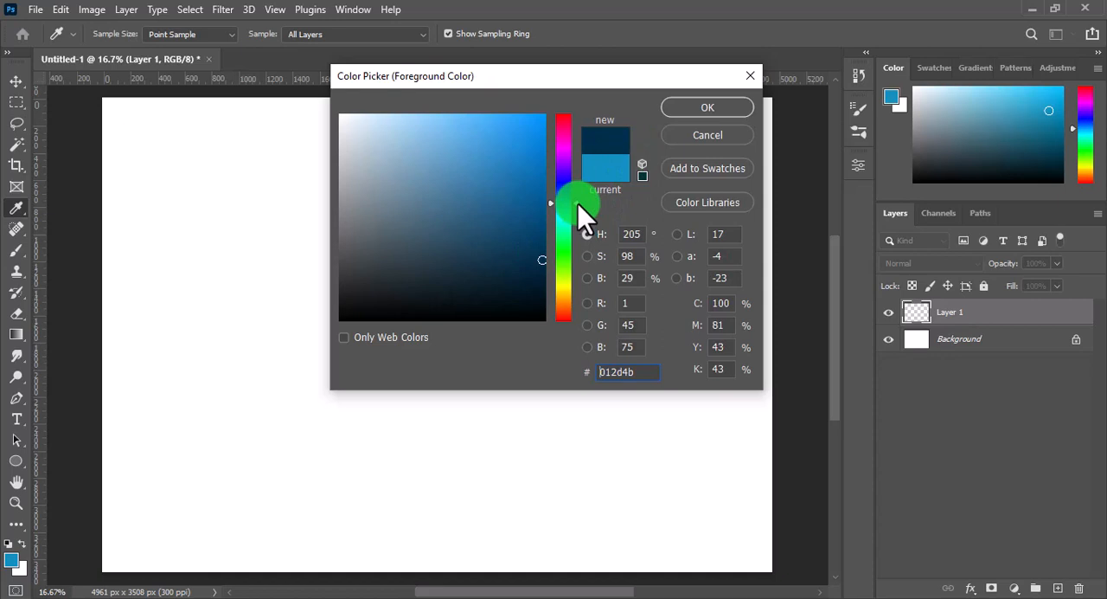
click(527, 252)
click(706, 107)
Brush a smooth wave line across the full canvas width, peaking left of centre, with its ends in the lower half
key(b)
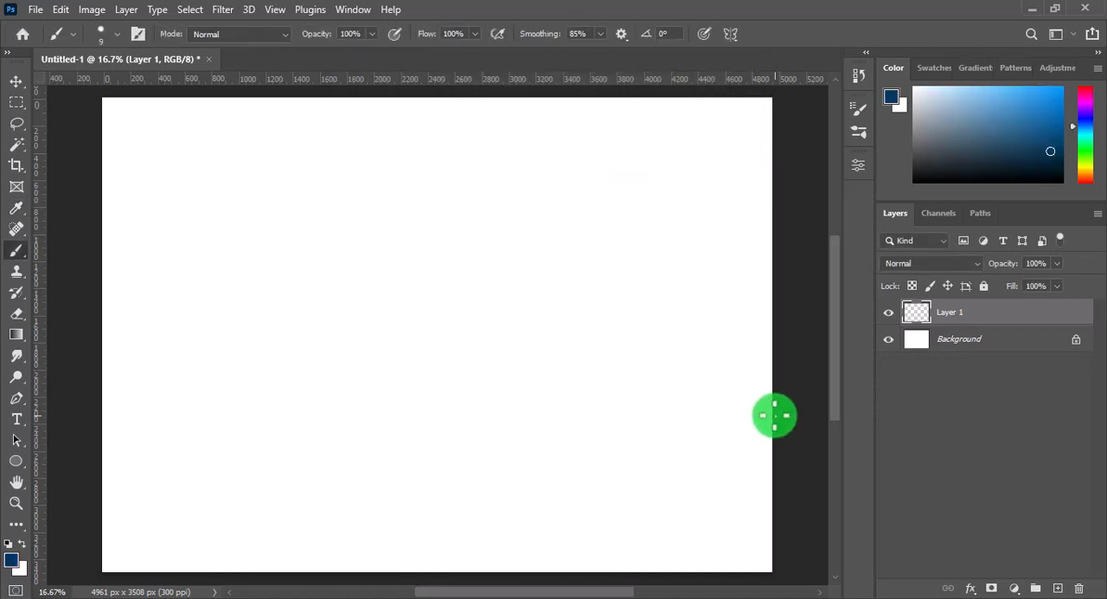
mouse_move(770, 416)
mouse_down()
mouse_move(581, 396)
mouse_move(386, 336)
mouse_up()
mouse_move(333, 362)
mouse_down()
mouse_move(280, 407)
mouse_move(192, 442)
mouse_up()
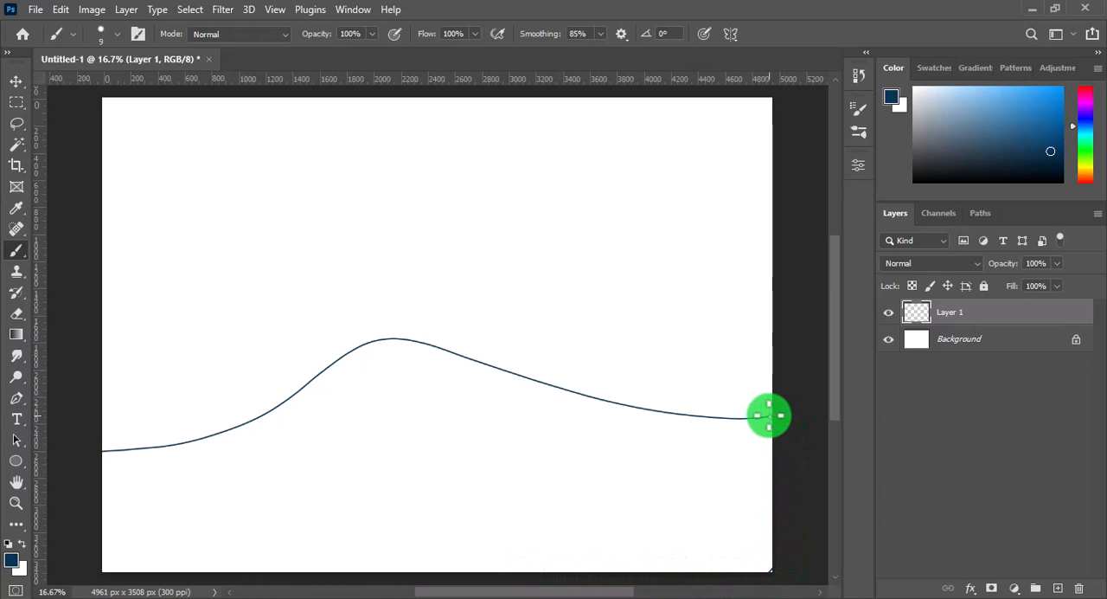
Select the area beneath the wave line with the Magic Wand, fill it with dark blue and deselect
click(17, 144)
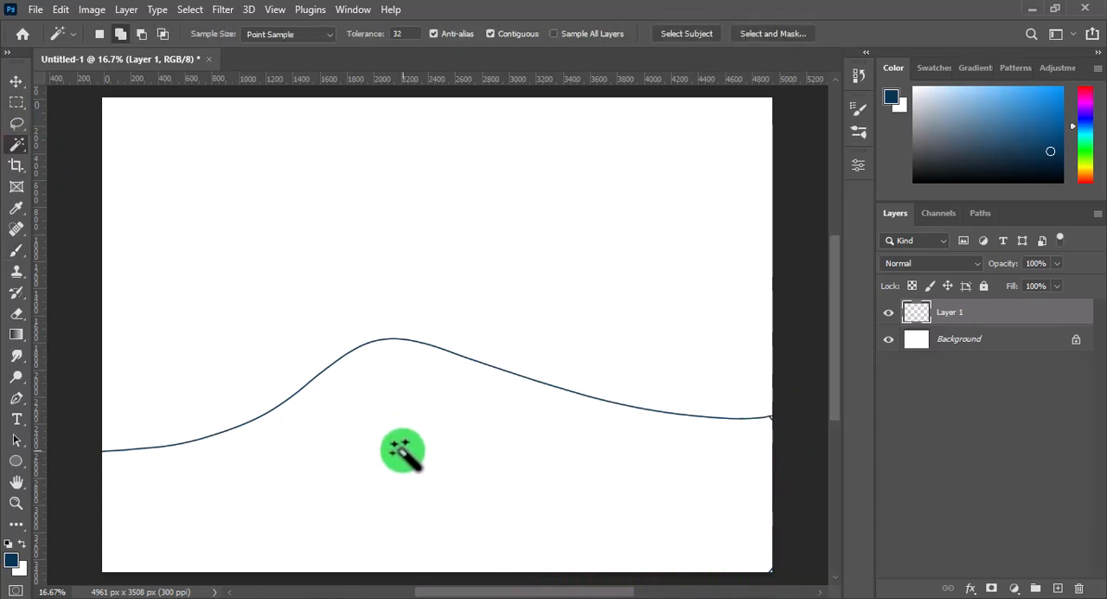
click(401, 452)
key(alt+BackSpace)
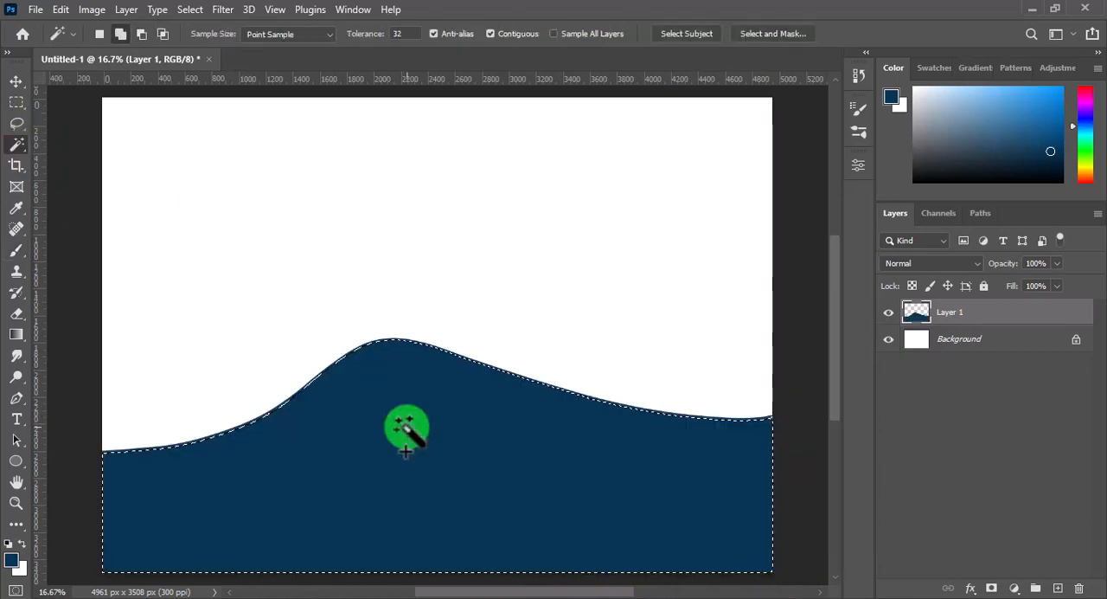
key(ctrl+d)
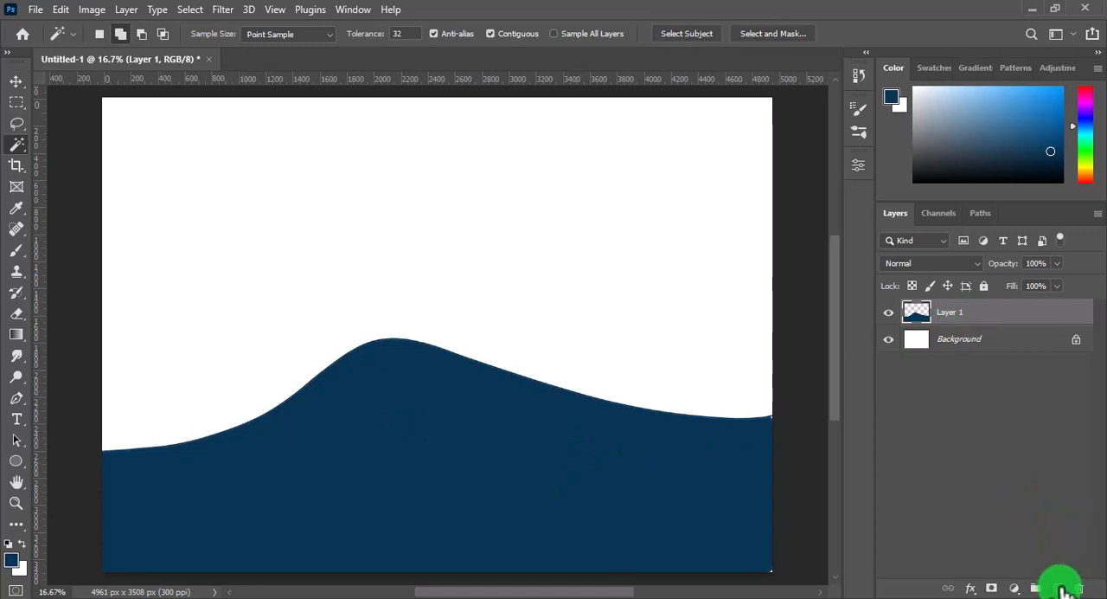
Add a second new layer and set the foreground colour to the lighter blue 2b7eb8
click(12, 560)
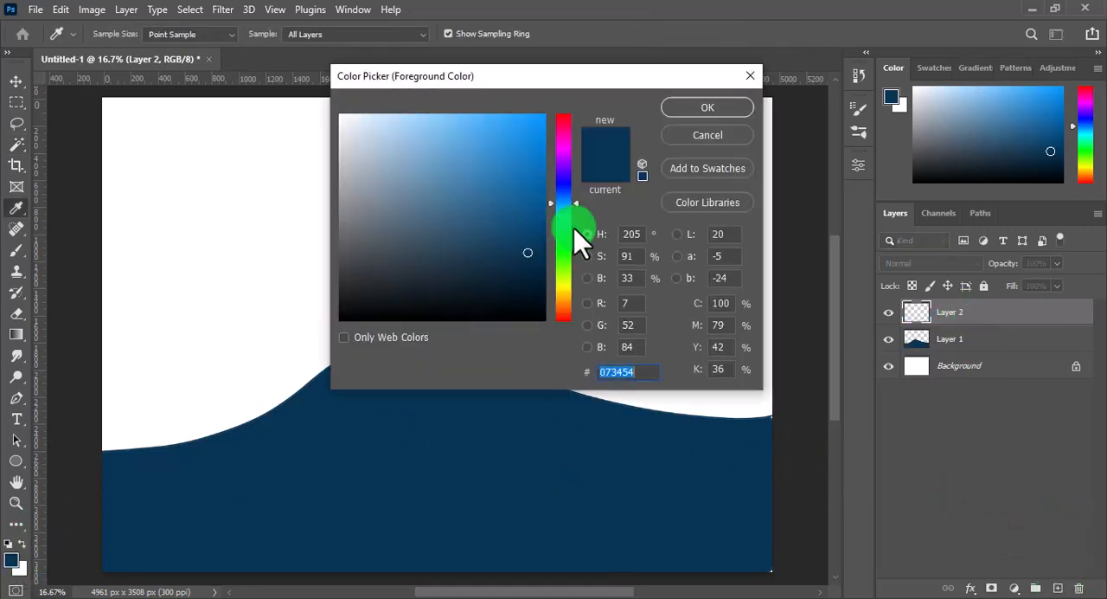
click(498, 190)
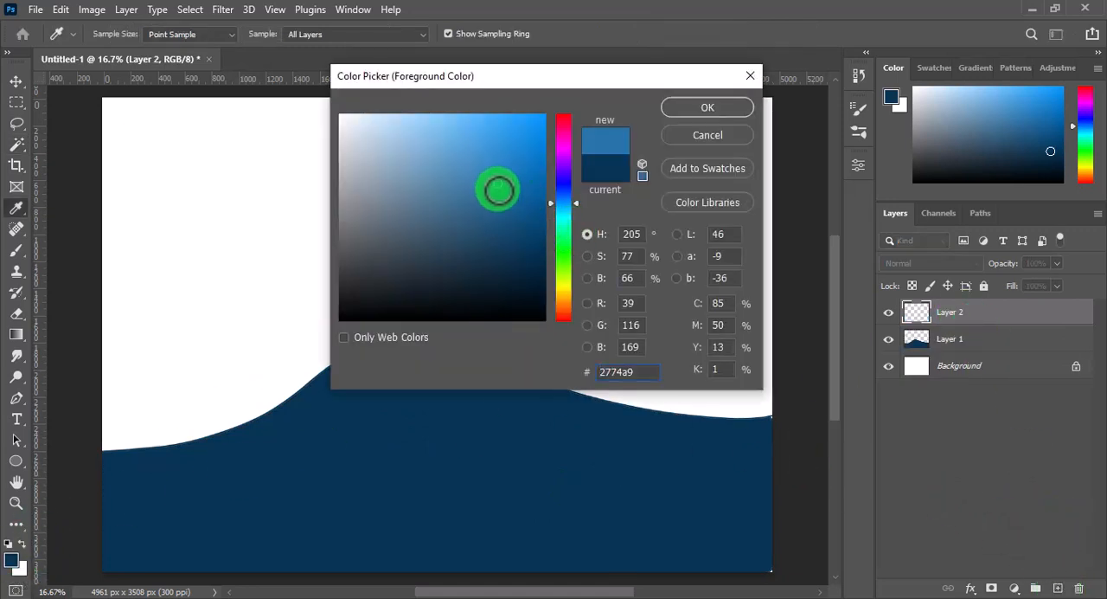
click(699, 107)
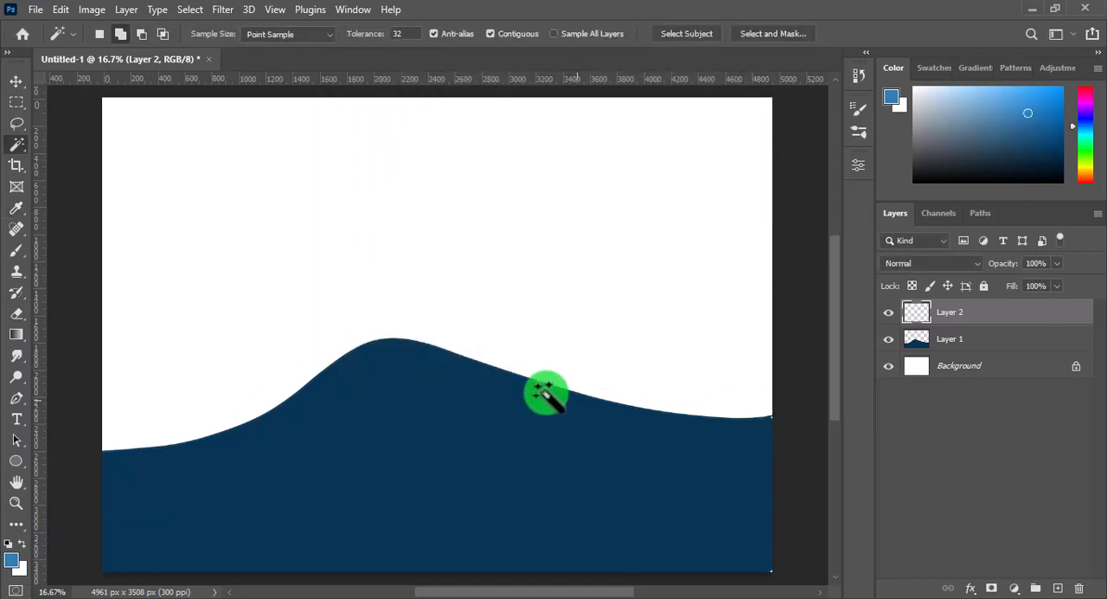
Brush the outline of a wave face along the right slope, curling down from the crest and back to the canvas's right edge
key(b)
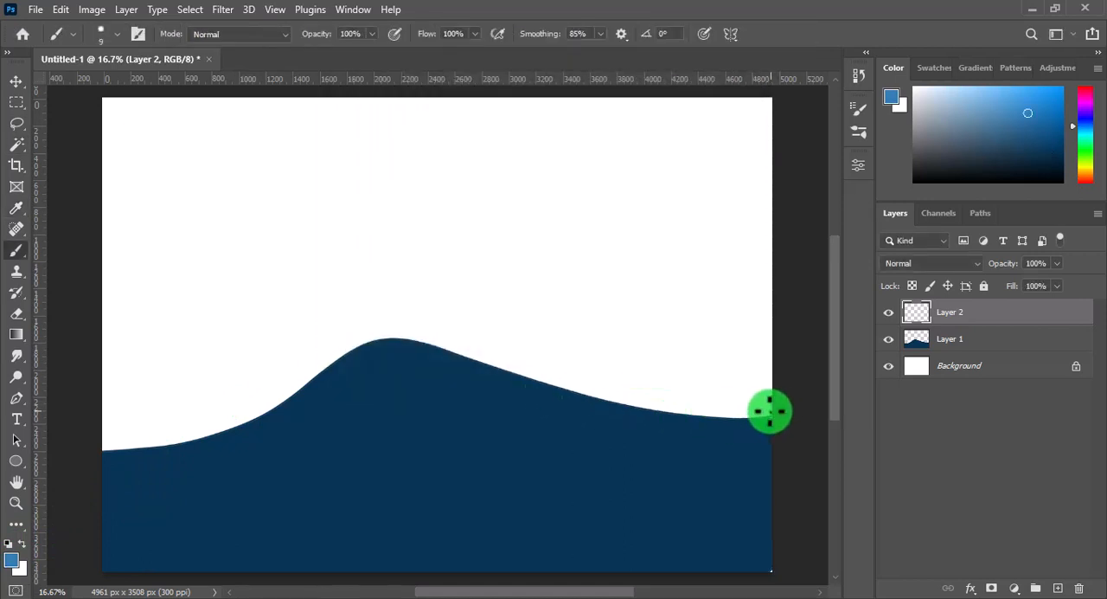
drag(702, 415, 641, 404)
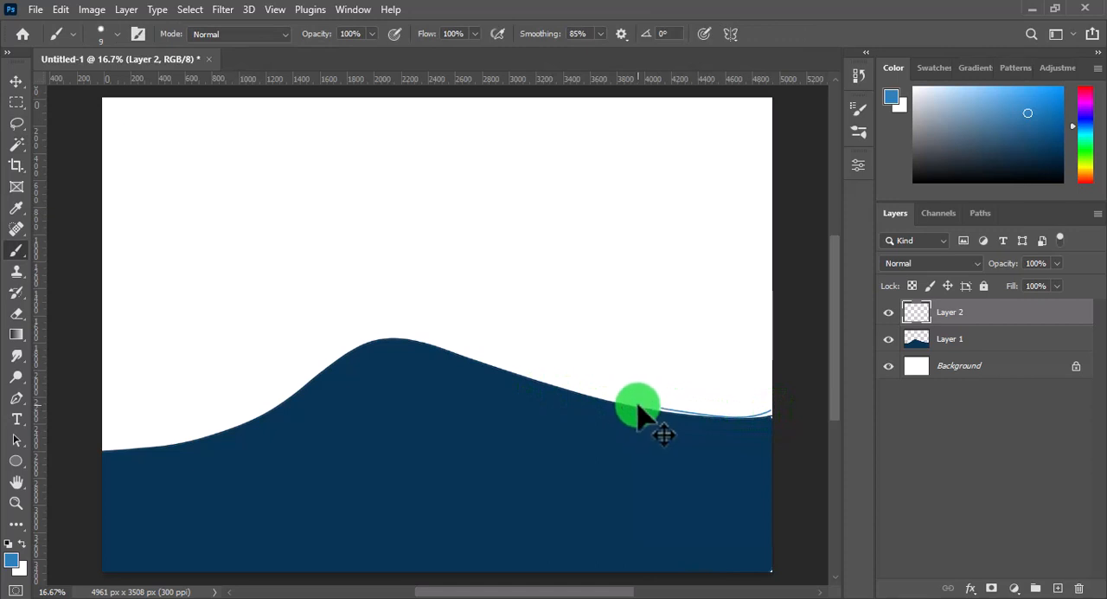
key(ctrl+z)
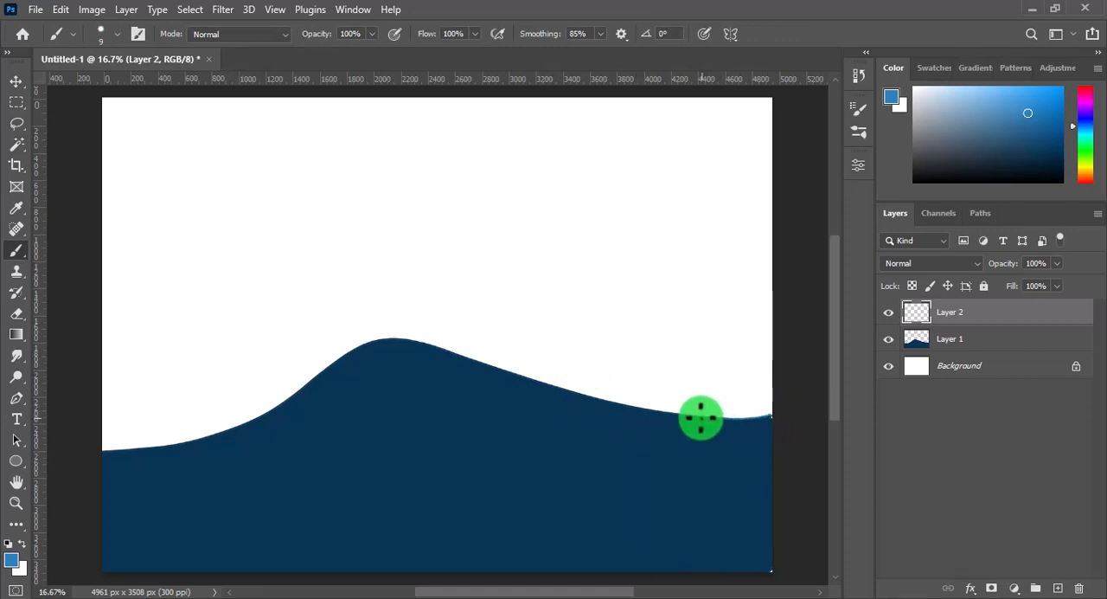
drag(701, 419, 550, 383)
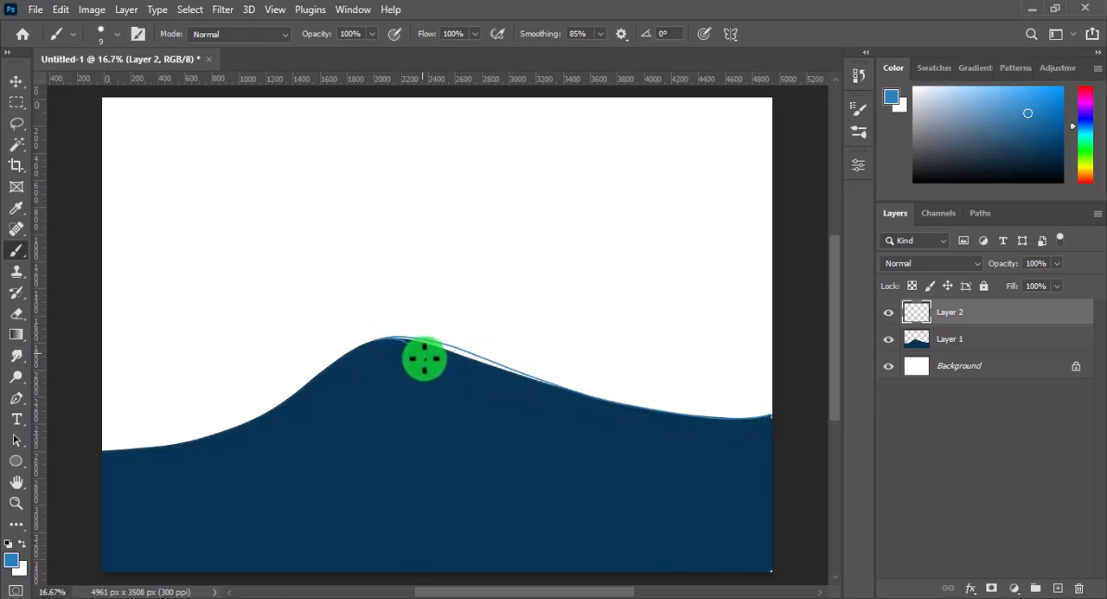
drag(376, 431, 293, 467)
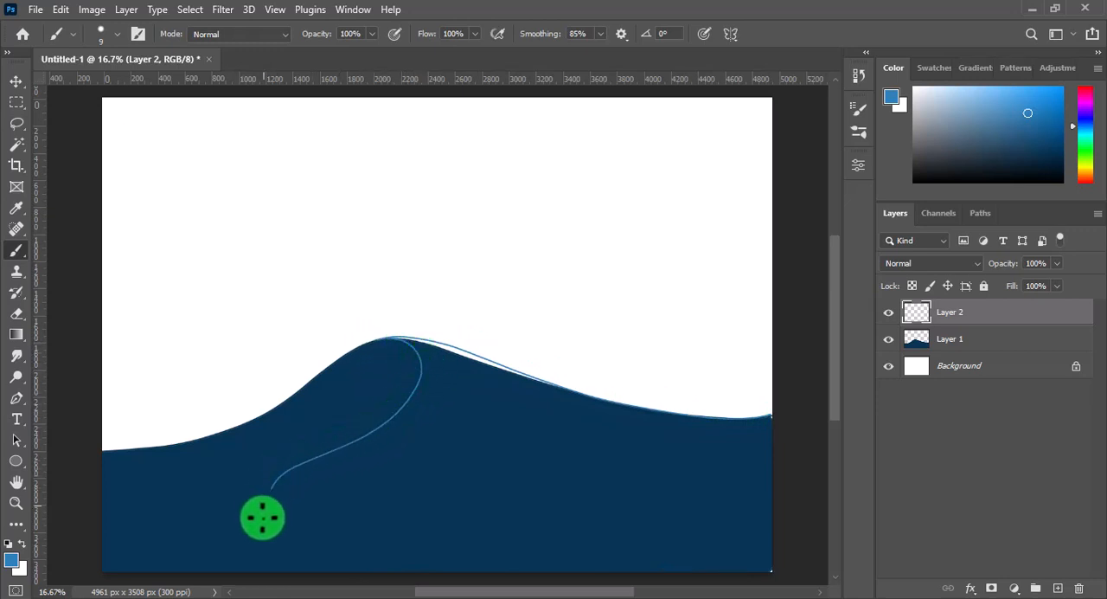
mouse_move(262, 517)
mouse_down()
mouse_move(288, 545)
mouse_move(346, 541)
mouse_move(598, 447)
mouse_move(681, 444)
mouse_up()
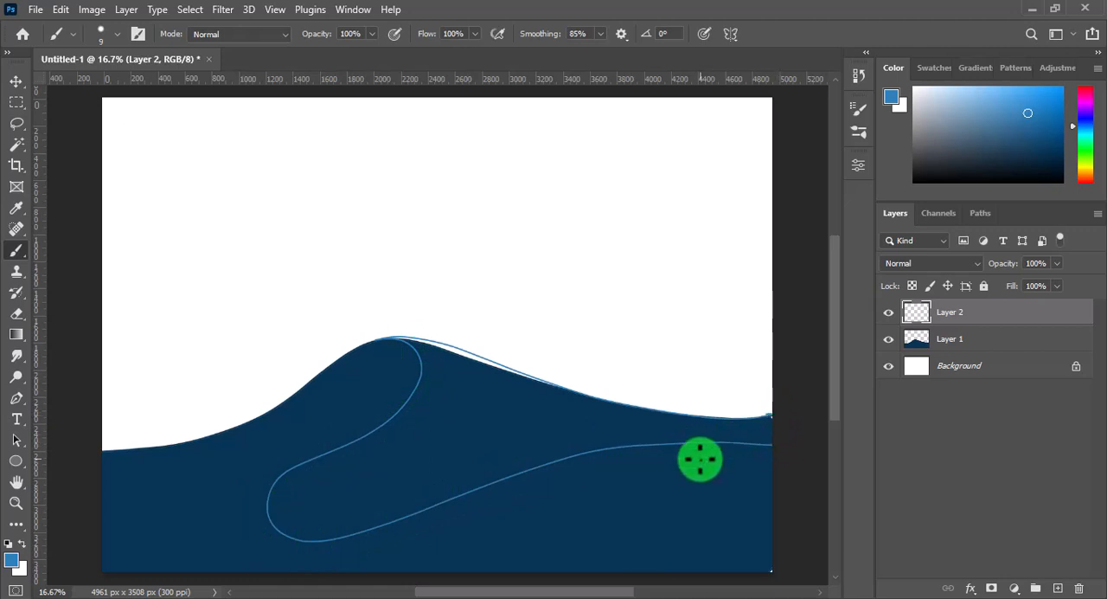
Select the inside of the wave-face outline with the Magic Wand and fill it with the lighter blue
click(16, 143)
click(465, 412)
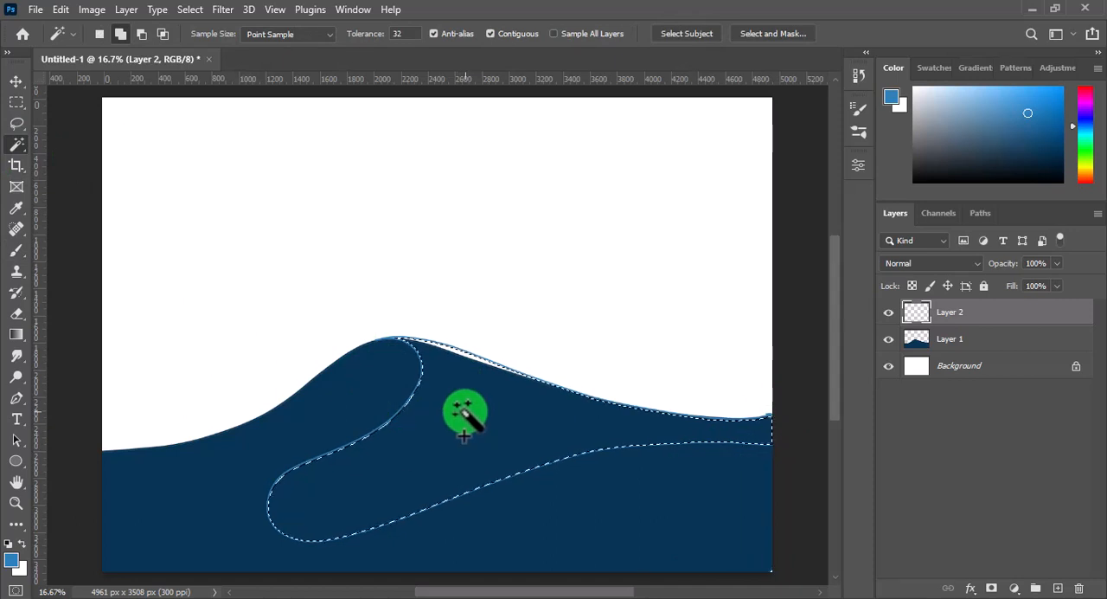
key(alt+BackSpace)
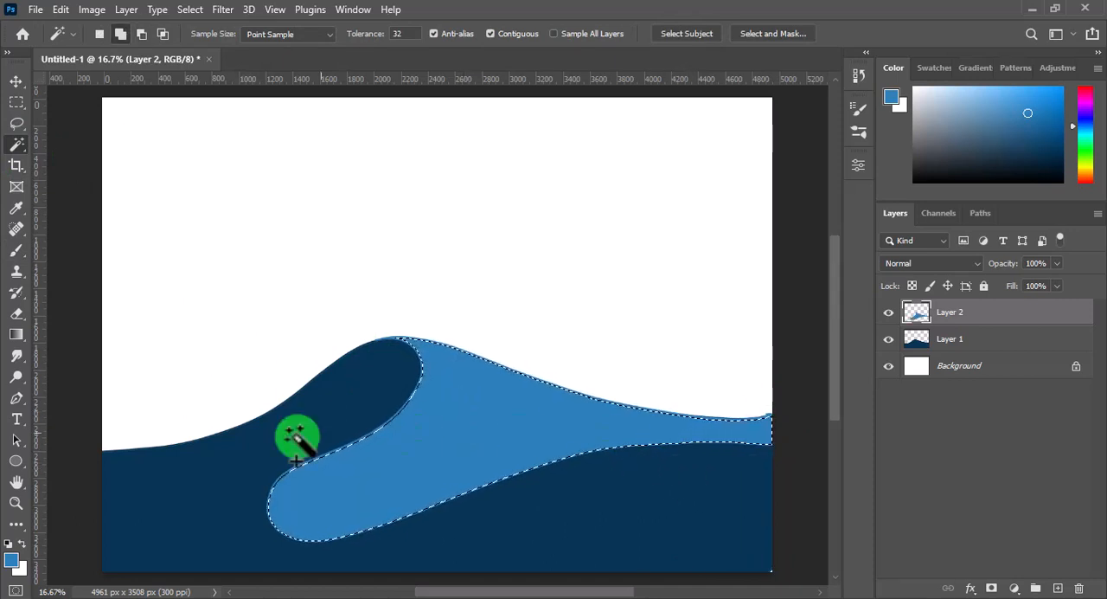
Shade the lower edge of the selected wave face in a darker blue with a soft brush enlarged to about 1294 px
click(17, 250)
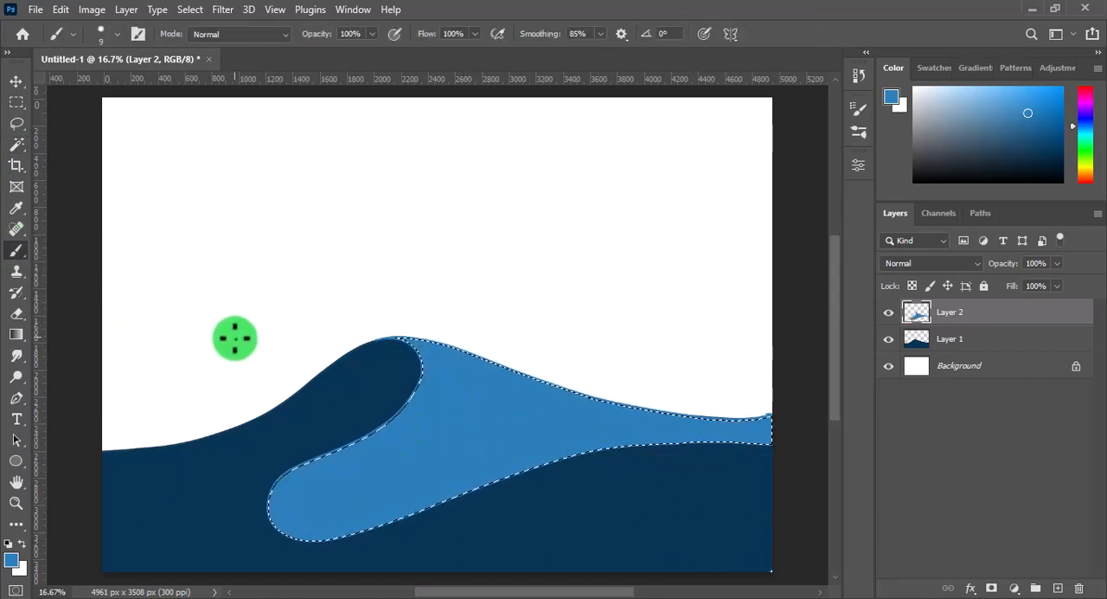
click(12, 559)
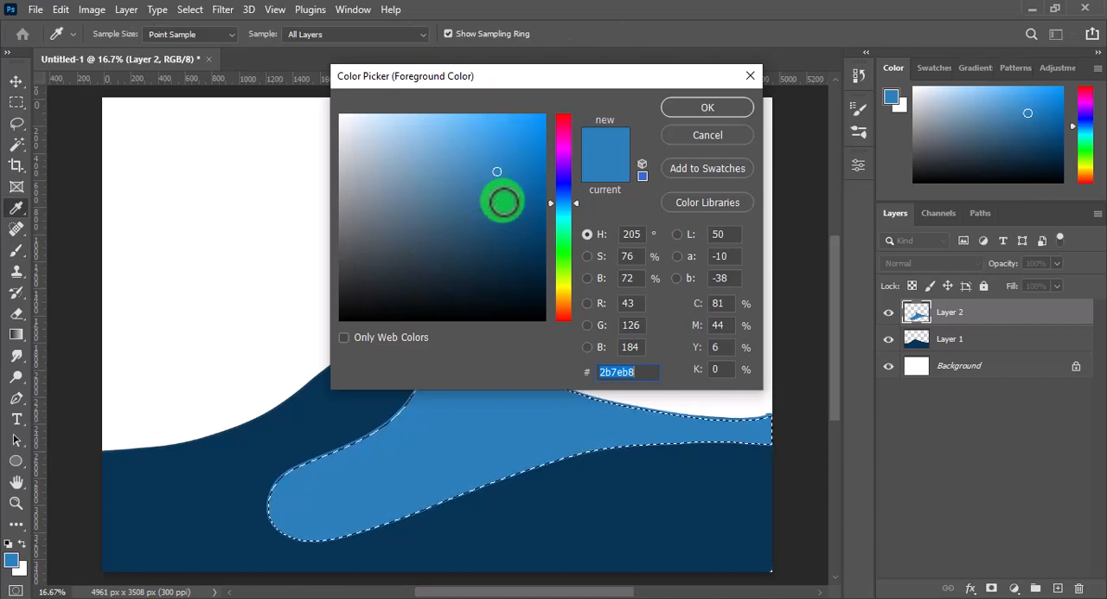
click(707, 107)
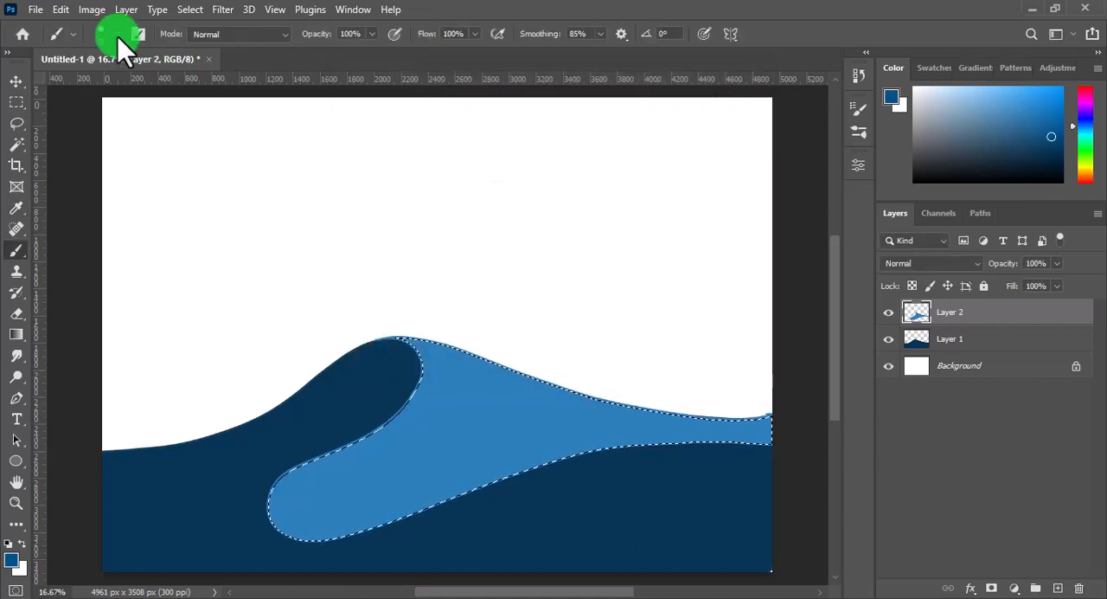
click(117, 35)
click(117, 35)
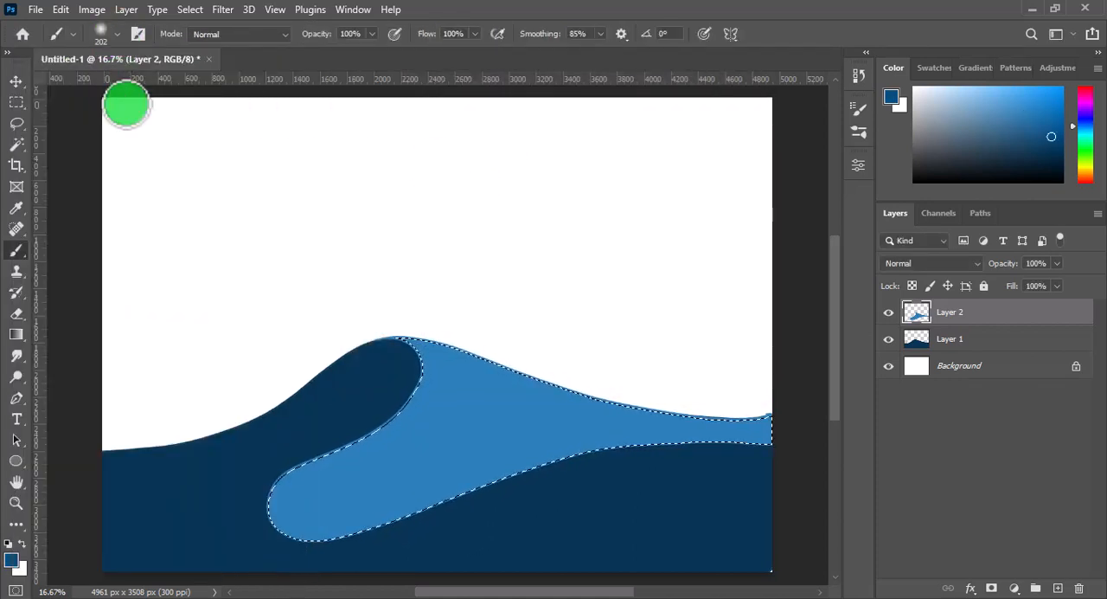
right_click(336, 433)
click(275, 437)
drag(266, 425, 341, 437)
key(ctrl+minus)
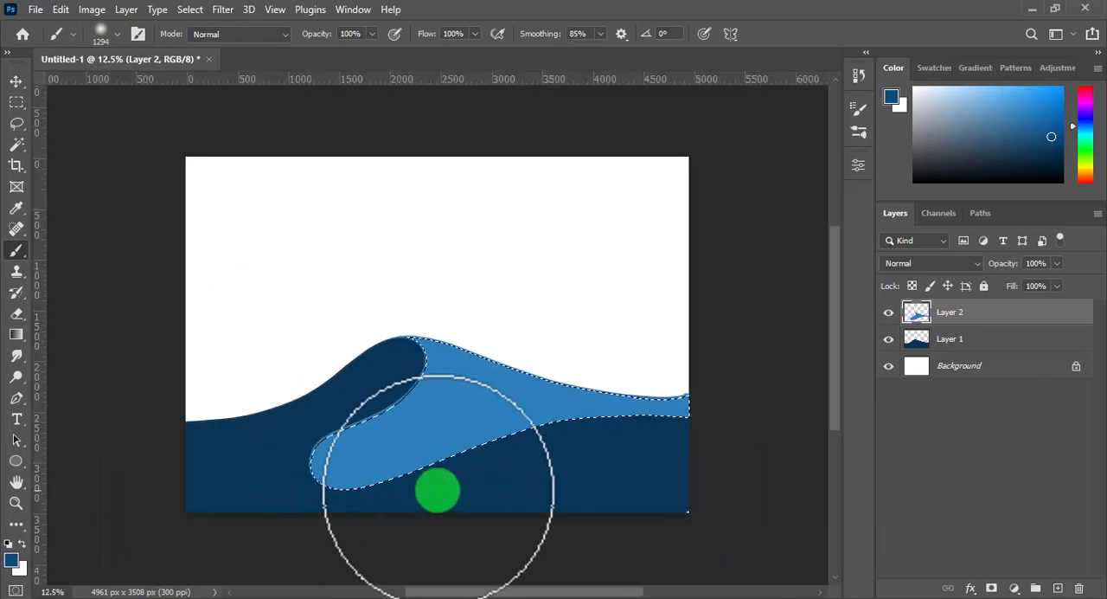
drag(832, 353, 832, 382)
mouse_move(632, 406)
mouse_down()
mouse_move(305, 439)
mouse_move(289, 397)
mouse_move(315, 352)
mouse_move(316, 392)
mouse_move(363, 439)
mouse_move(411, 436)
mouse_move(326, 441)
mouse_move(305, 409)
mouse_move(314, 428)
mouse_move(298, 416)
mouse_move(302, 384)
mouse_move(314, 445)
mouse_move(314, 422)
mouse_move(355, 444)
mouse_move(285, 407)
mouse_up()
Set the foreground colour to 043f69 and darken the lower end of the wave face with a large soft brush at 46% flow
click(11, 560)
click(522, 225)
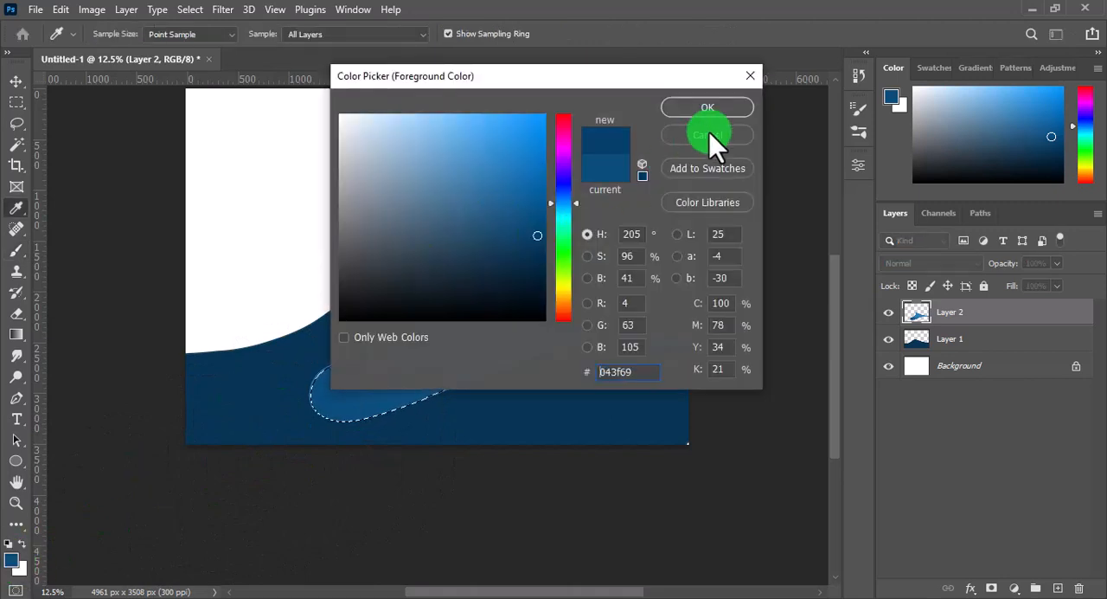
click(708, 135)
mouse_move(406, 394)
mouse_down()
mouse_move(284, 396)
mouse_move(291, 382)
mouse_move(312, 430)
mouse_move(344, 443)
mouse_move(417, 440)
mouse_up()
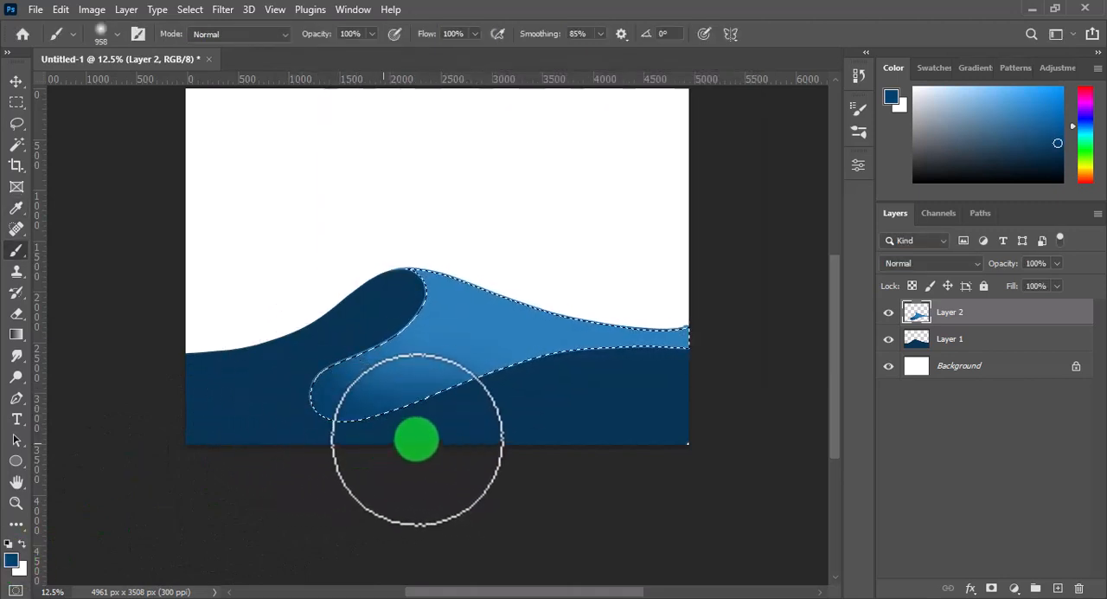
key(ctrl+z)
mouse_move(371, 407)
mouse_down()
mouse_move(433, 404)
mouse_move(364, 398)
mouse_move(382, 350)
mouse_up()
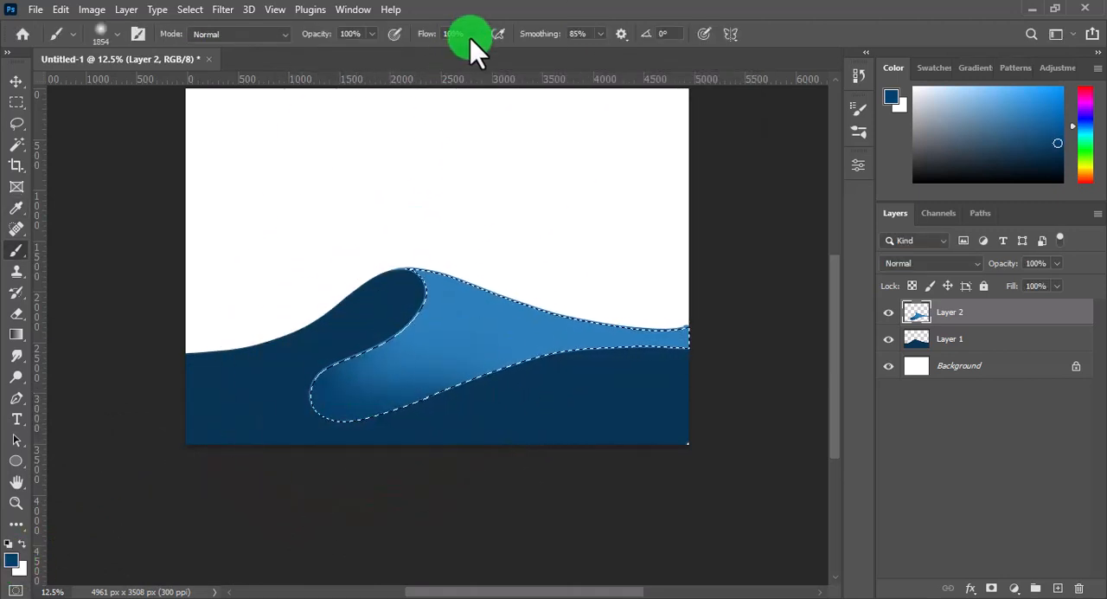
mouse_move(372, 390)
mouse_down()
mouse_move(337, 403)
mouse_move(565, 438)
mouse_move(527, 421)
mouse_move(334, 485)
mouse_up()
Sample the wave face's blue, brighten the foreground colour to a light blue and brush highlights along its upper right edge
alt+click(458, 279)
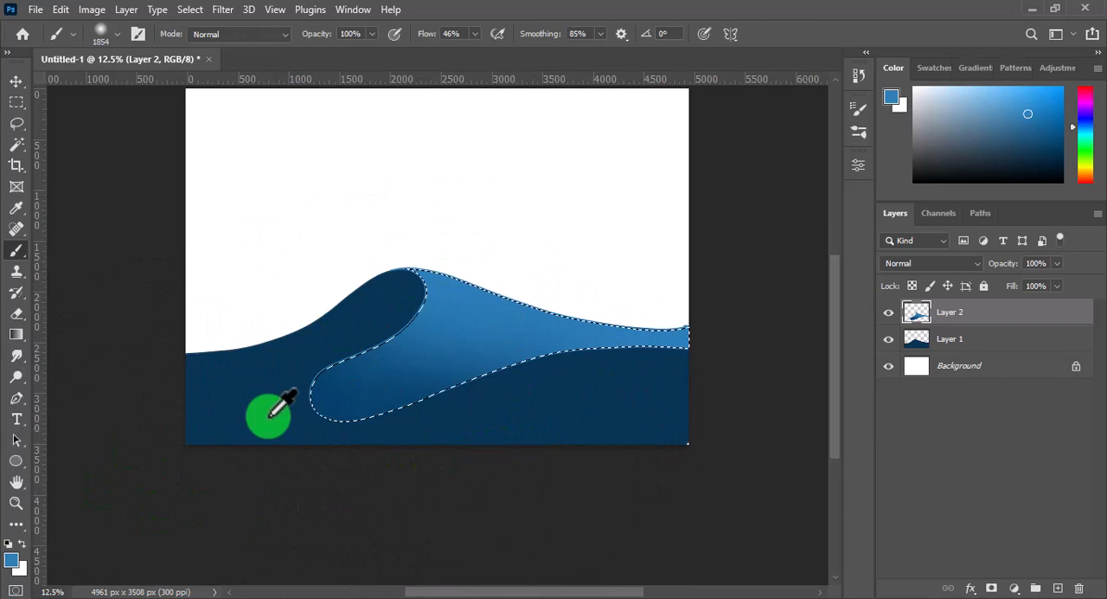
click(11, 559)
click(697, 102)
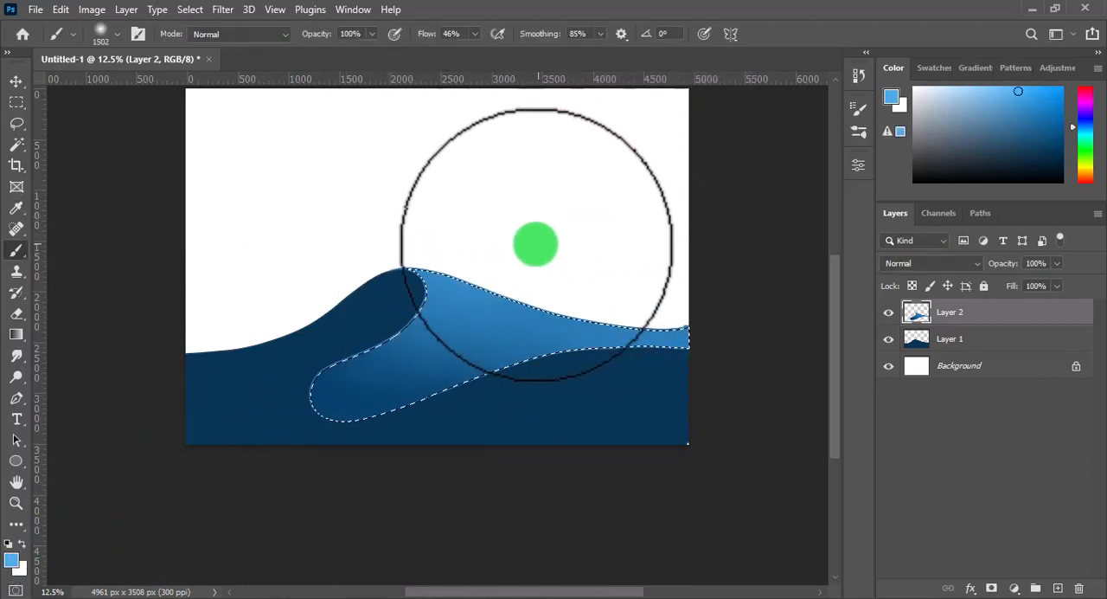
mouse_move(597, 219)
mouse_down()
mouse_move(416, 239)
mouse_move(508, 256)
mouse_move(477, 255)
mouse_move(513, 278)
mouse_move(587, 276)
mouse_move(578, 254)
mouse_move(568, 254)
mouse_move(594, 282)
mouse_move(590, 292)
mouse_move(710, 310)
mouse_move(580, 297)
mouse_up()
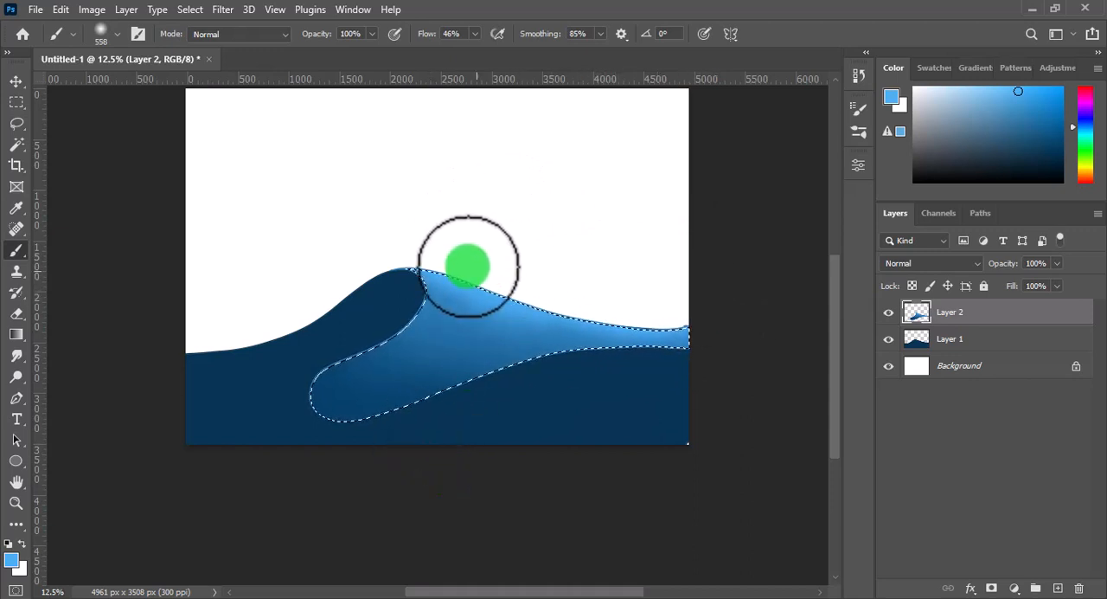
Brush light blue highlights around the crest of the wave face with the soft brush at 558 px
right_click(435, 252)
click(433, 252)
mouse_move(443, 253)
mouse_down()
mouse_move(469, 251)
mouse_move(562, 303)
mouse_move(552, 315)
mouse_move(573, 271)
mouse_up()
drag(447, 316, 465, 272)
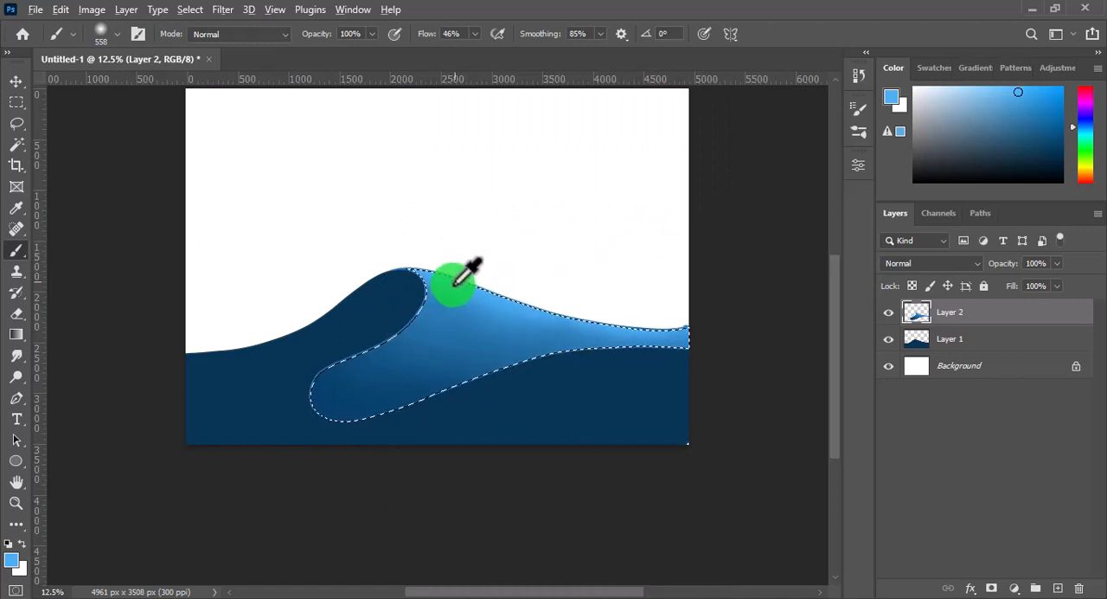
Shift the foreground colour to a lighter, more cyan blue and brush highlights along the wave face's upper right edge
click(11, 561)
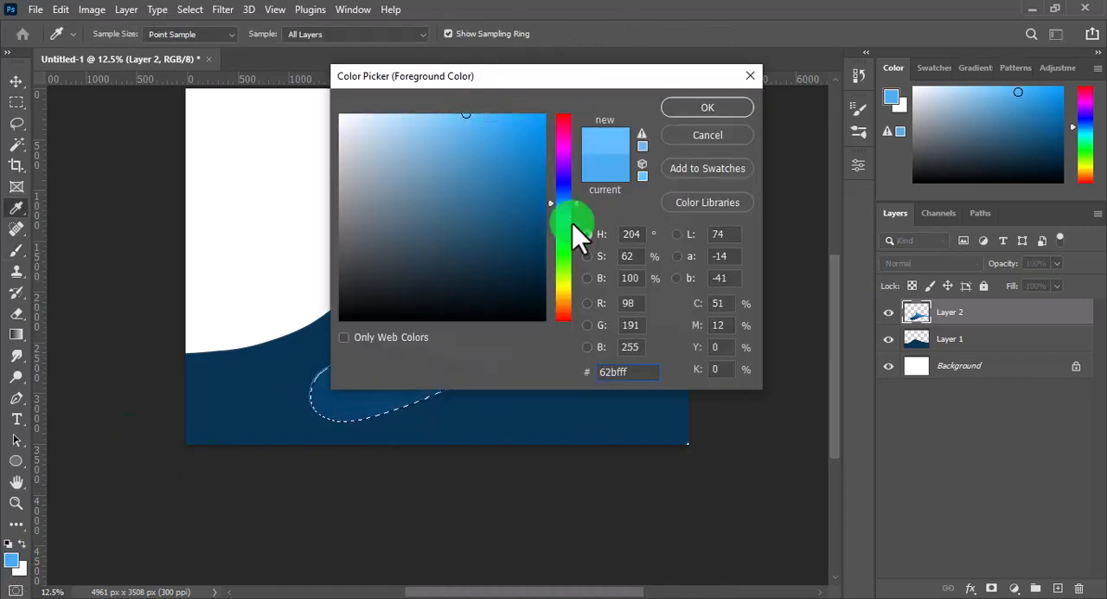
drag(573, 223, 573, 209)
click(684, 113)
mouse_move(494, 215)
mouse_down()
mouse_move(450, 255)
mouse_move(593, 297)
mouse_up()
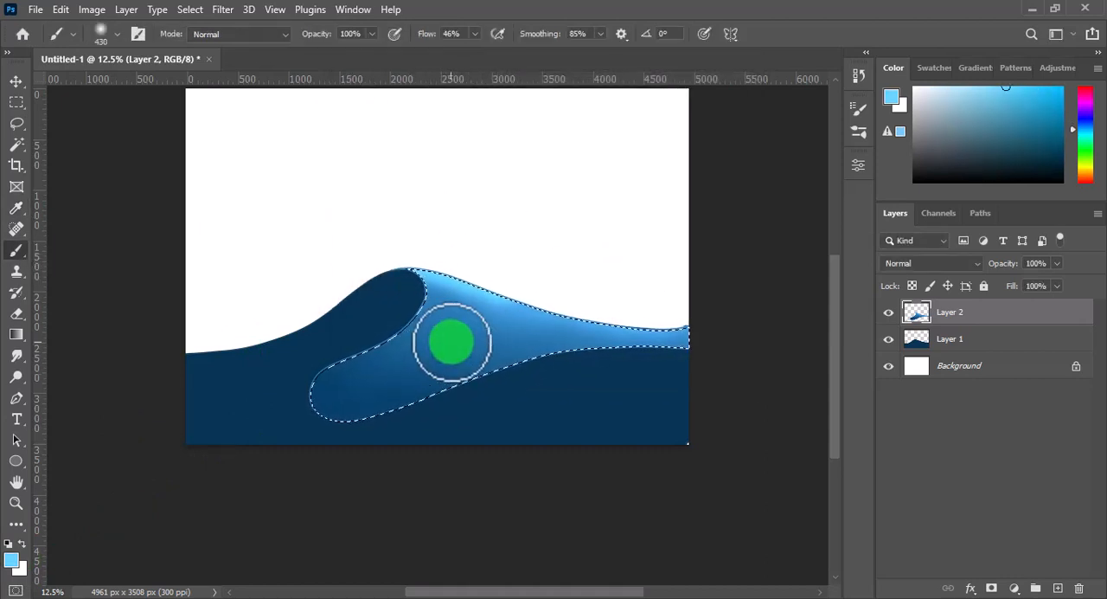
Blend the wave face with sampled light and dark blues using soft brushes of about 654 and 1118 px, and deselect it
alt+click(442, 316)
mouse_move(440, 314)
mouse_down()
mouse_move(487, 326)
mouse_move(442, 317)
mouse_move(520, 322)
mouse_move(562, 342)
mouse_up()
alt+right_click(462, 318)
alt+click(586, 324)
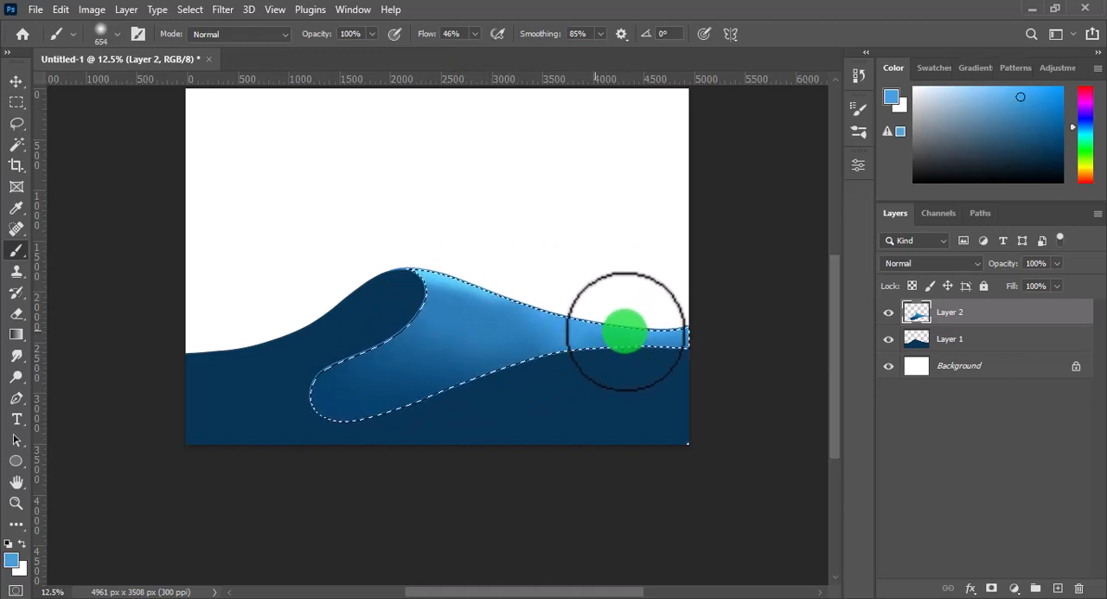
mouse_move(692, 329)
mouse_down()
mouse_move(491, 324)
mouse_move(457, 357)
mouse_move(491, 359)
mouse_move(484, 355)
mouse_move(593, 392)
mouse_move(496, 396)
mouse_move(409, 432)
mouse_up()
alt+right_click(487, 357)
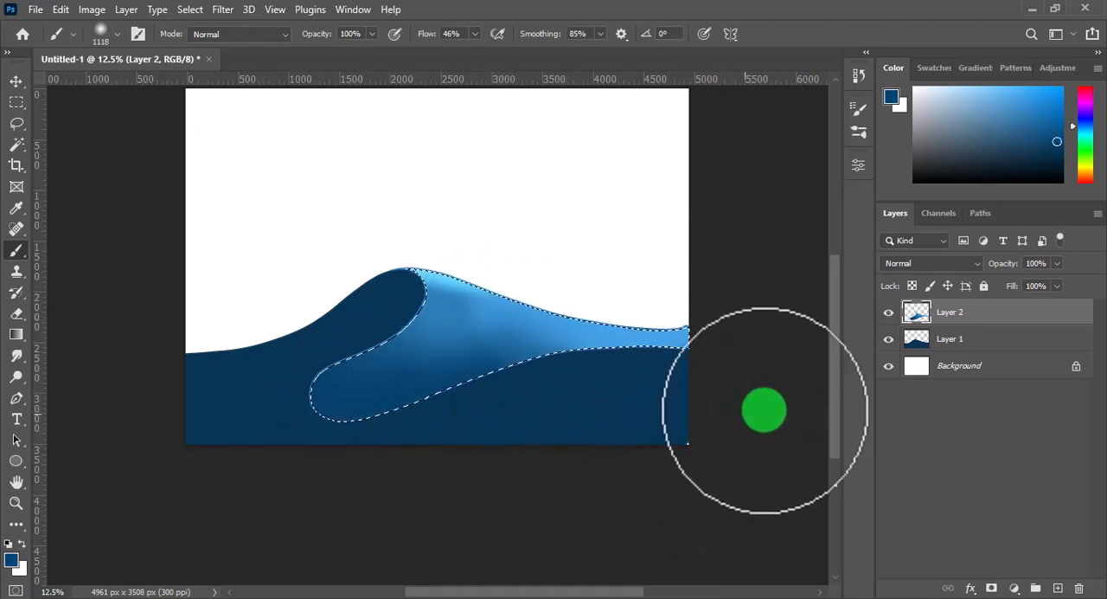
key(ctrl+d)
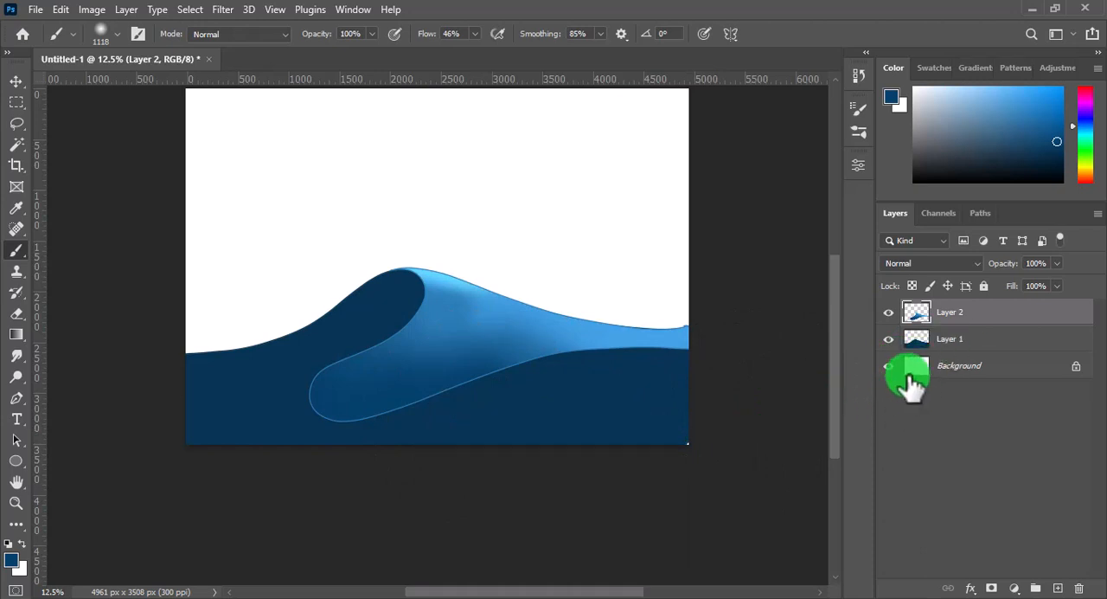
On a new layer above Layer 1, paint a light blue rim around the wave face with a hard 145 px brush at 74% smoothing
click(949, 338)
click(1057, 588)
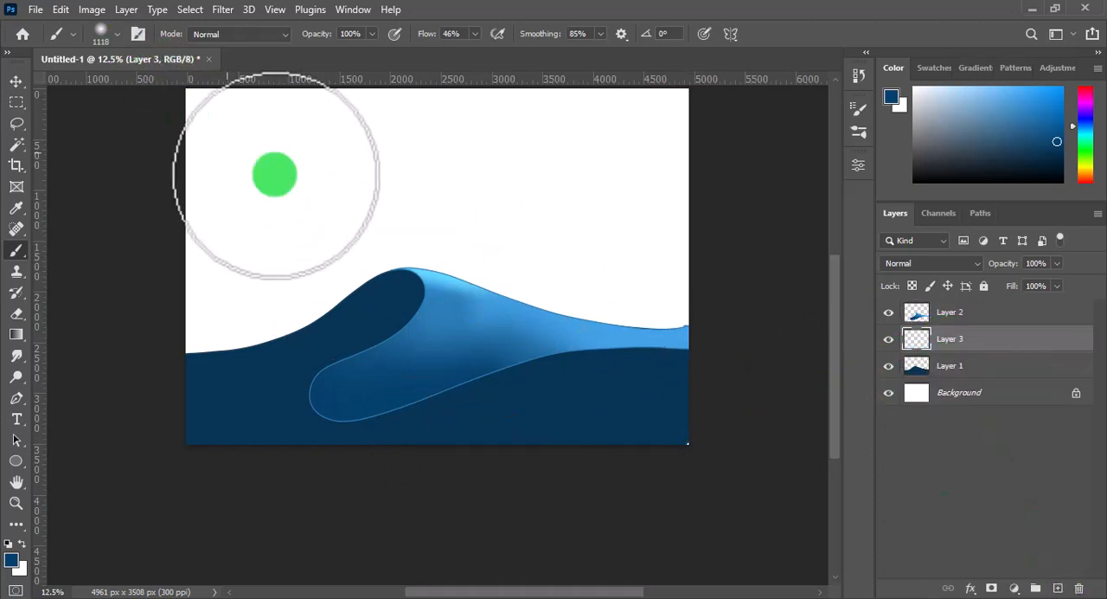
right_click(585, 223)
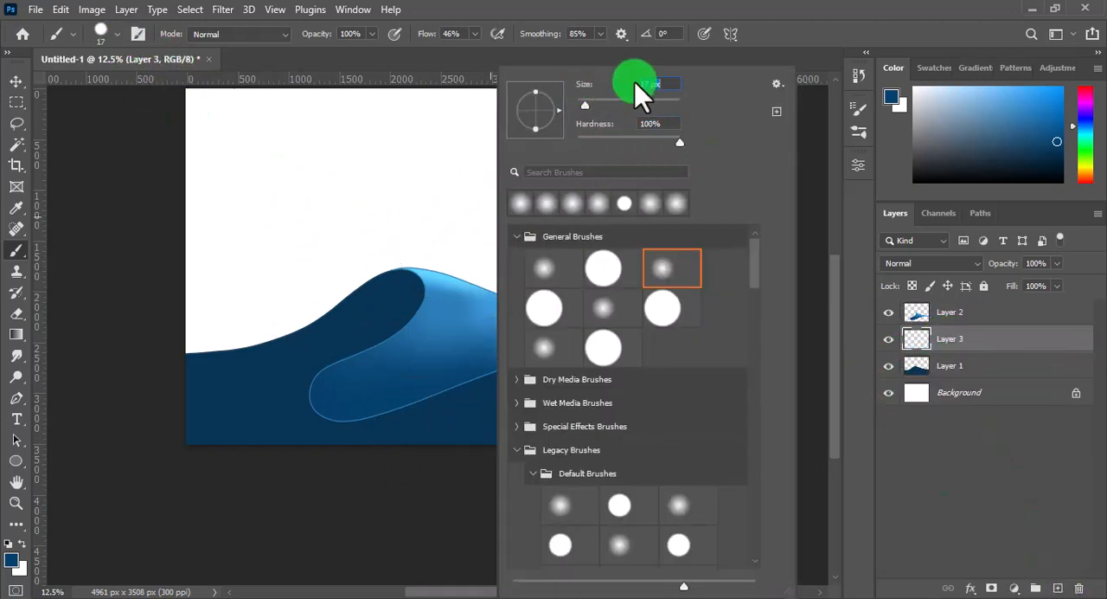
click(811, 176)
drag(587, 368, 680, 355)
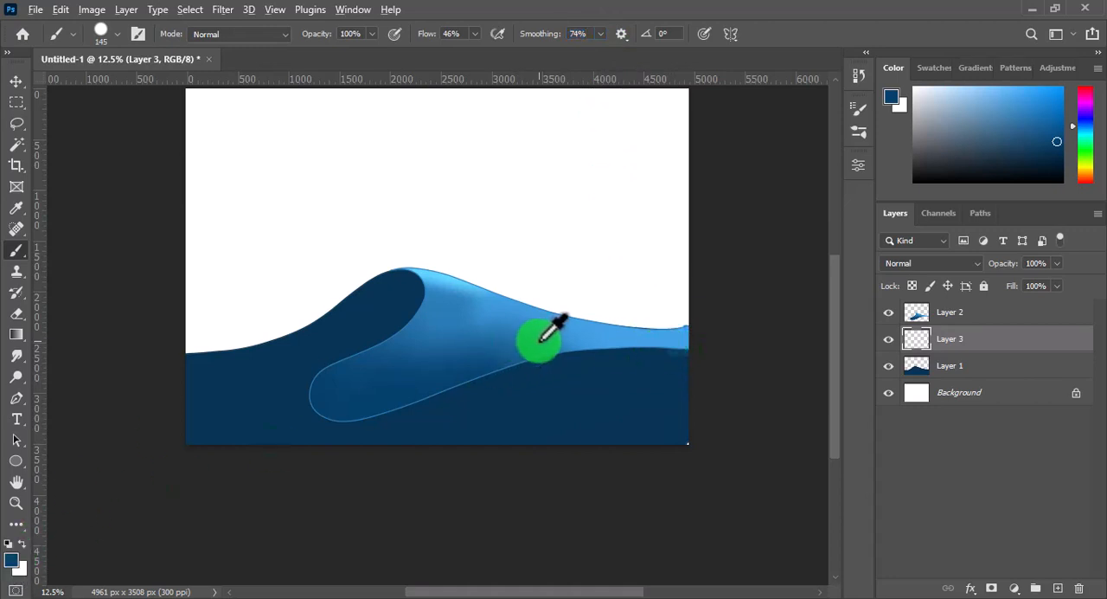
alt+click(465, 294)
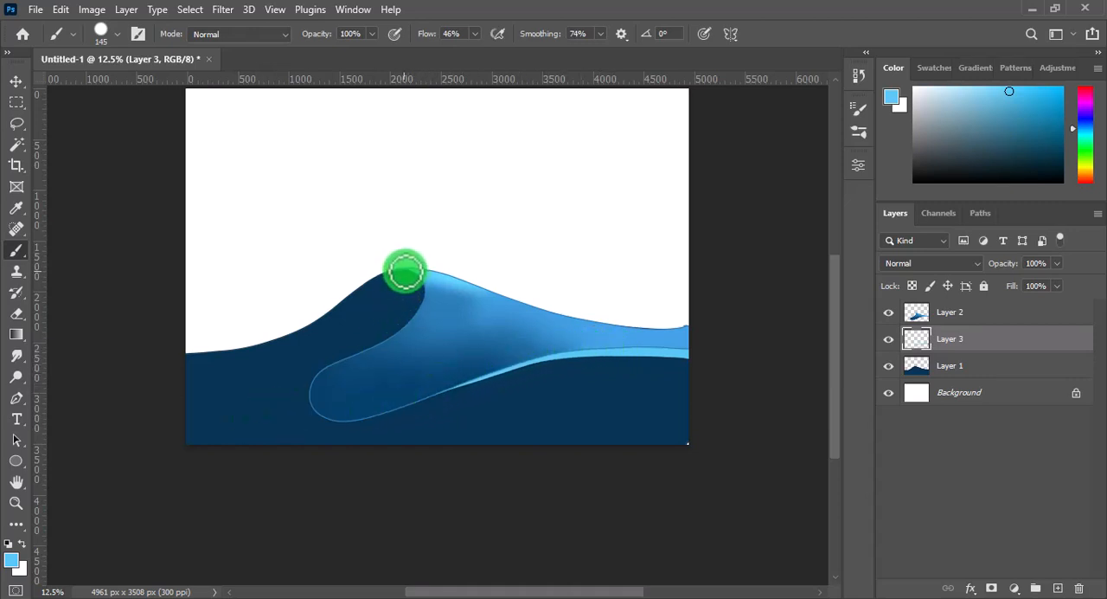
ctrl+click(918, 370)
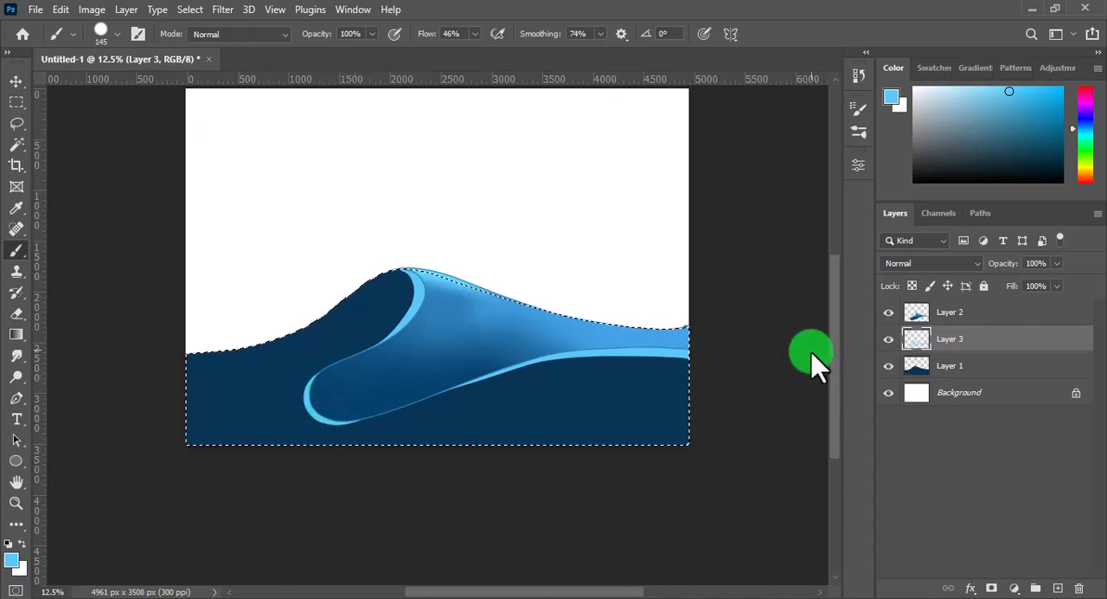
key(ctrl+d)
Load the rim layer's painted area as a selection and set the foreground colour to a darker medium blue
ctrl+click(923, 340)
click(11, 561)
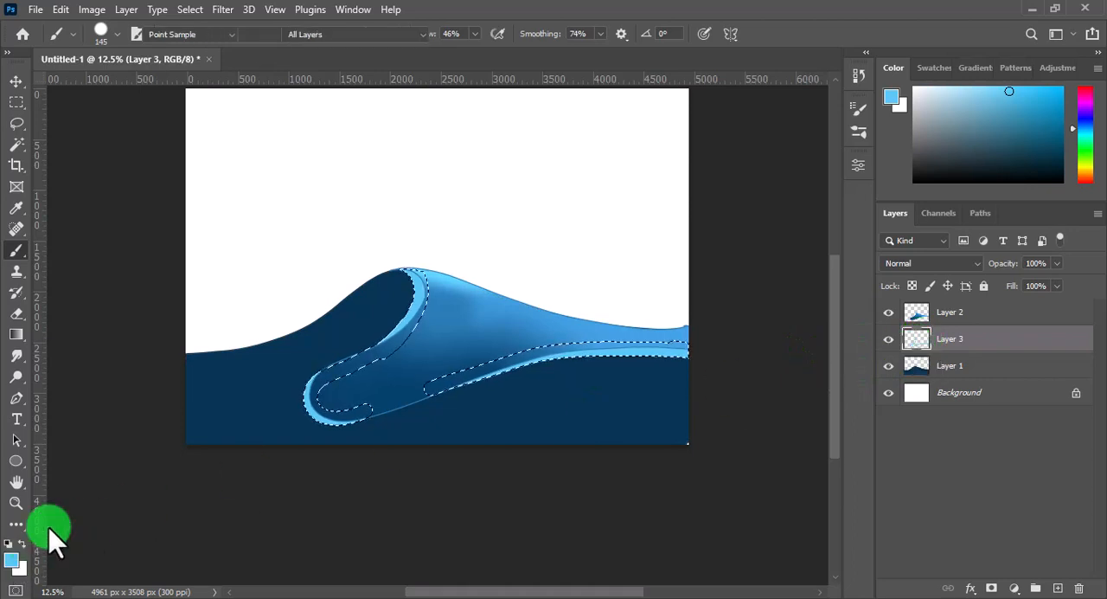
click(268, 358)
click(685, 109)
key(b)
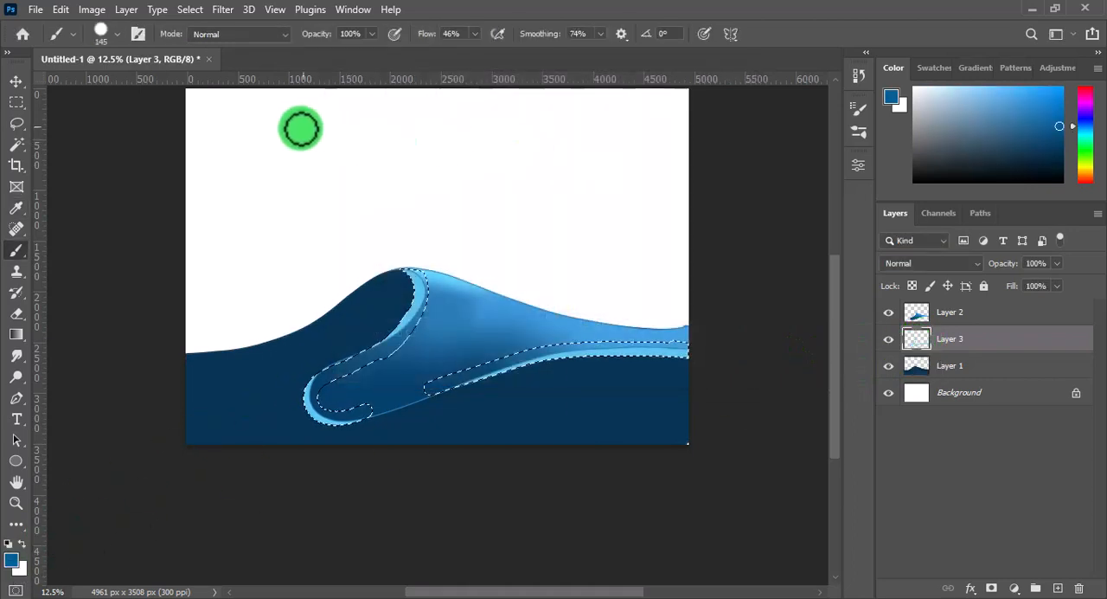
Shade the selected rim in darker blue with soft brushes of about 946 and 594 px, raising the flow to 70%
right_click(542, 221)
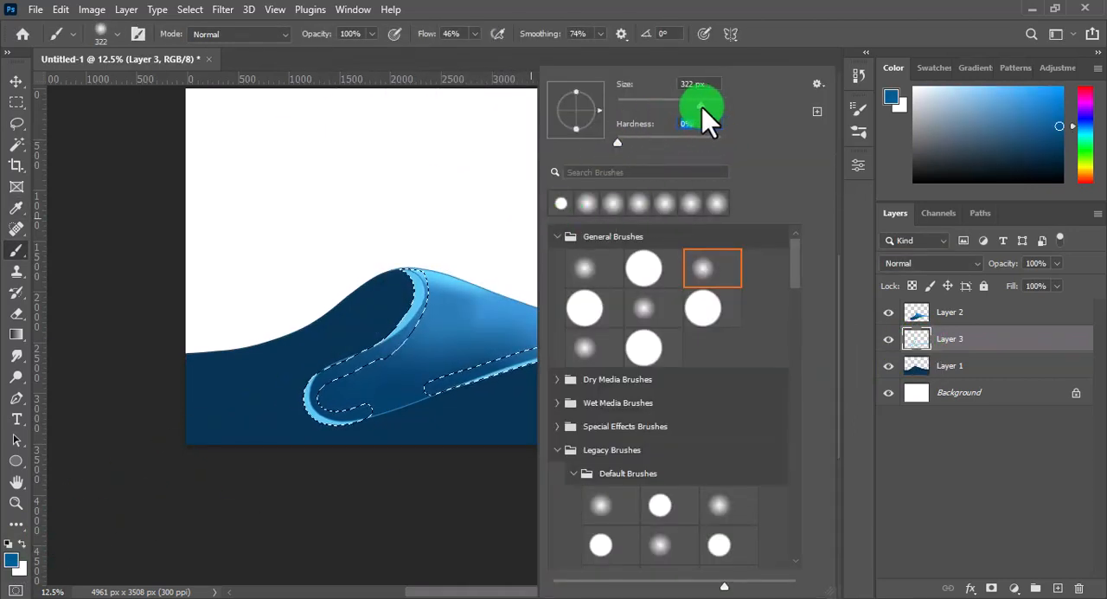
click(468, 222)
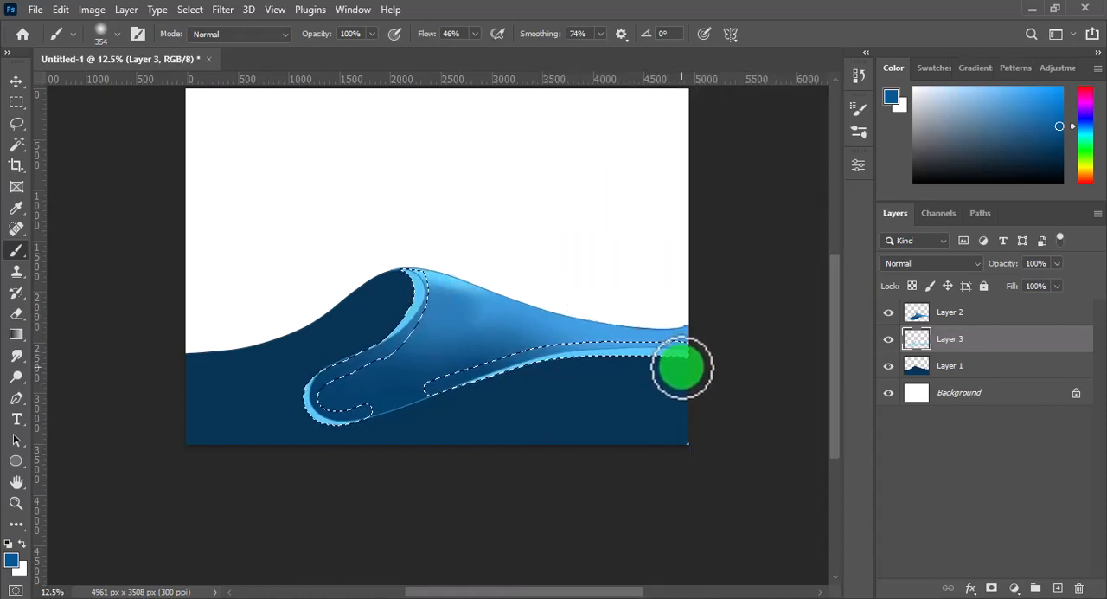
key(])
key(])
key(])
key(])
key(])
key(])
mouse_move(686, 377)
mouse_down()
mouse_move(487, 382)
mouse_move(517, 375)
mouse_move(358, 437)
mouse_up()
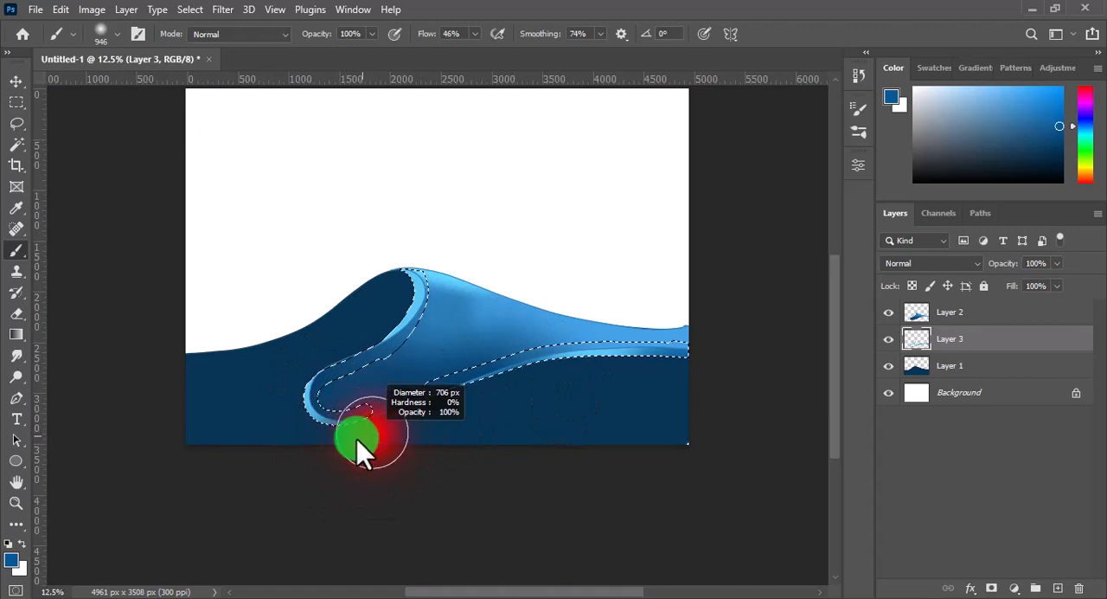
click(475, 36)
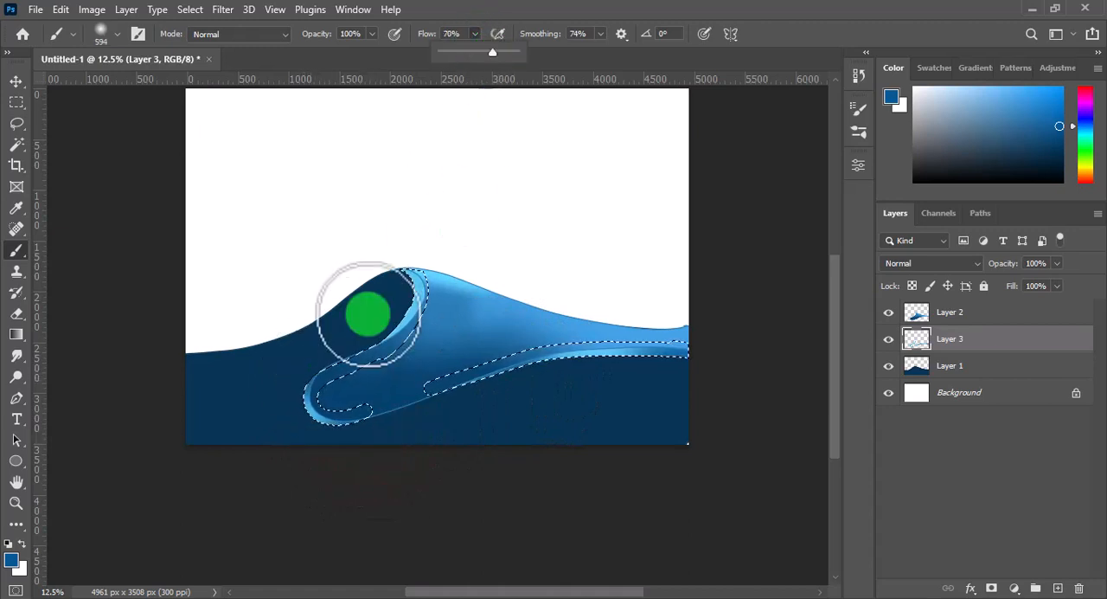
mouse_move(350, 434)
mouse_down()
mouse_move(468, 393)
mouse_move(612, 372)
mouse_move(625, 348)
mouse_up()
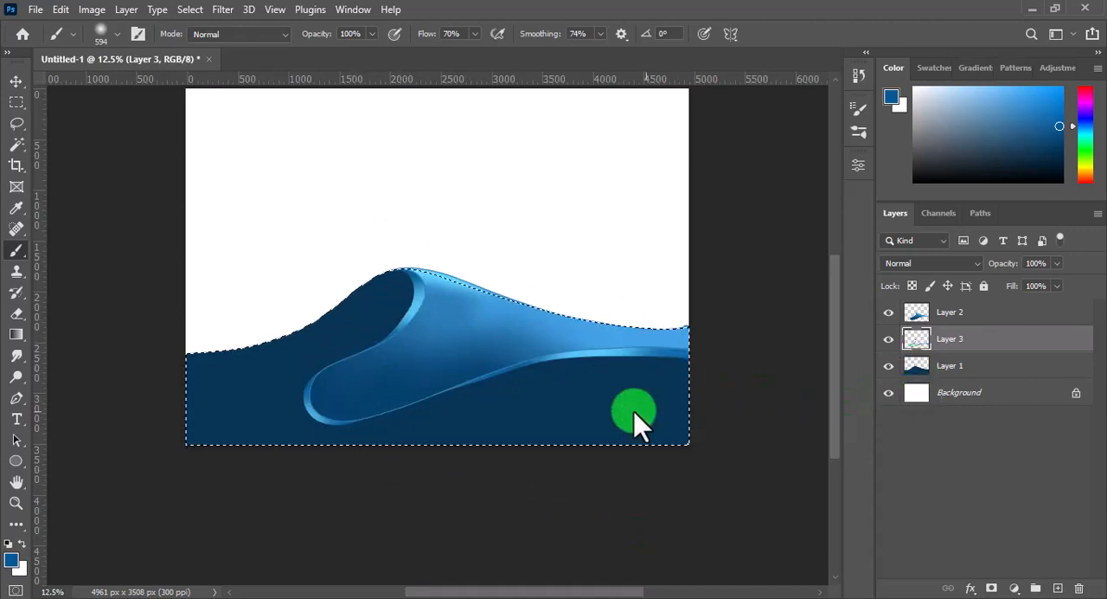
Make Layer 1 active and try shading beneath the rim in near-black with a soft 978 px brush inside the wave selection
drag(489, 404, 529, 403)
alt+click(591, 399)
click(10, 558)
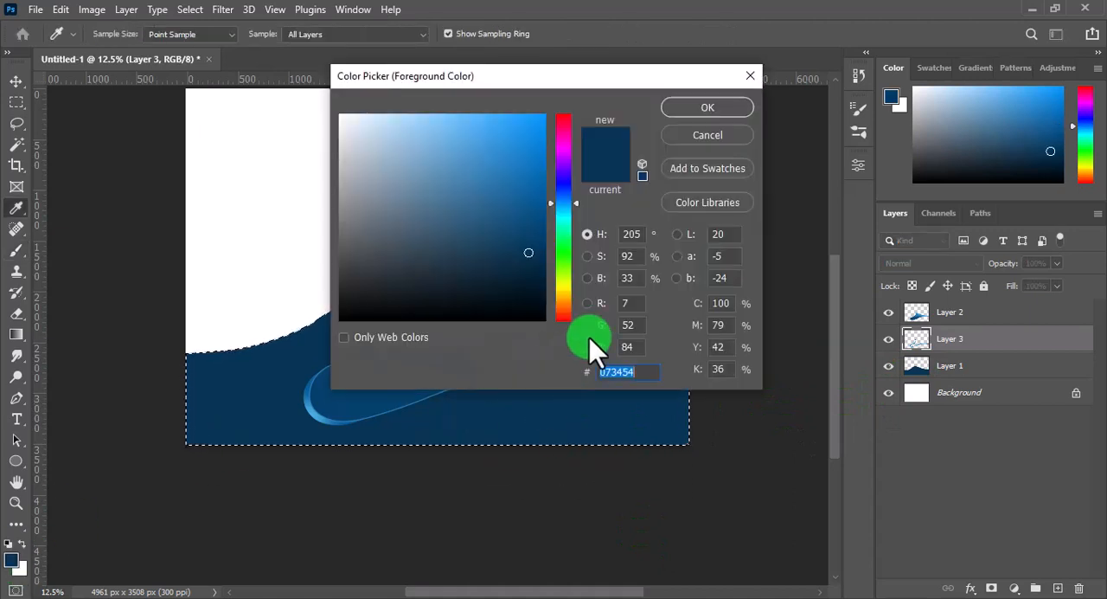
click(539, 314)
click(706, 108)
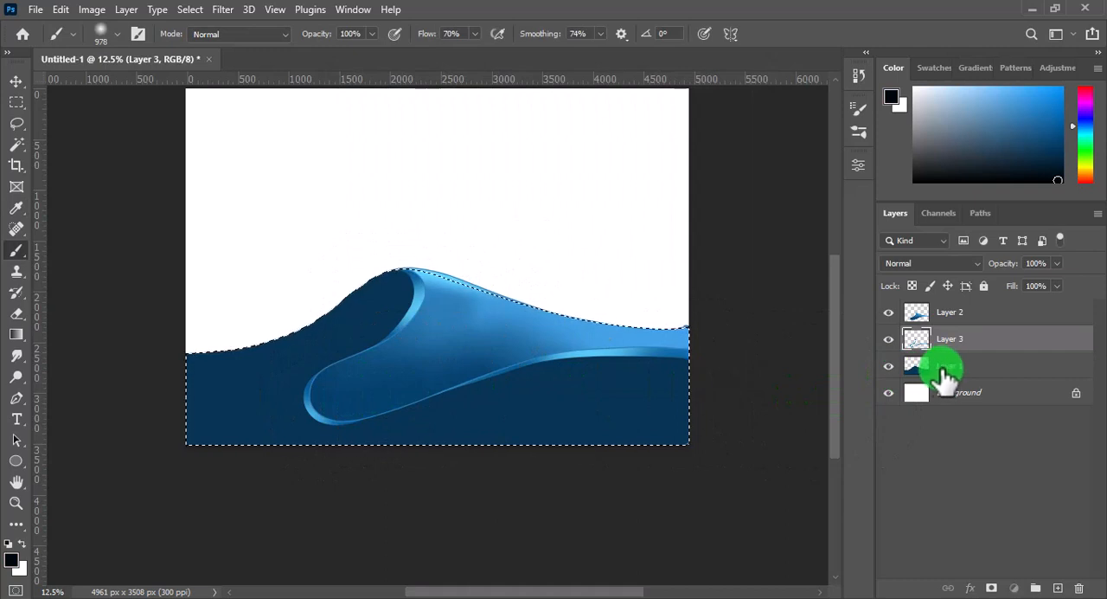
drag(902, 378, 915, 367)
drag(433, 306, 403, 331)
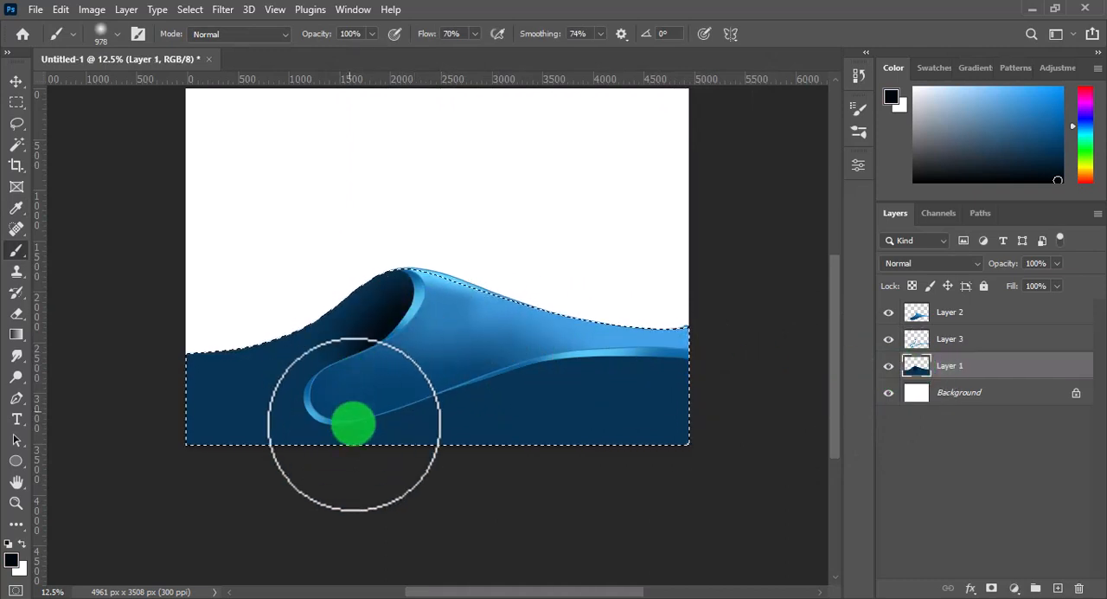
mouse_move(354, 423)
mouse_down()
mouse_move(398, 484)
mouse_move(424, 443)
mouse_up()
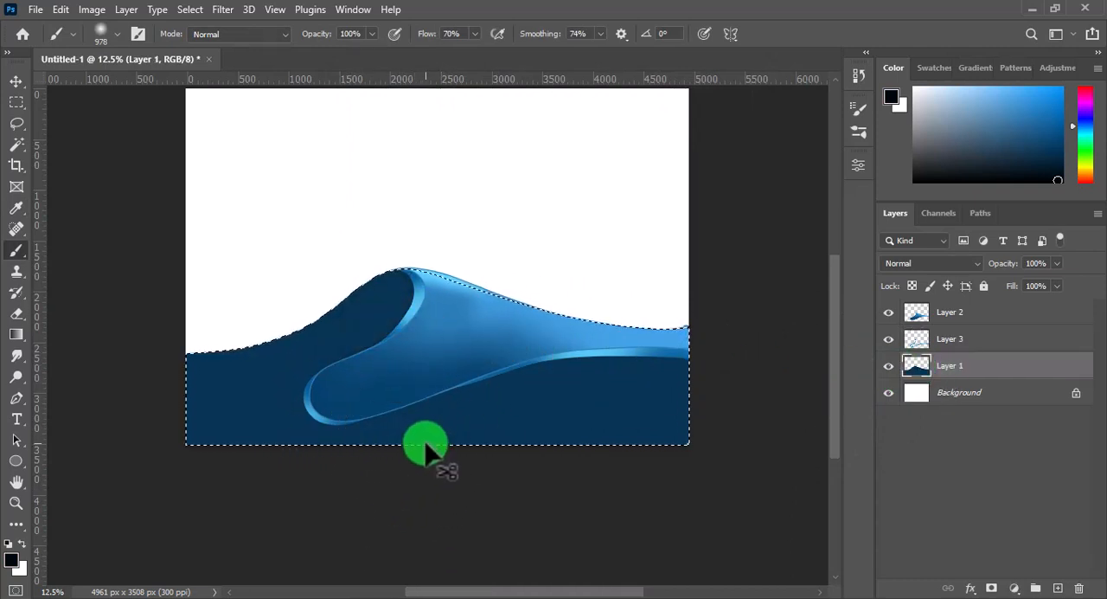
Set the foreground colour to dark navy, shade Layer 1's hollow and lower areas with a soft 1682 px brush, and deselect
click(13, 561)
click(528, 404)
click(545, 271)
key(Return)
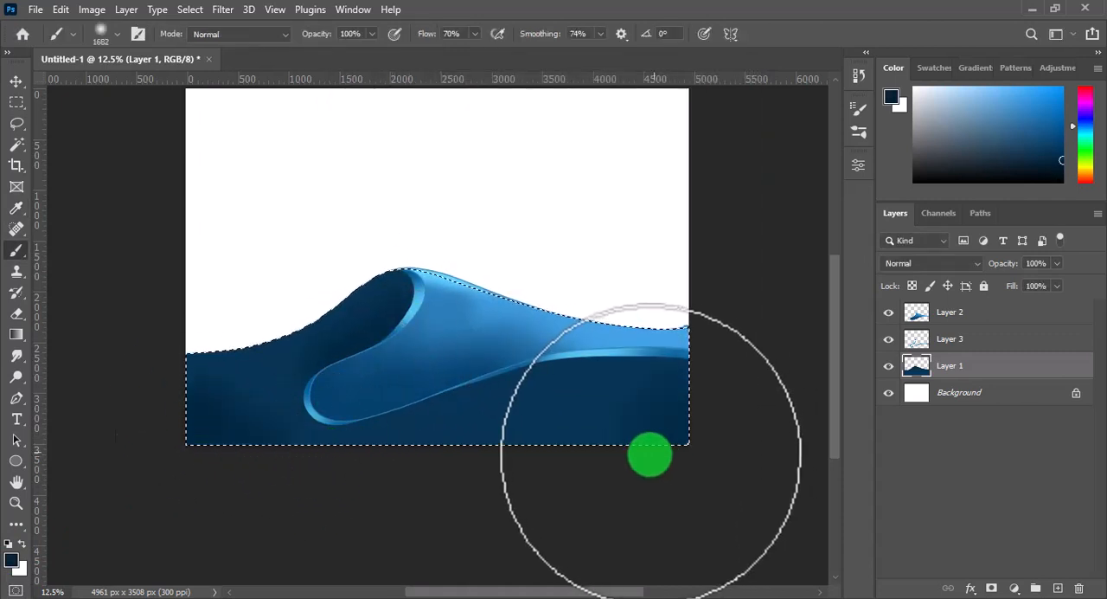
mouse_move(650, 453)
mouse_down()
mouse_move(408, 514)
mouse_move(232, 451)
mouse_move(181, 450)
mouse_move(152, 358)
mouse_move(155, 445)
mouse_move(180, 523)
mouse_move(291, 493)
mouse_move(345, 508)
mouse_move(284, 560)
mouse_move(330, 433)
mouse_move(294, 530)
mouse_up()
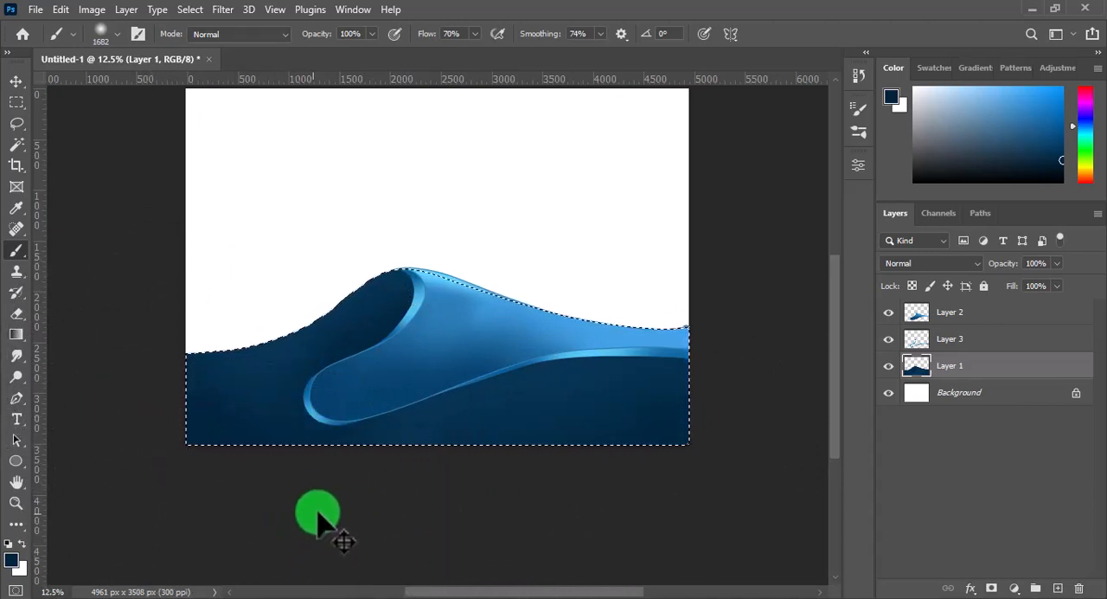
drag(836, 408, 853, 383)
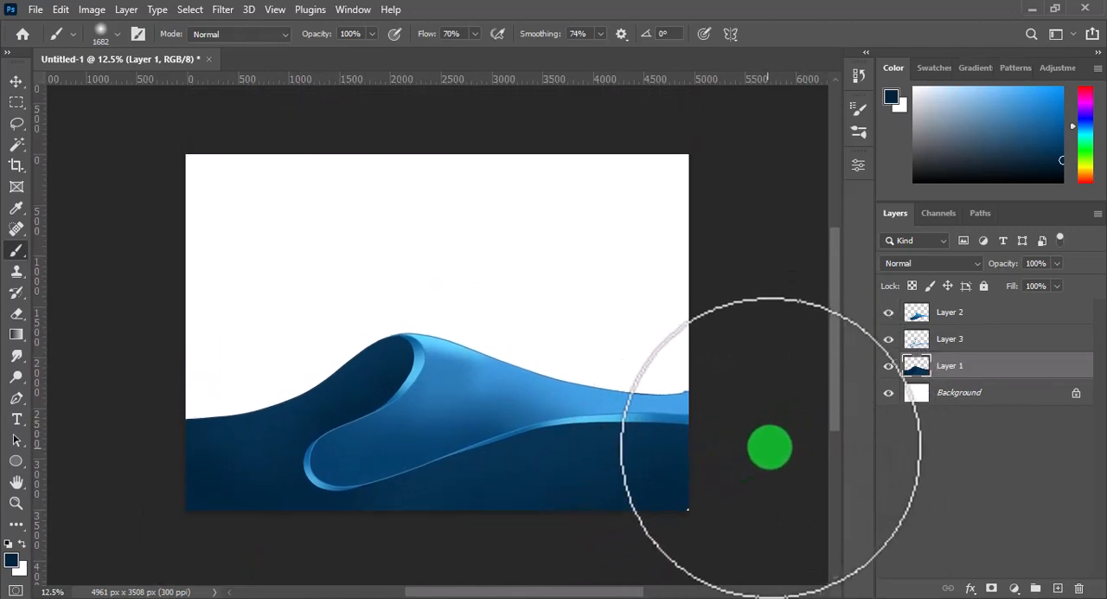
Merge Layer 2, Layer 3 and Layer 1 into a single wave layer
click(952, 318)
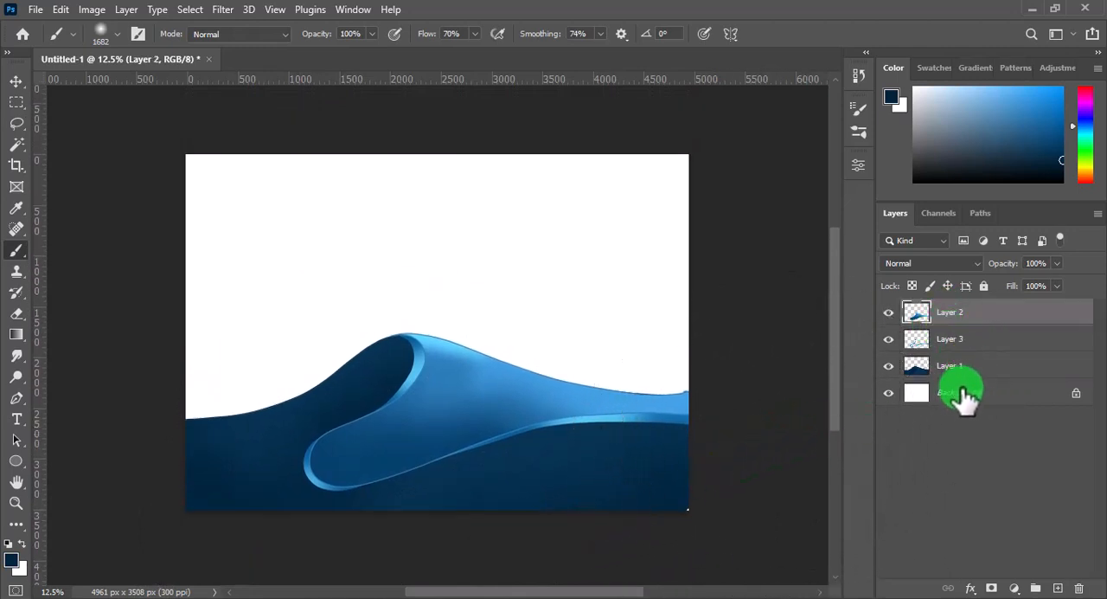
shift+click(960, 367)
right_click(966, 364)
click(798, 481)
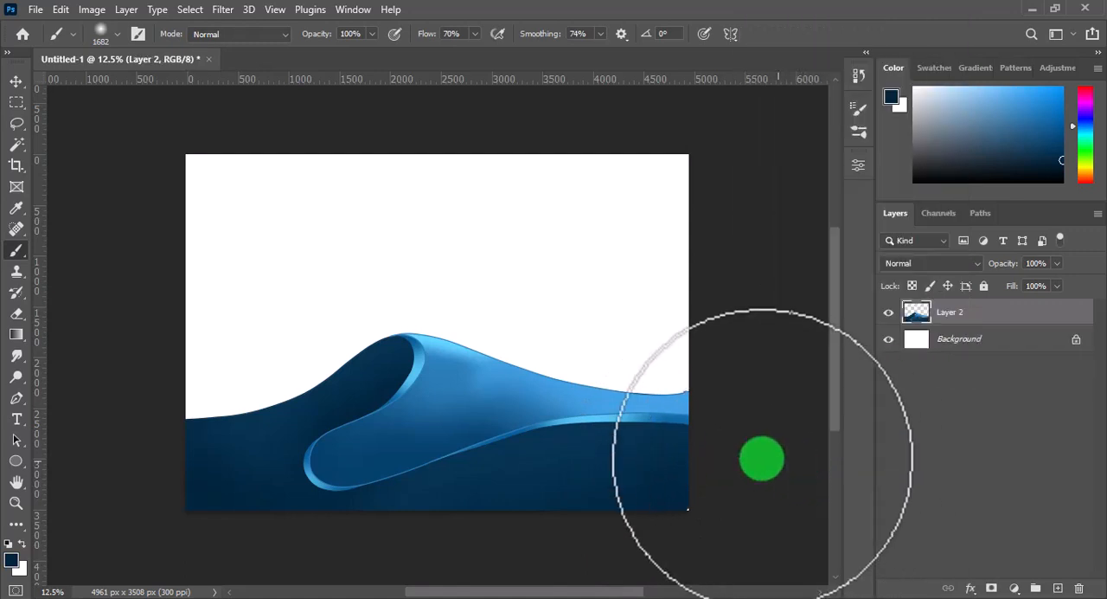
Squash the merged wave to 78.47% height and warp it so its crest arches gently upward
key(ctrl+t)
drag(438, 332, 438, 373)
right_click(458, 410)
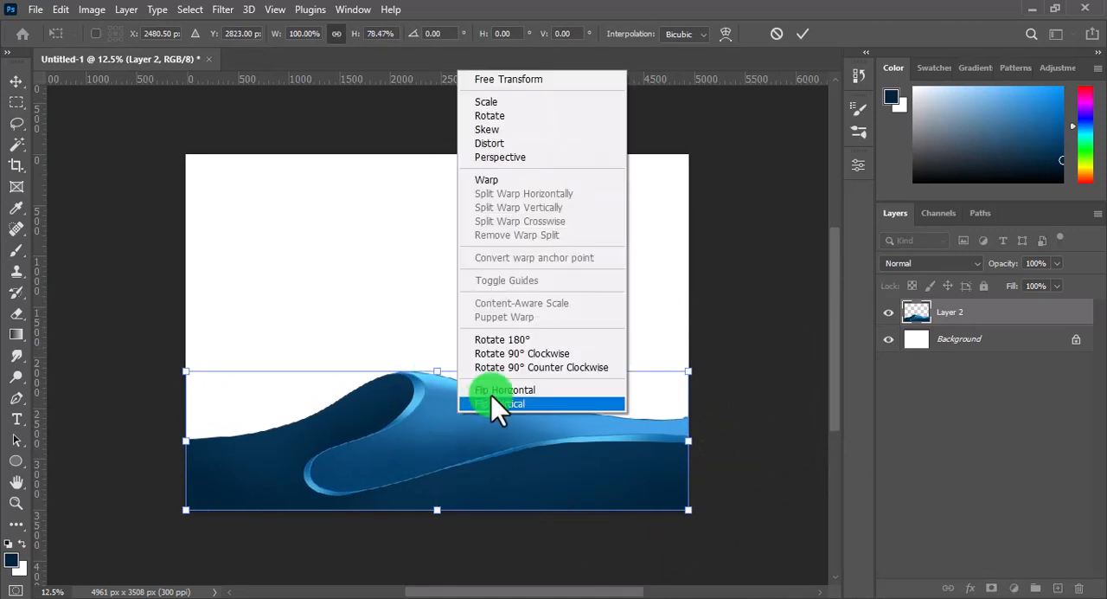
click(498, 188)
drag(507, 395, 387, 458)
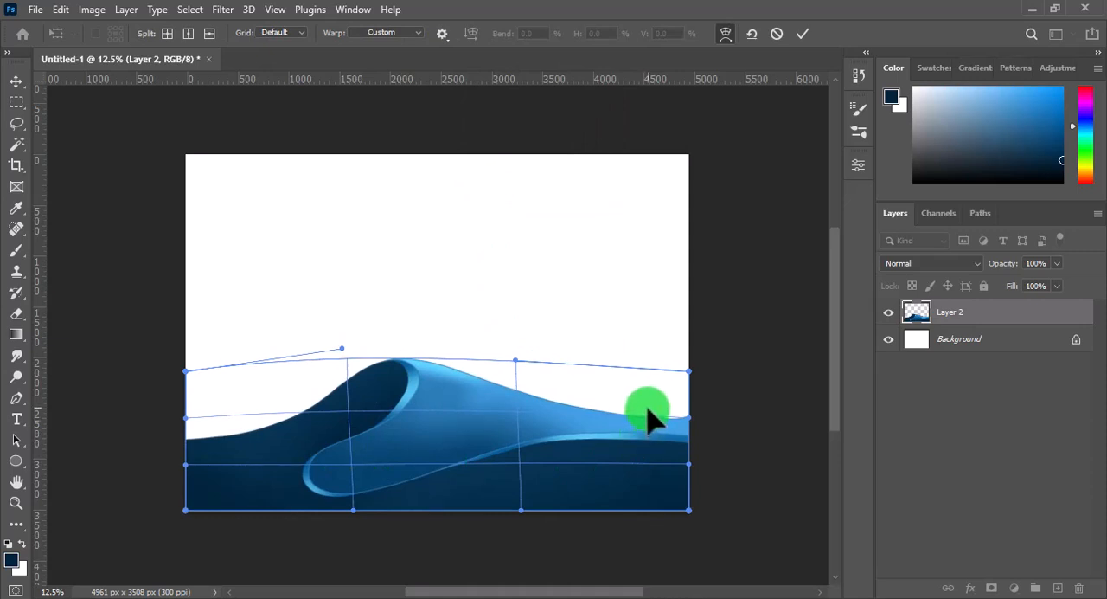
drag(650, 417, 597, 470)
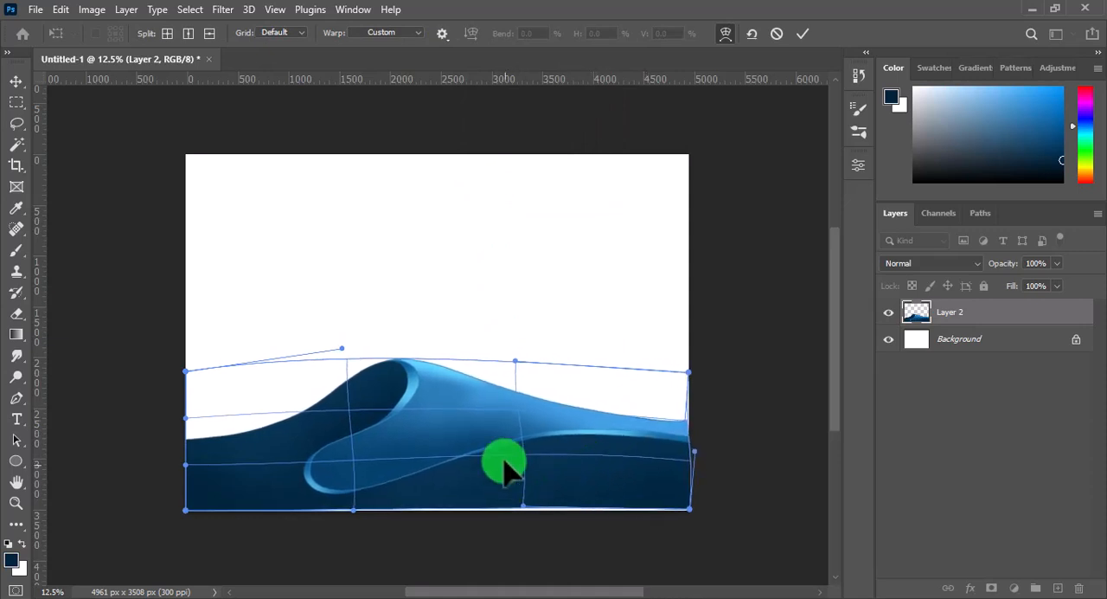
drag(442, 381, 316, 404)
click(803, 34)
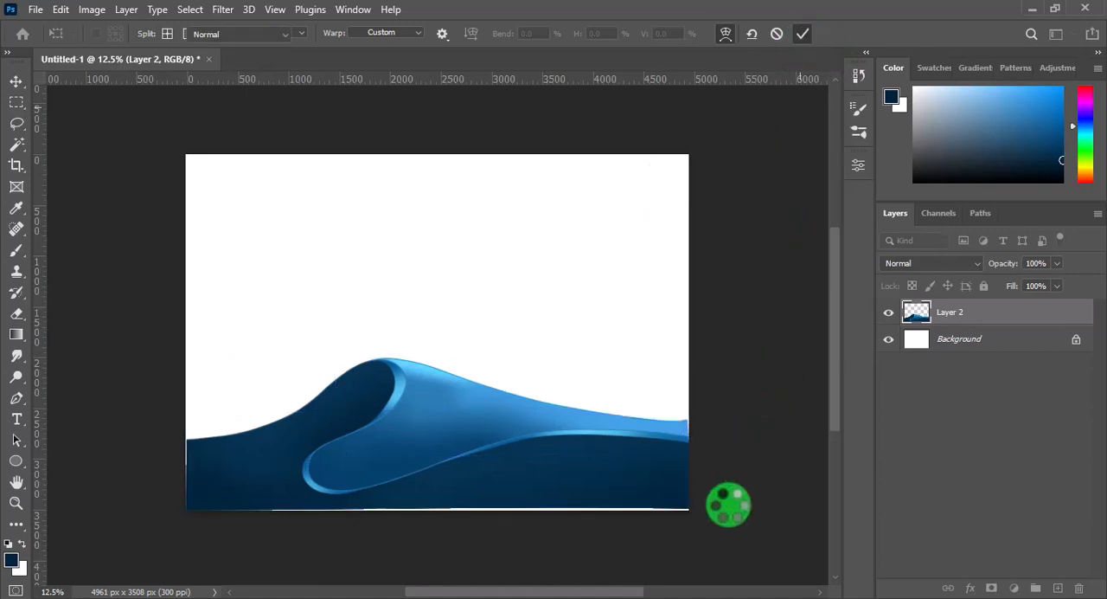
Move the wave down to cover the canvas's lower edge and widen it to 101.77% to reach the right edge
key(v)
drag(502, 415, 501, 435)
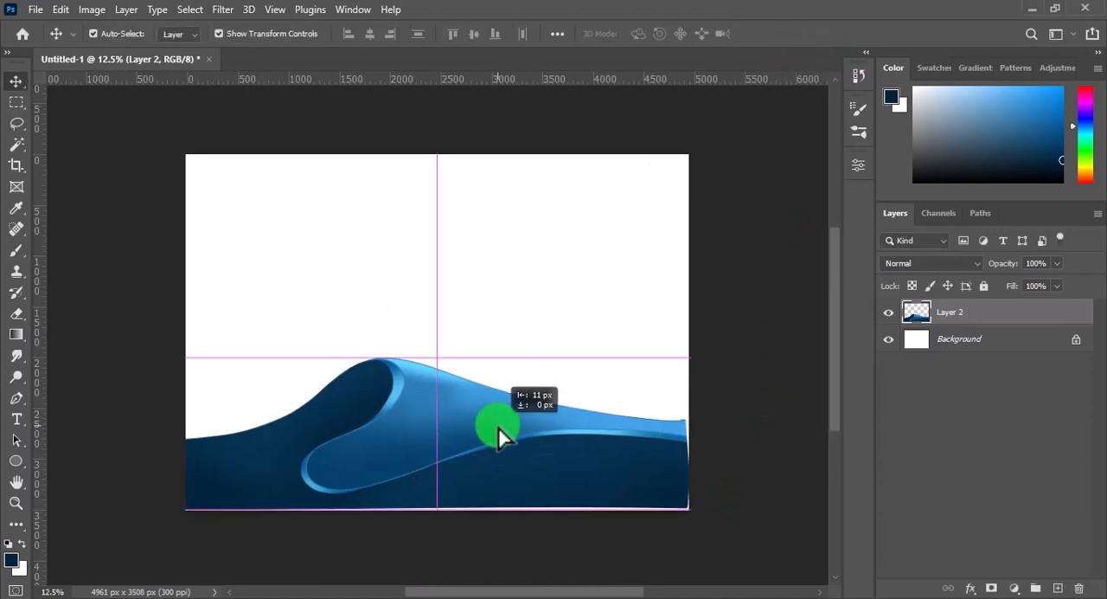
click(729, 438)
click(675, 454)
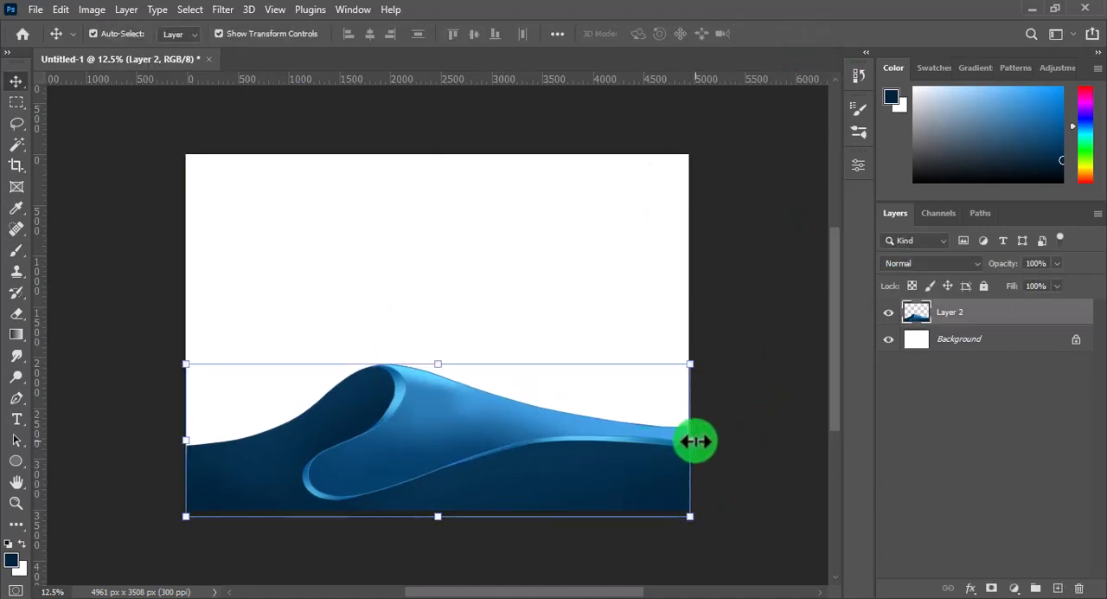
drag(692, 442, 699, 439)
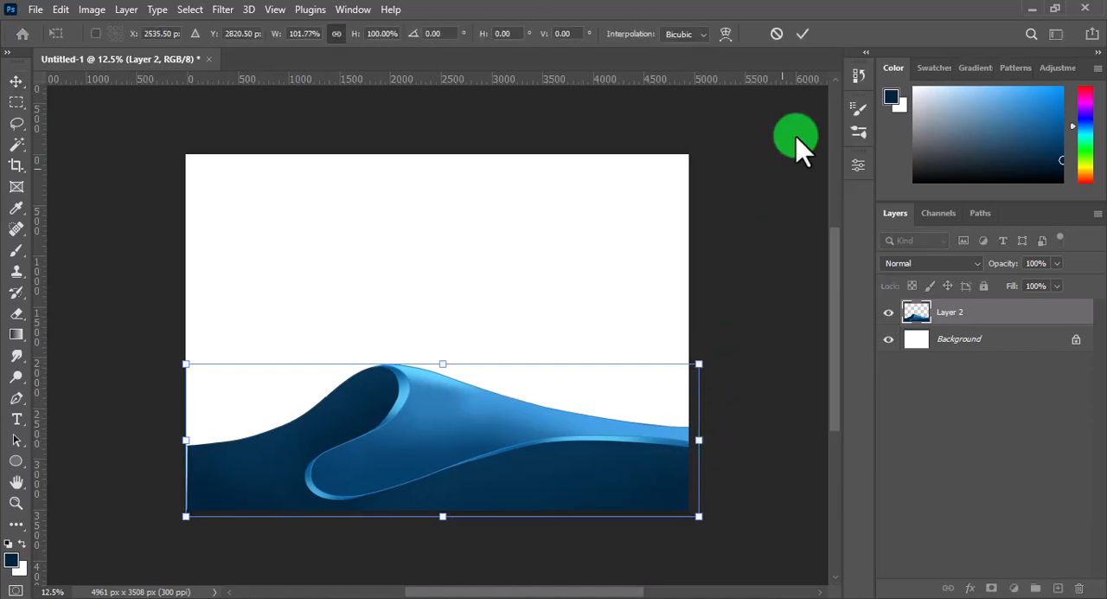
click(809, 34)
click(754, 279)
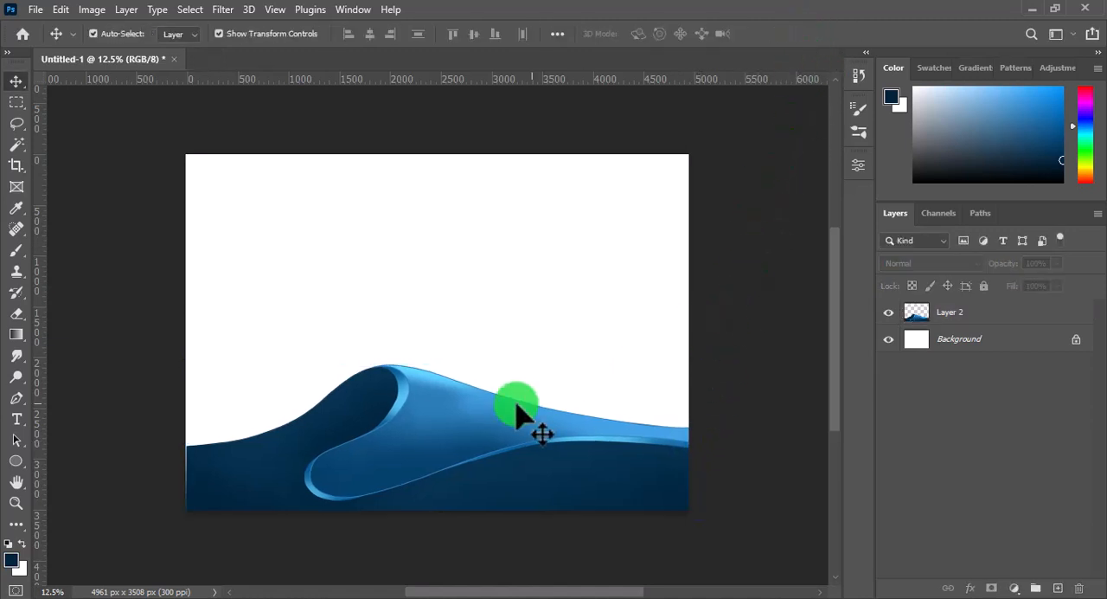
Duplicate the wave, place the copy above and slightly right of the original, and order its layer beneath Layer 2
drag(487, 428, 525, 267)
drag(919, 316, 943, 349)
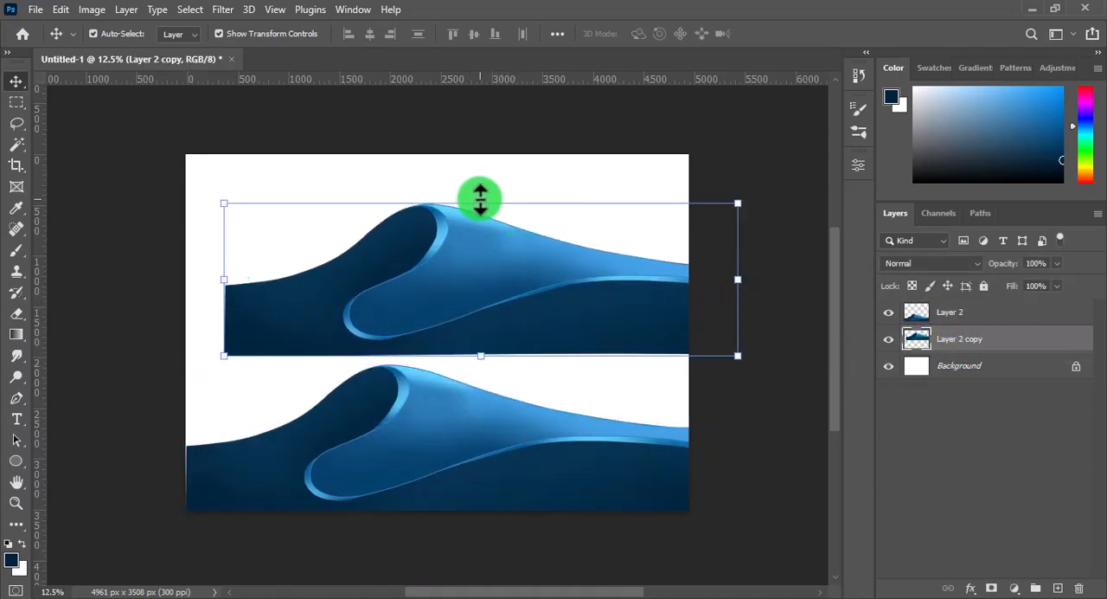
Squash the upper wave copy's height from above and widen it so it extends past the canvas's left edge
drag(481, 203, 480, 231)
drag(227, 294, 108, 293)
click(799, 36)
drag(454, 282, 465, 286)
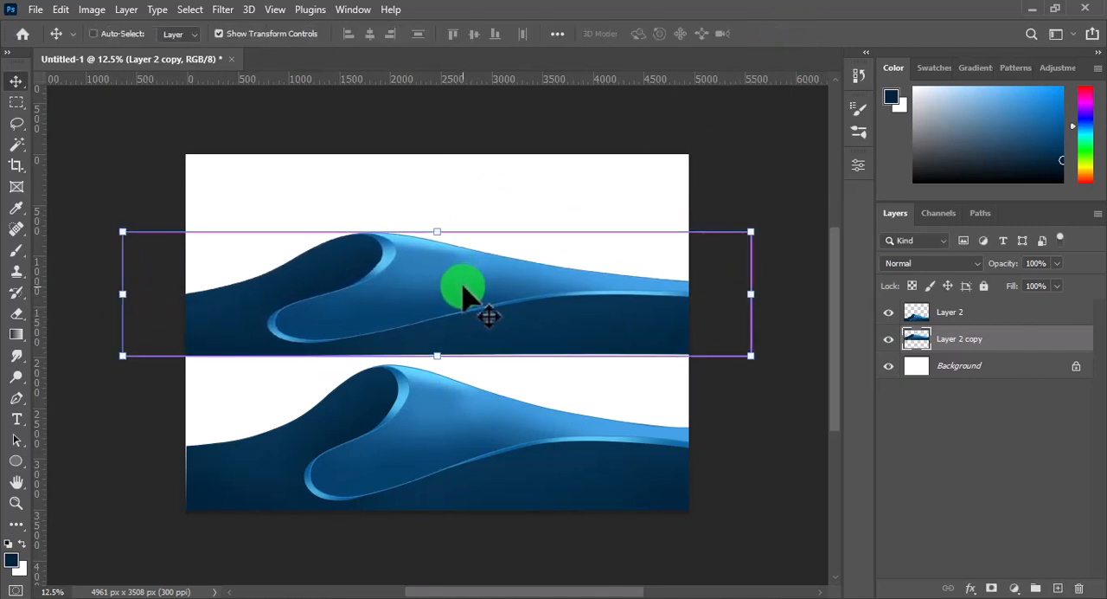
Warp the wave copy so its crest and right-hand slope sink slightly, and move it up near the canvas's upper edge
key(ctrl+t)
right_click(463, 287)
click(562, 366)
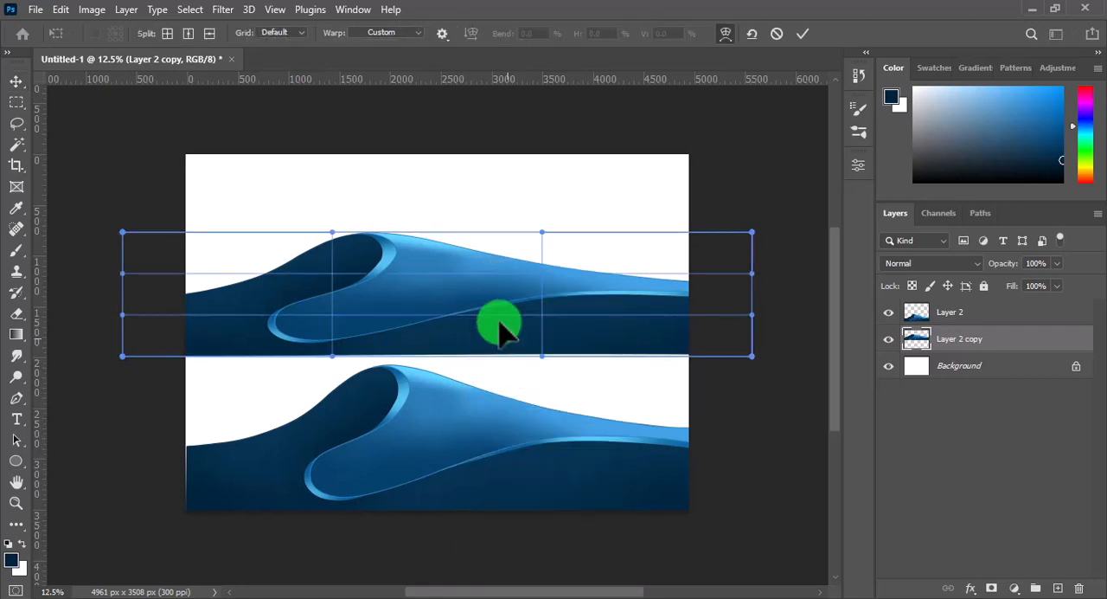
drag(361, 253, 486, 331)
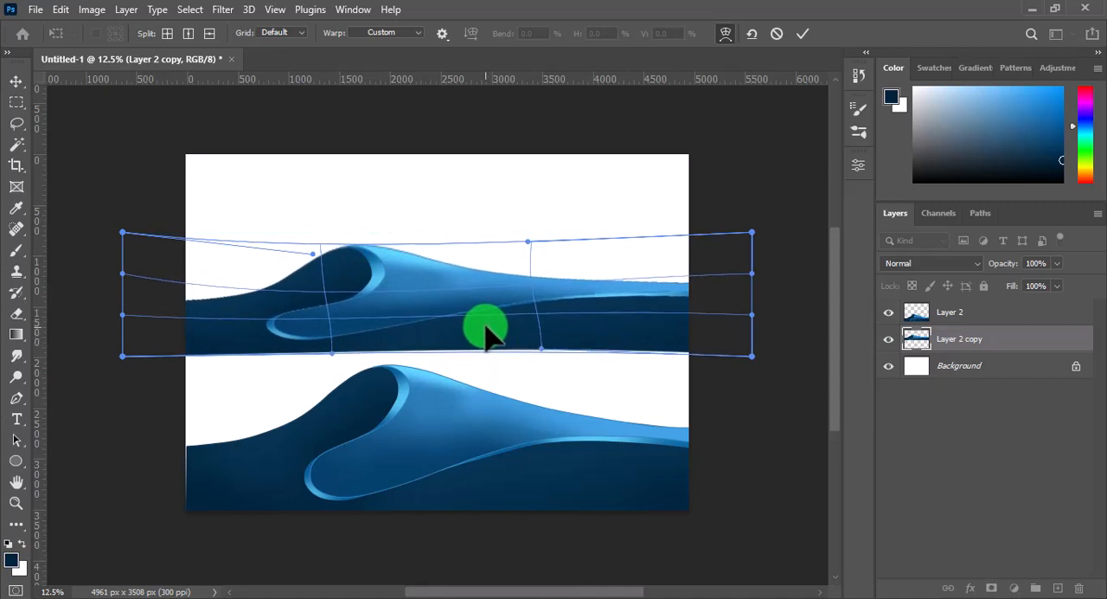
click(742, 166)
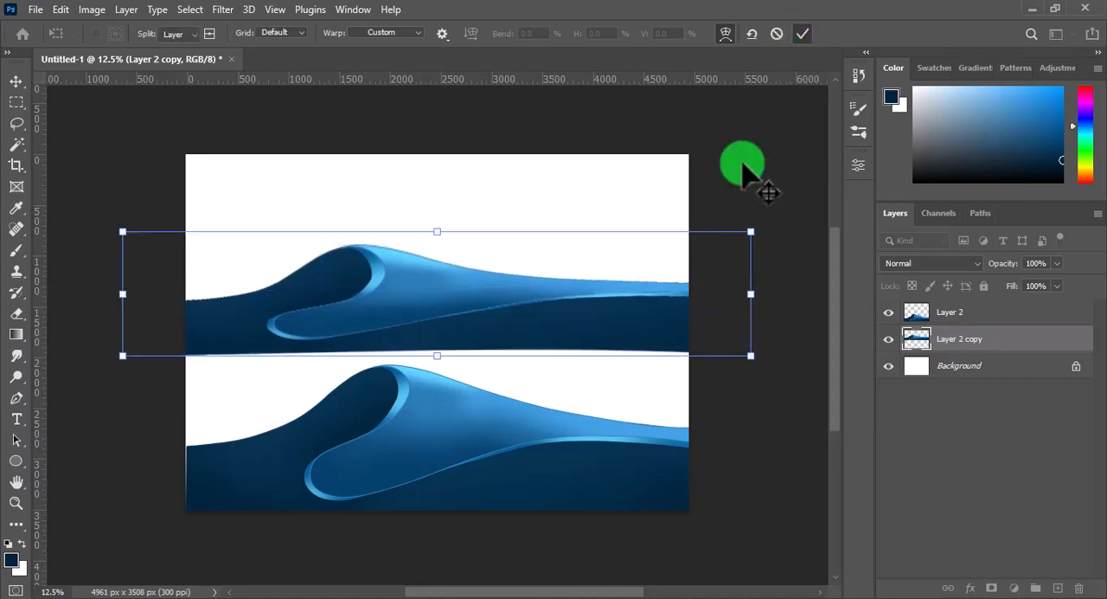
key(Return)
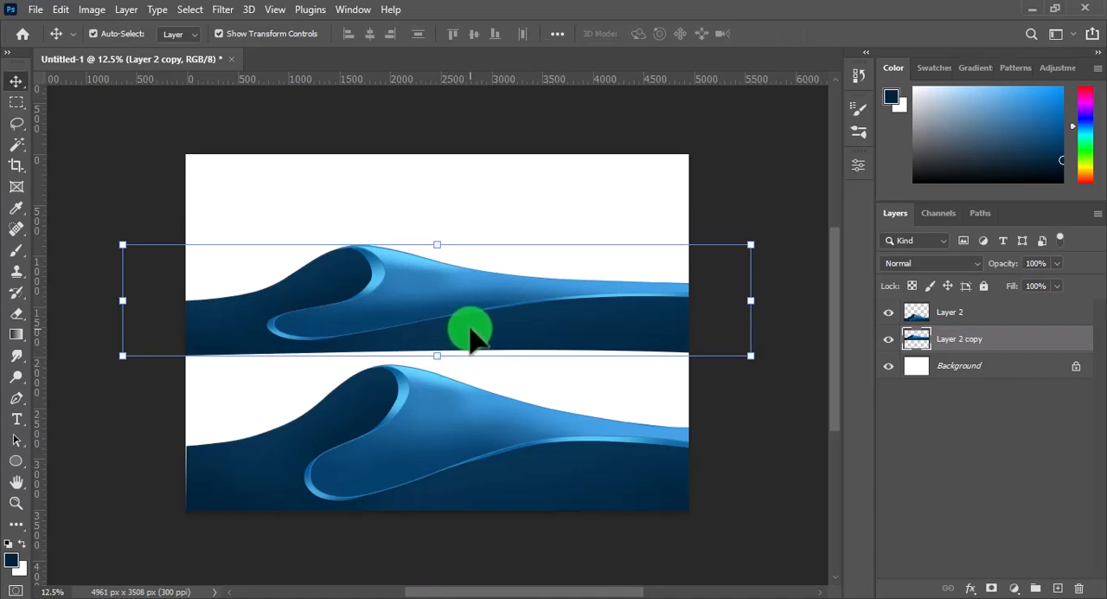
drag(471, 339, 461, 276)
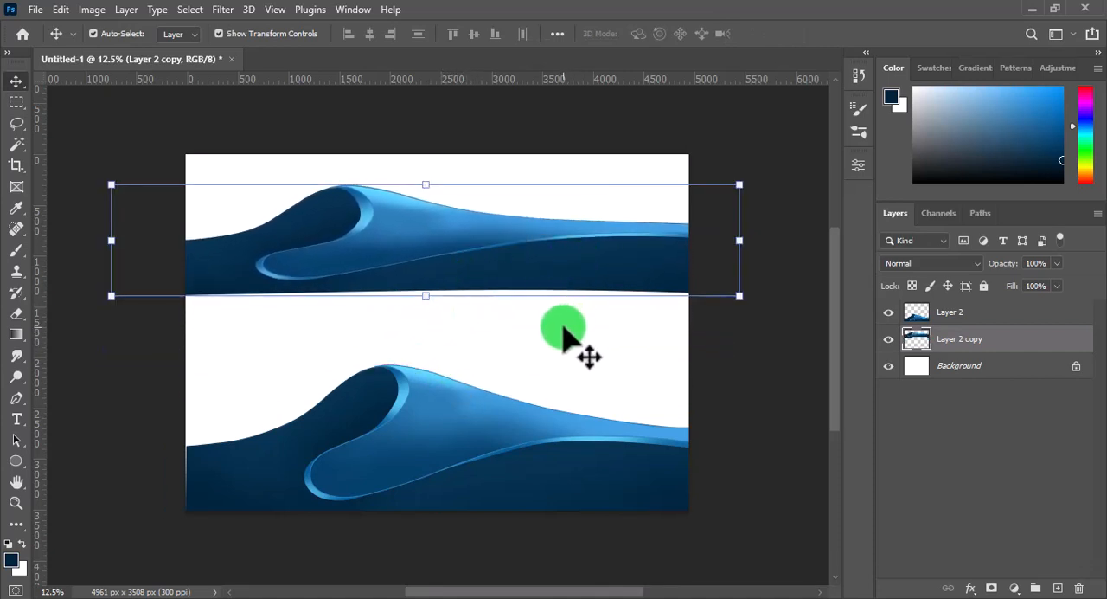
click(459, 297)
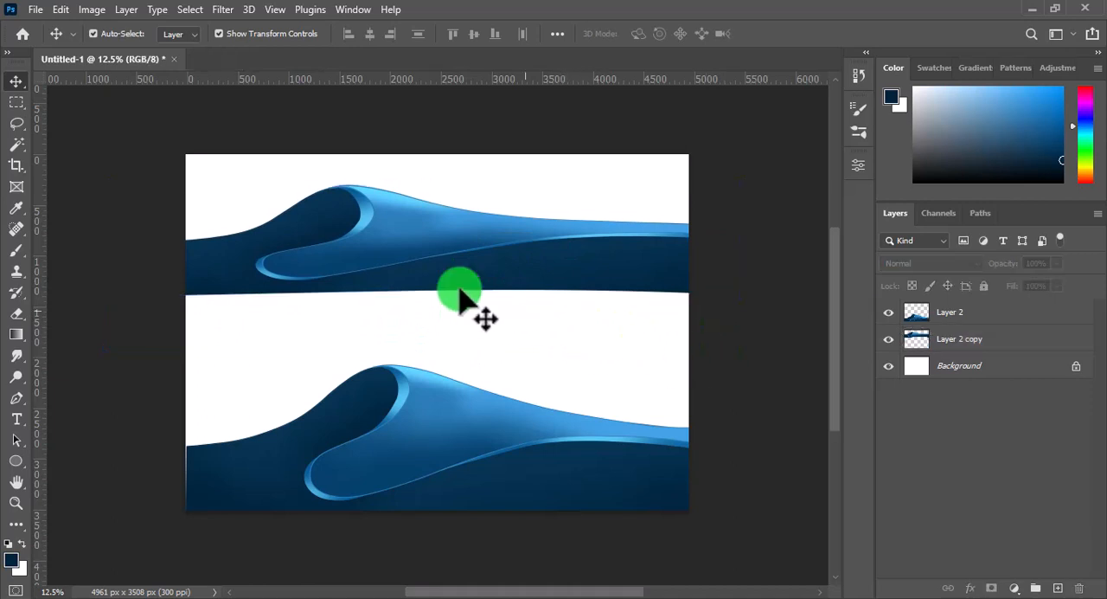
Fill a full-width strip from the upper wave's lower edge to the front wave's crest with sampled dark blue on Layer 2 copy
click(16, 102)
drag(497, 348, 682, 360)
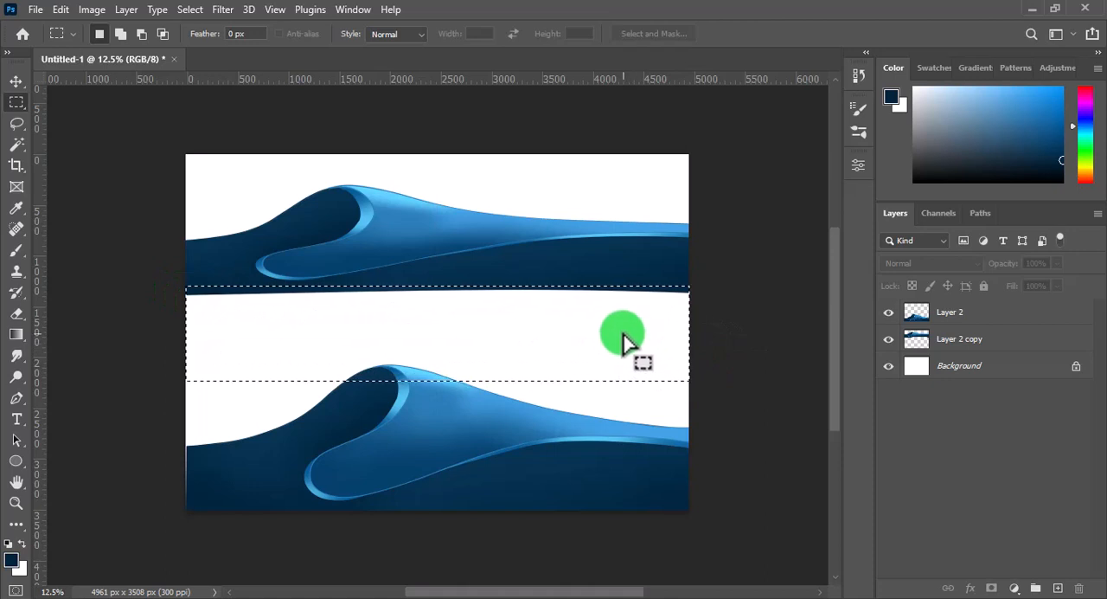
key(alt)
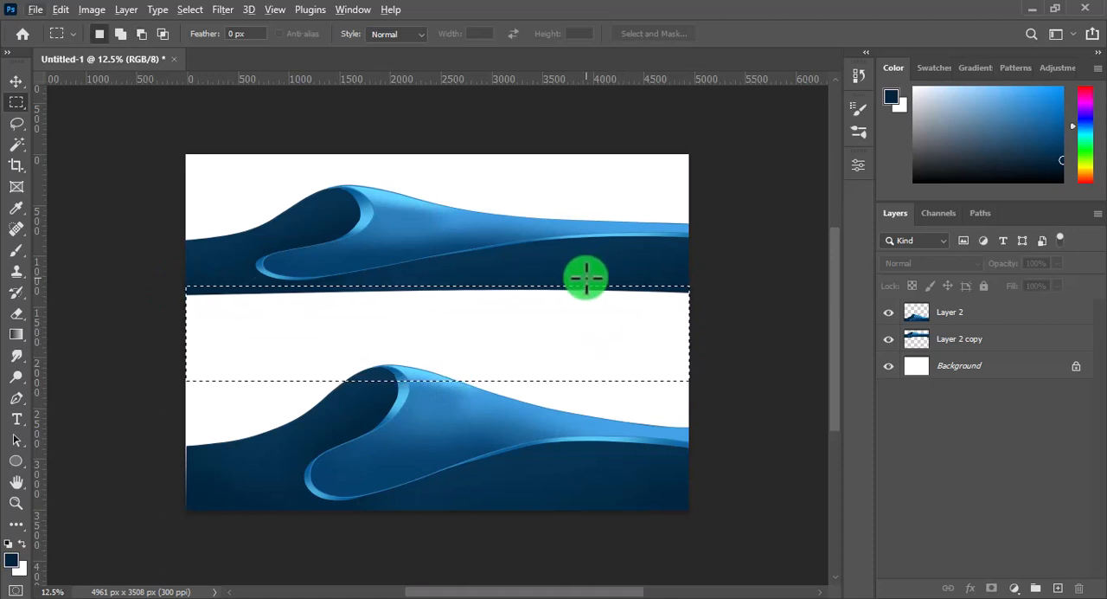
key(i)
click(577, 261)
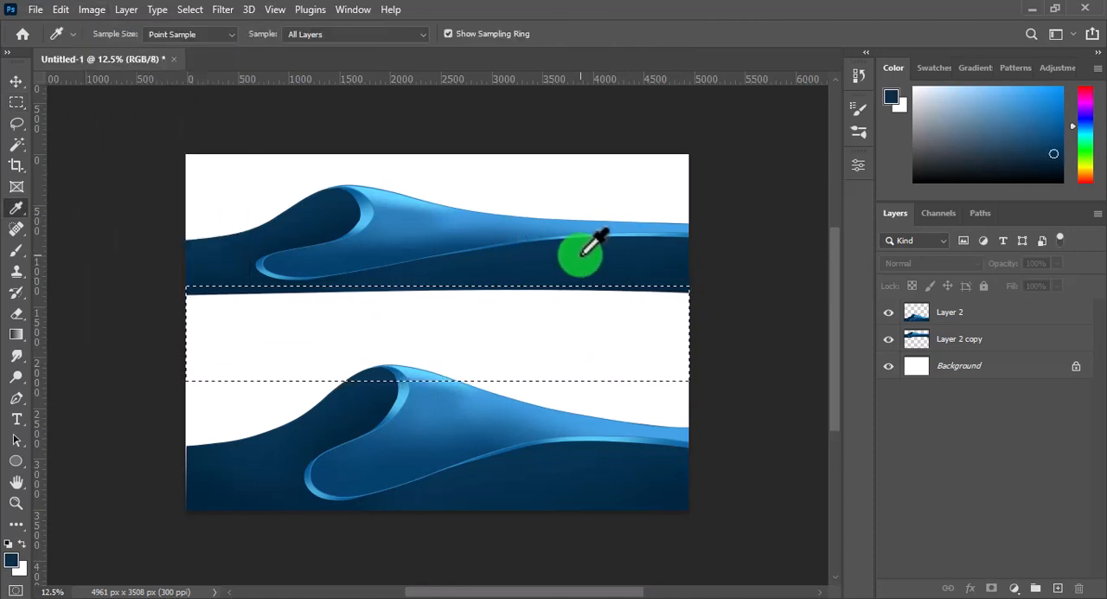
click(925, 340)
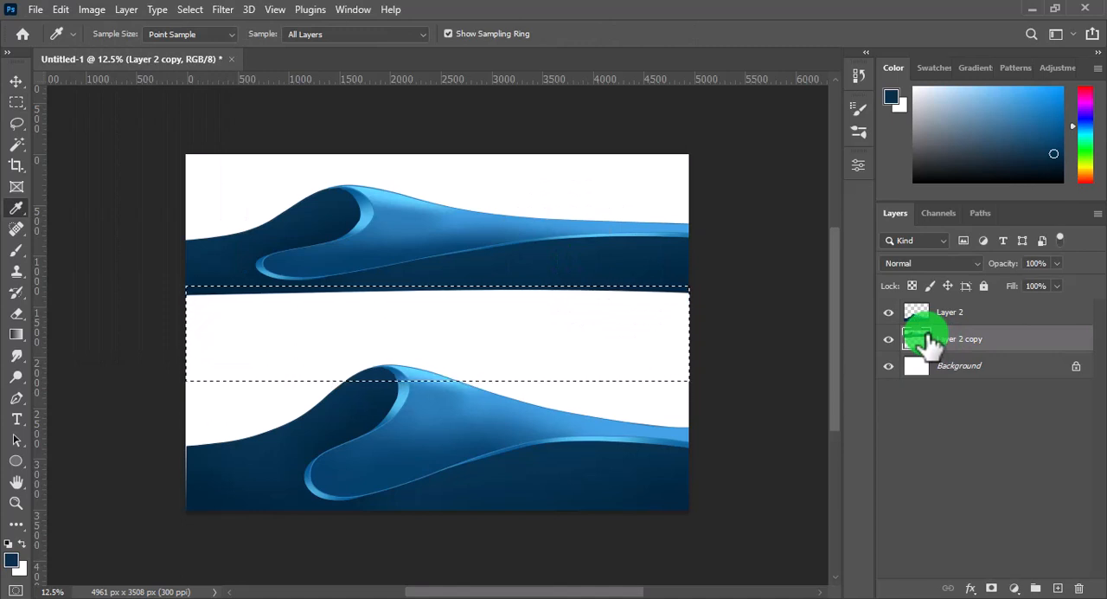
key(alt+BackSpace)
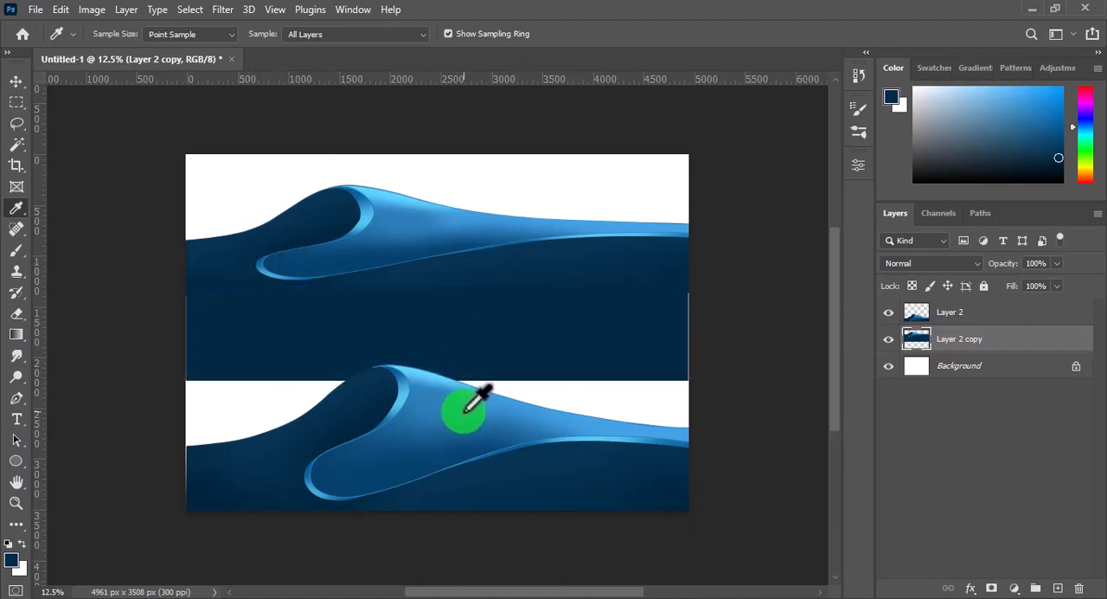
Select Layer 2 copy's outline and blend the filled strip into the wave using a soft dark blue brush reduced to 1234 px
key(b)
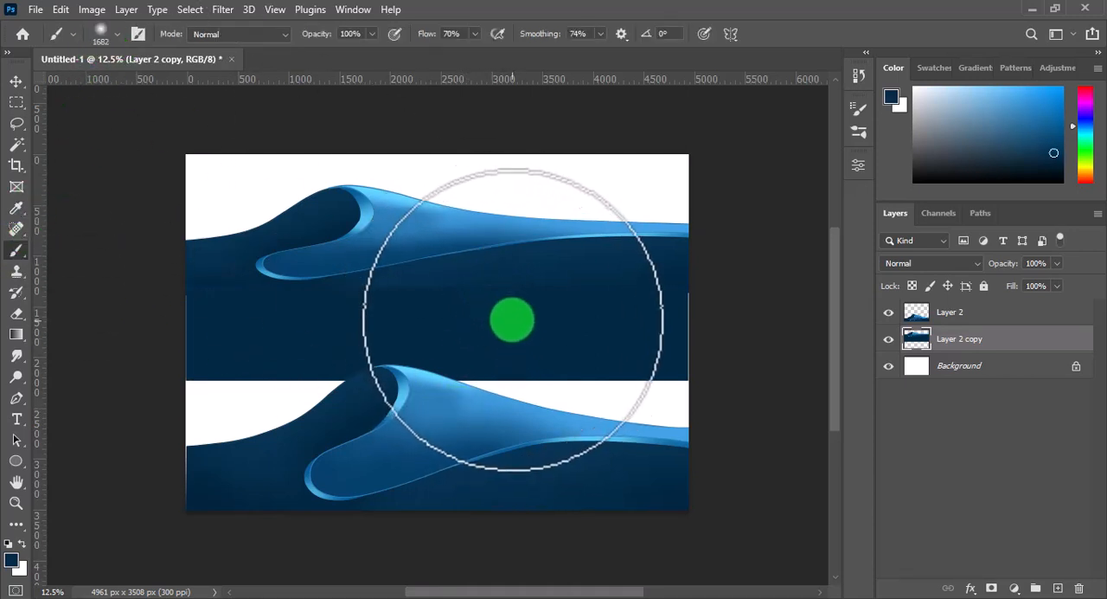
key(bracketleft)
key(bracketleft)
key(bracketleft)
ctrl+click(915, 339)
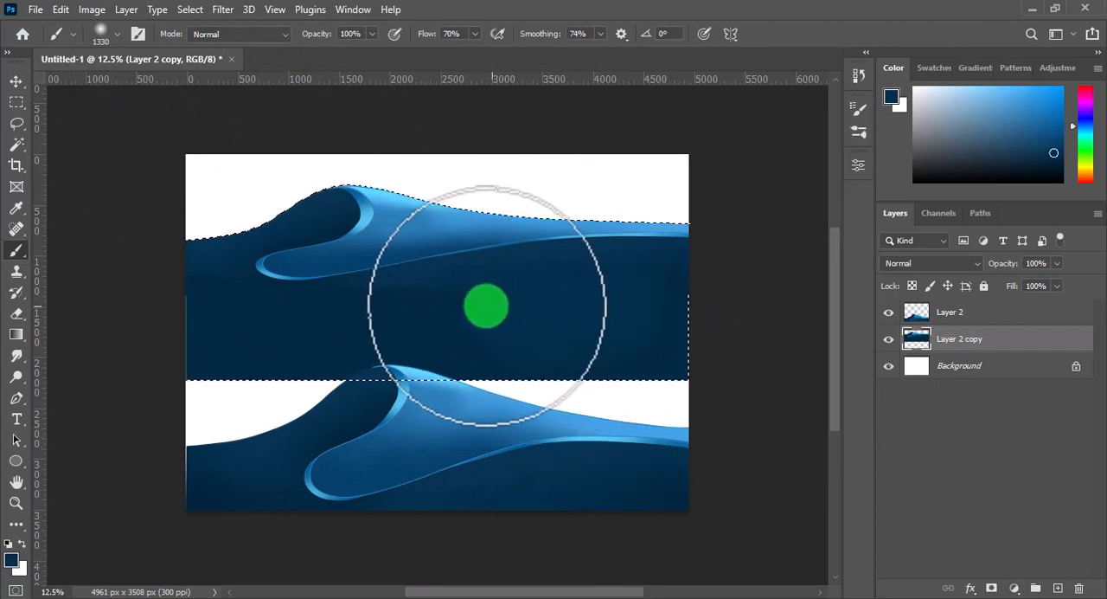
key(bracketleft)
key(bracketleft)
key(bracketleft)
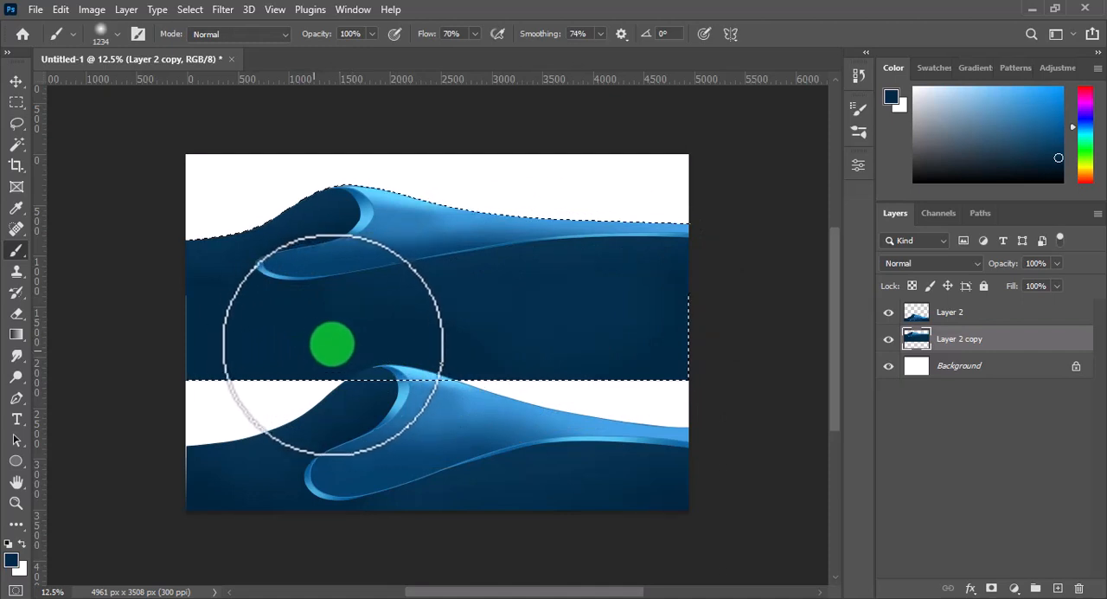
alt+click(213, 308)
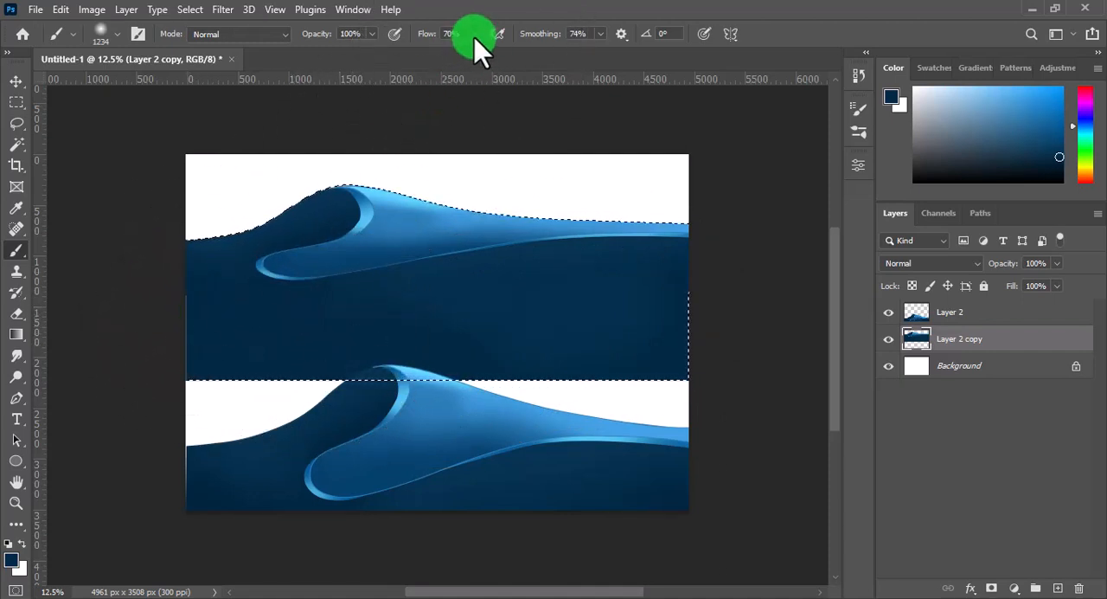
mouse_move(193, 348)
mouse_down()
mouse_move(268, 361)
mouse_move(518, 360)
mouse_up()
mouse_move(618, 360)
mouse_down()
mouse_move(684, 358)
mouse_move(672, 332)
mouse_up()
Move the extended wave copy down behind the front wave and widen it to 107.46% to cover the canvas's left side
key(m)
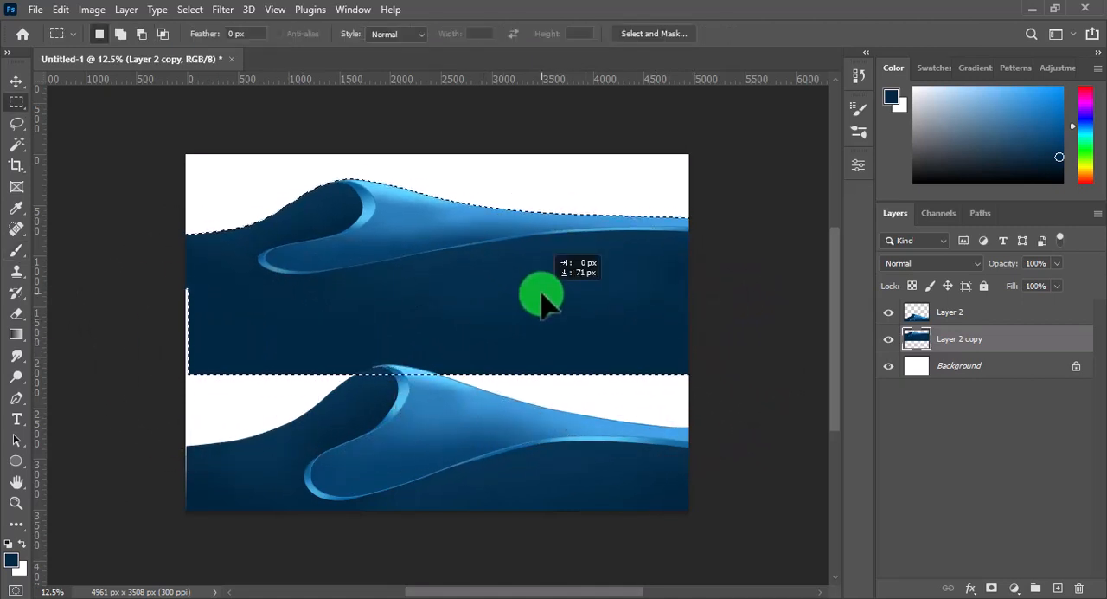
drag(549, 296, 561, 314)
drag(262, 322, 271, 367)
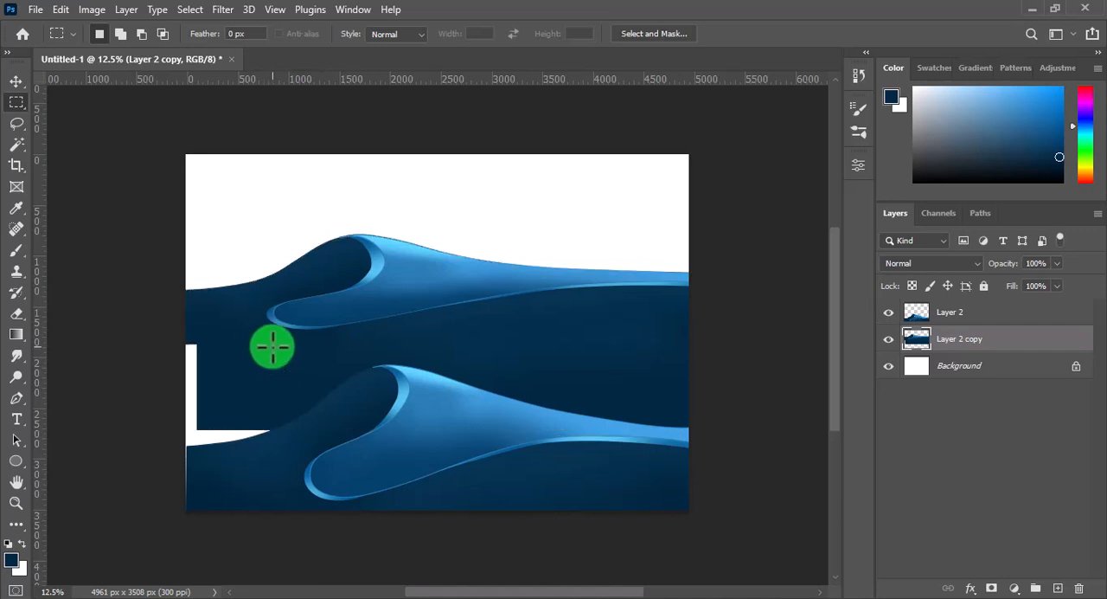
key(v)
drag(111, 324, 64, 324)
drag(398, 333, 396, 372)
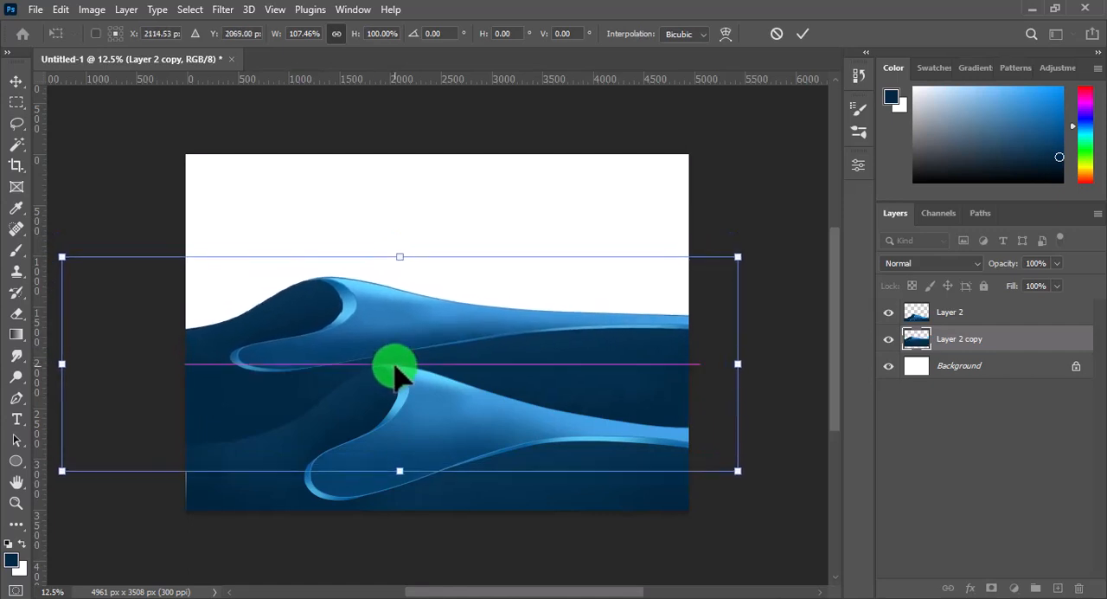
click(803, 36)
Shade the rear wave's lower area just above the front wave with a soft, very dark blue brush inside its outline selection
click(17, 251)
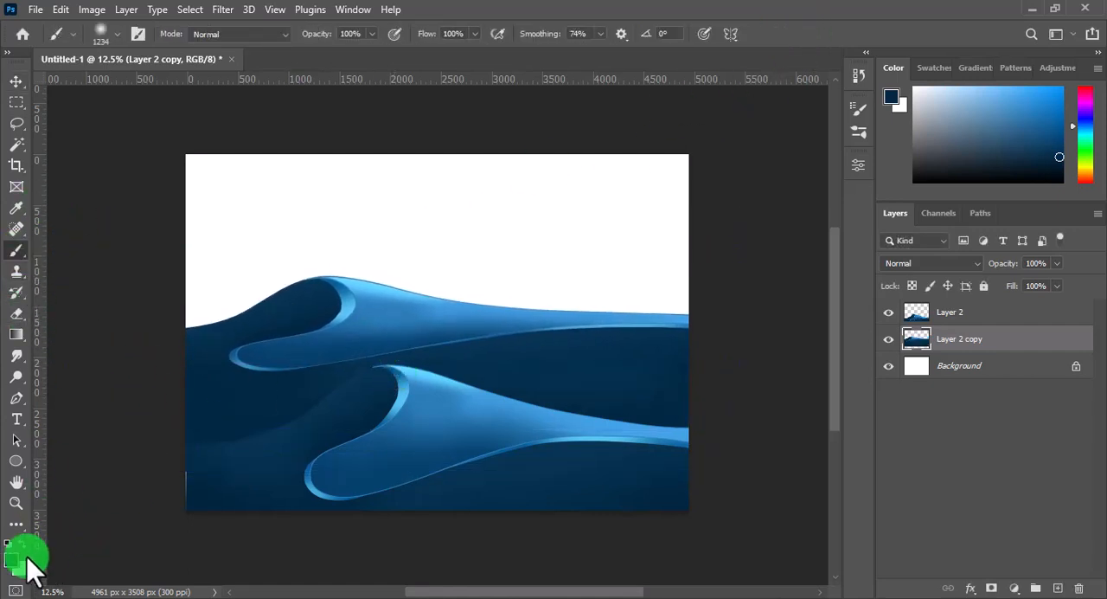
click(24, 558)
click(540, 283)
click(679, 115)
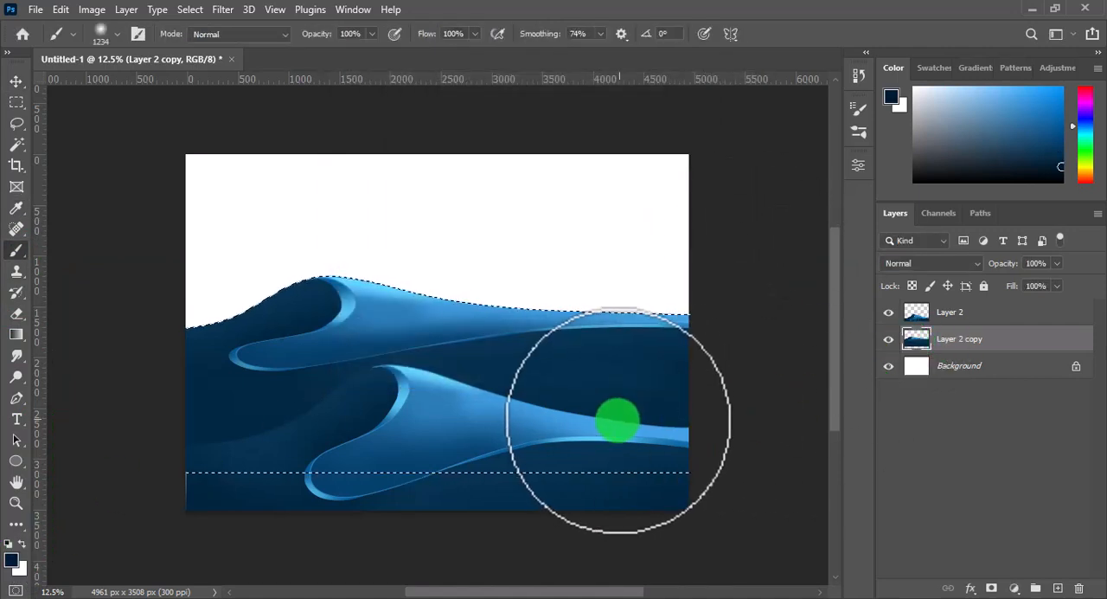
mouse_move(621, 420)
mouse_down()
mouse_move(690, 436)
mouse_move(649, 471)
mouse_move(552, 458)
mouse_up()
drag(334, 334, 315, 325)
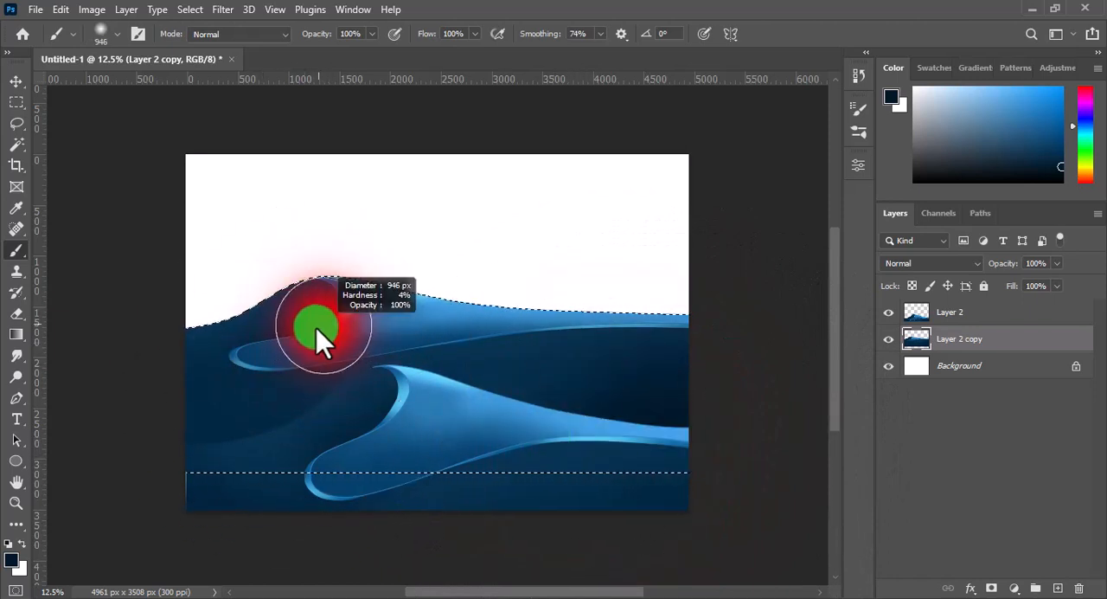
mouse_move(284, 410)
mouse_down()
mouse_move(246, 447)
mouse_move(187, 436)
mouse_move(231, 440)
mouse_move(378, 400)
mouse_move(250, 467)
mouse_move(170, 444)
mouse_move(211, 487)
mouse_move(568, 501)
mouse_move(557, 452)
mouse_move(468, 410)
mouse_move(578, 435)
mouse_up()
Warp the rear wave so its crest rises and shifts right while its right-hand slope descends more steeply
key(ctrl+t)
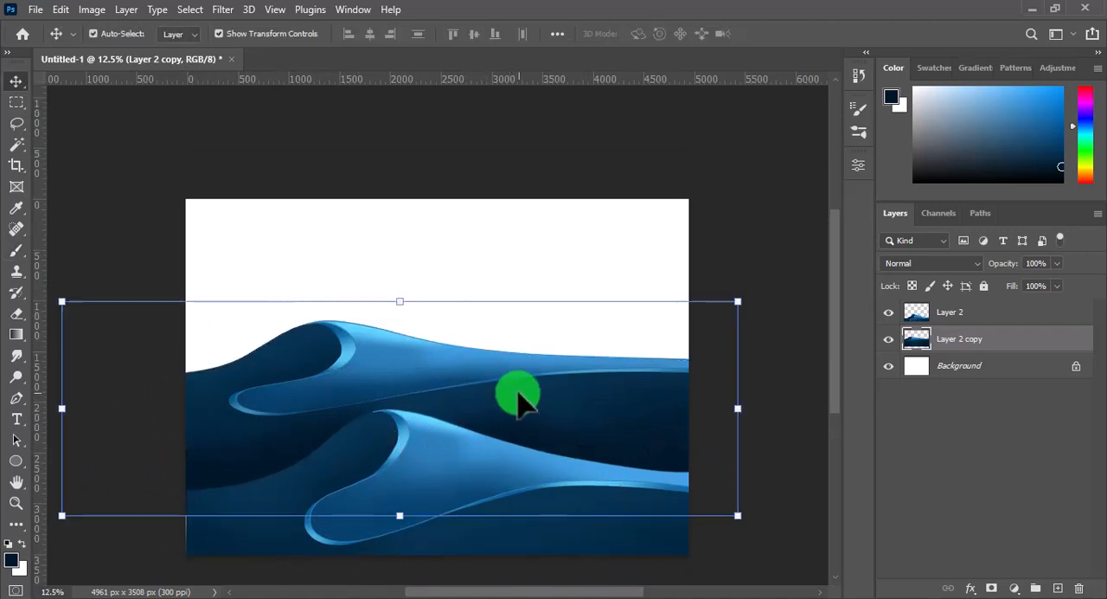
right_click(519, 383)
click(556, 161)
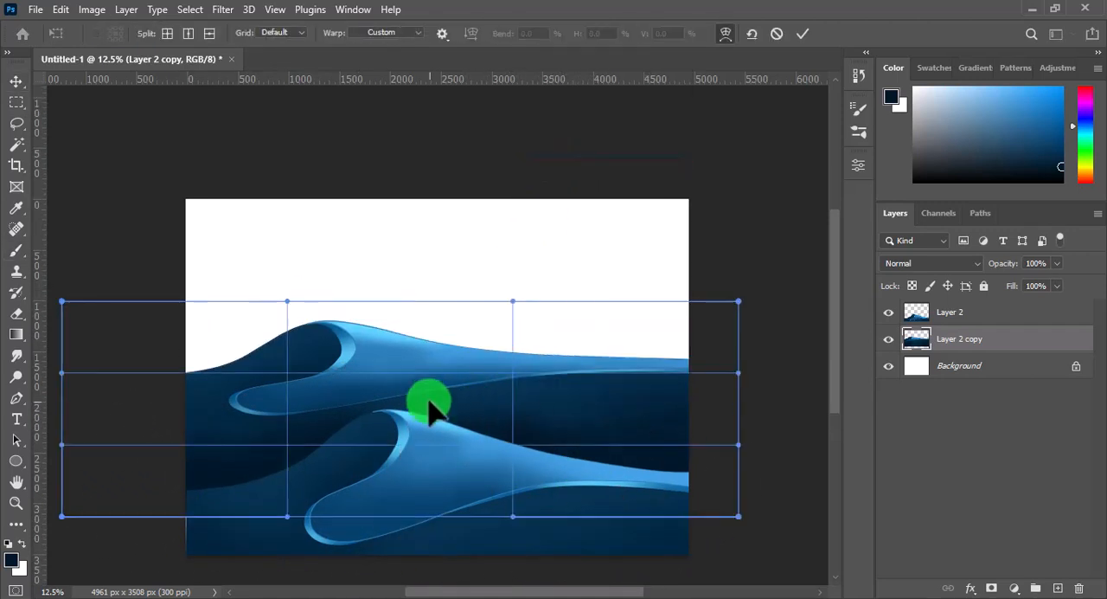
drag(425, 403, 463, 385)
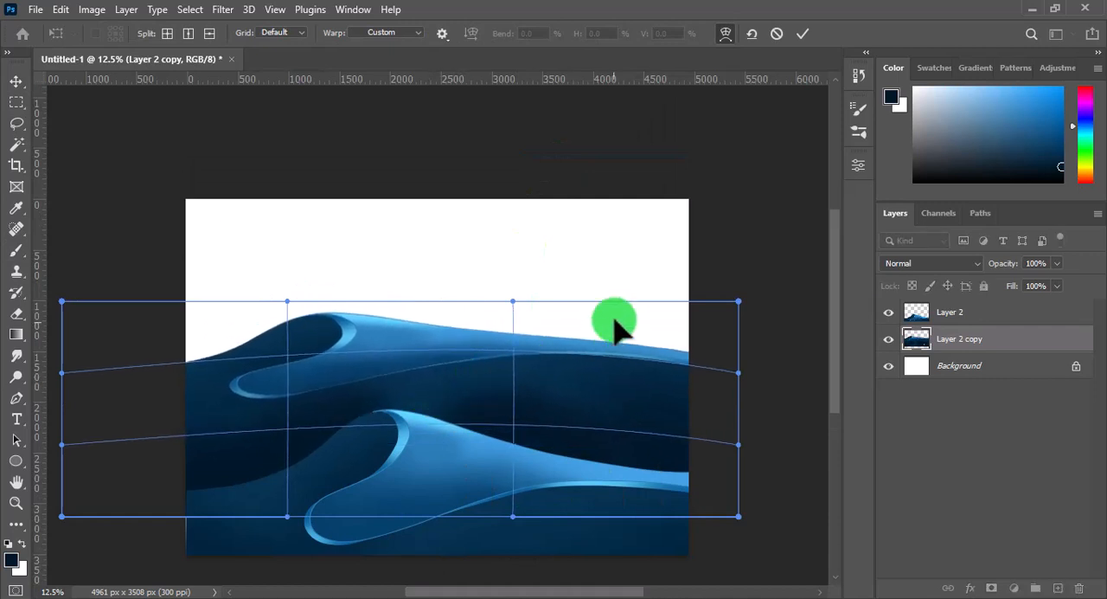
drag(614, 319, 614, 338)
drag(322, 331, 354, 350)
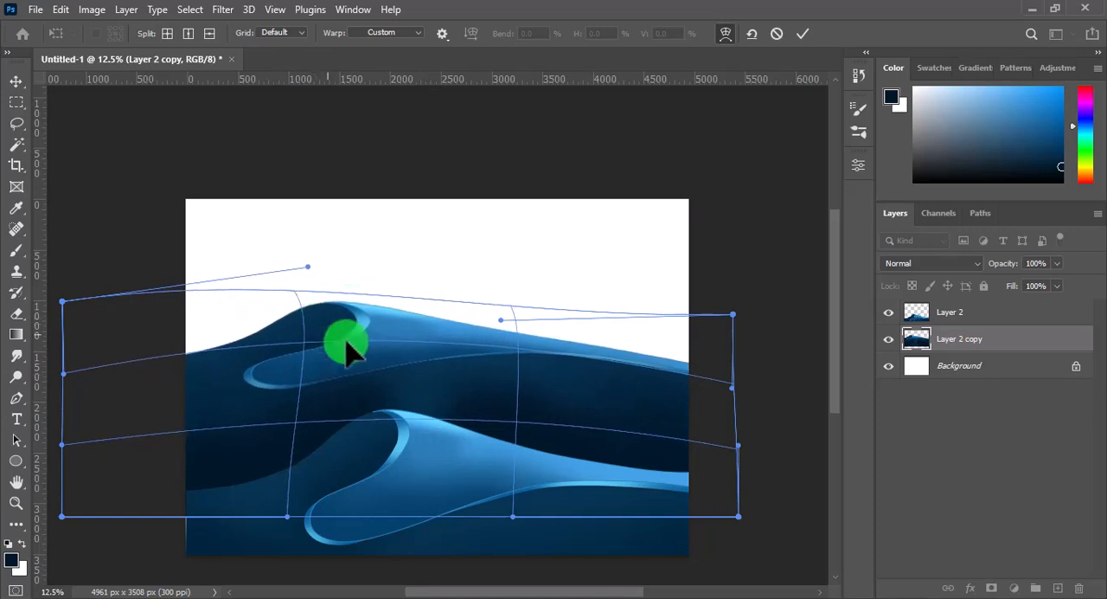
drag(568, 376, 757, 332)
click(804, 39)
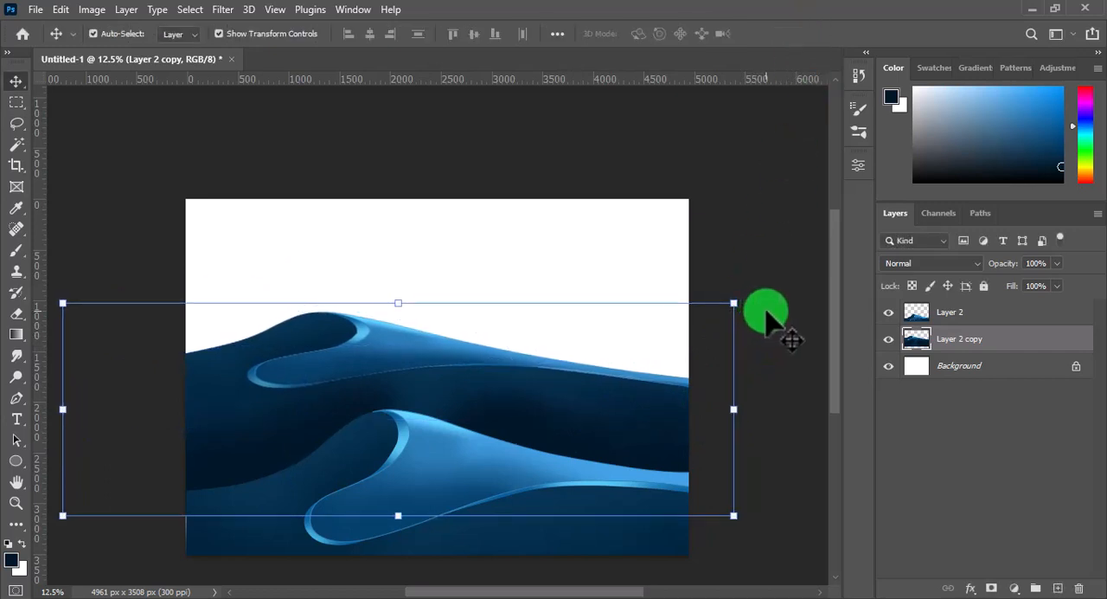
Rotate the rear wave by -2.57°, widen it to 102.64%, and move it lower behind the front wave
click(785, 288)
click(705, 374)
click(753, 322)
key(ctrl+t)
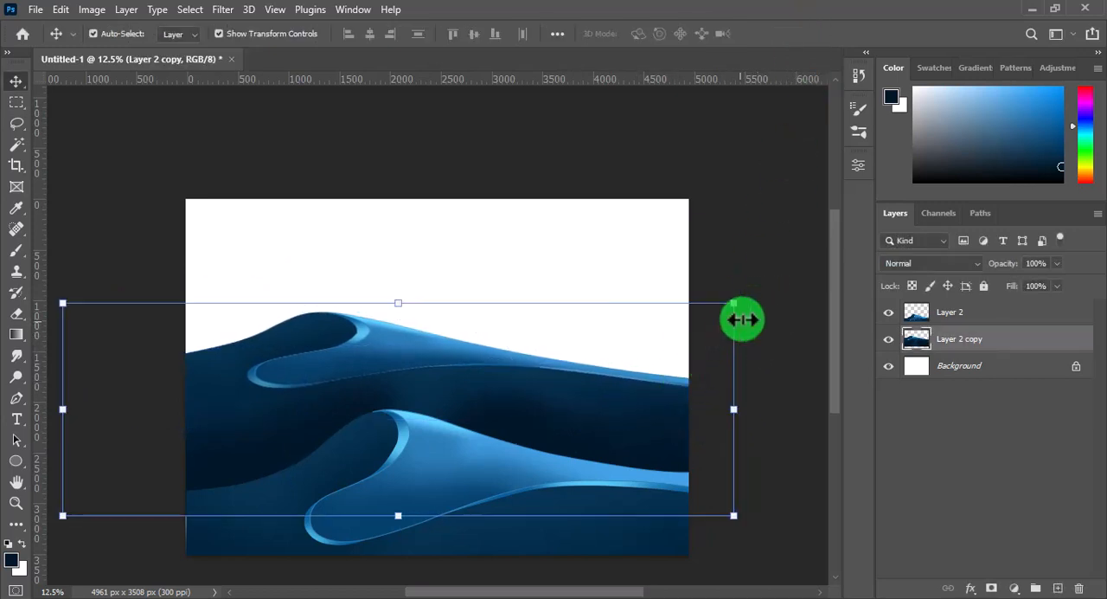
drag(742, 315, 751, 294)
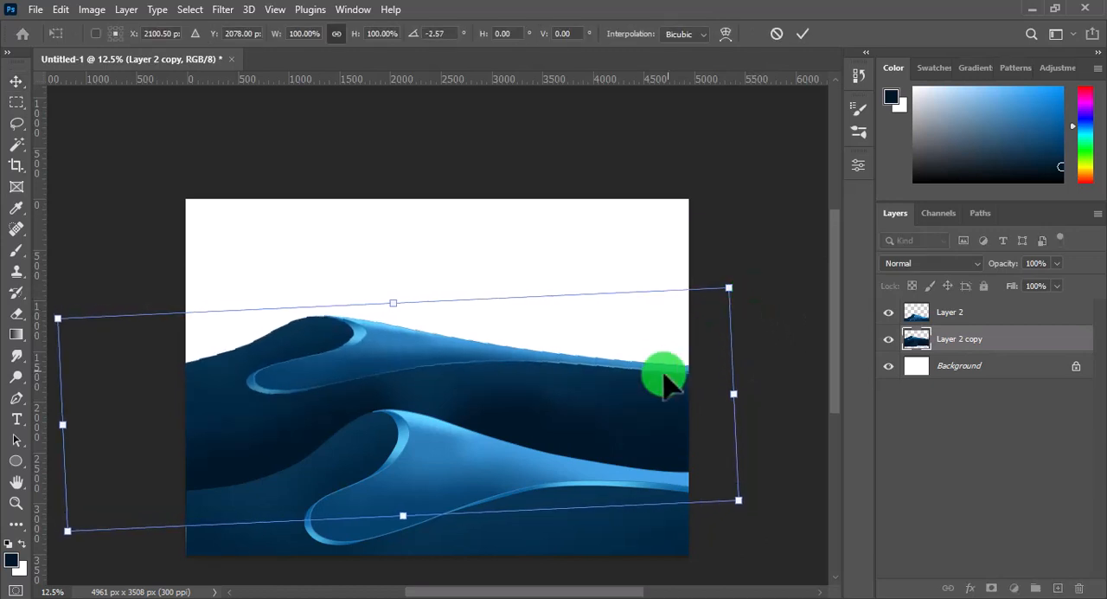
drag(630, 396, 740, 416)
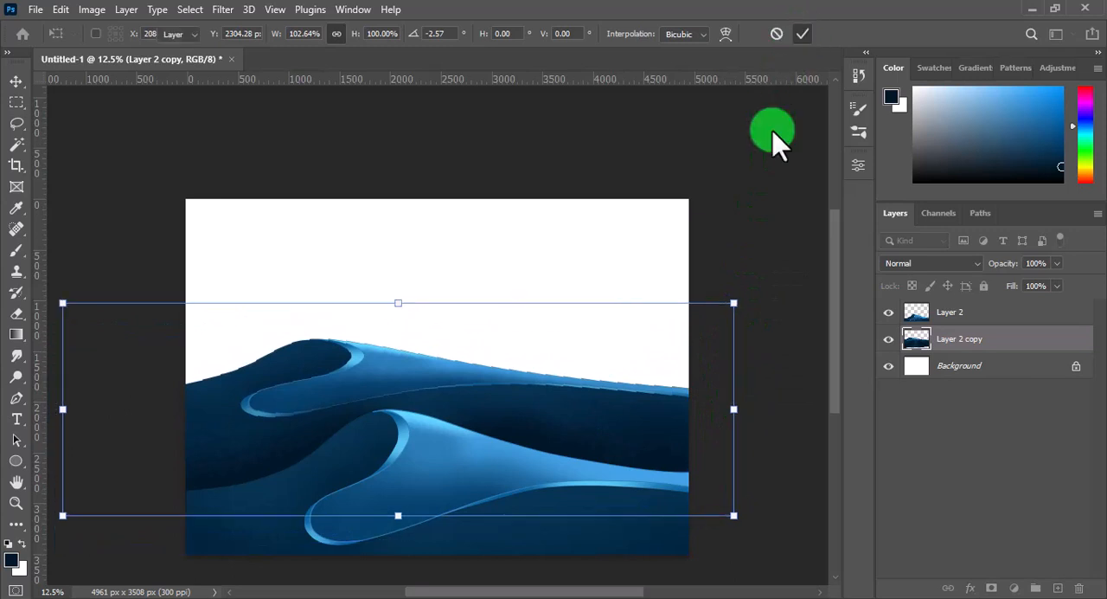
click(752, 269)
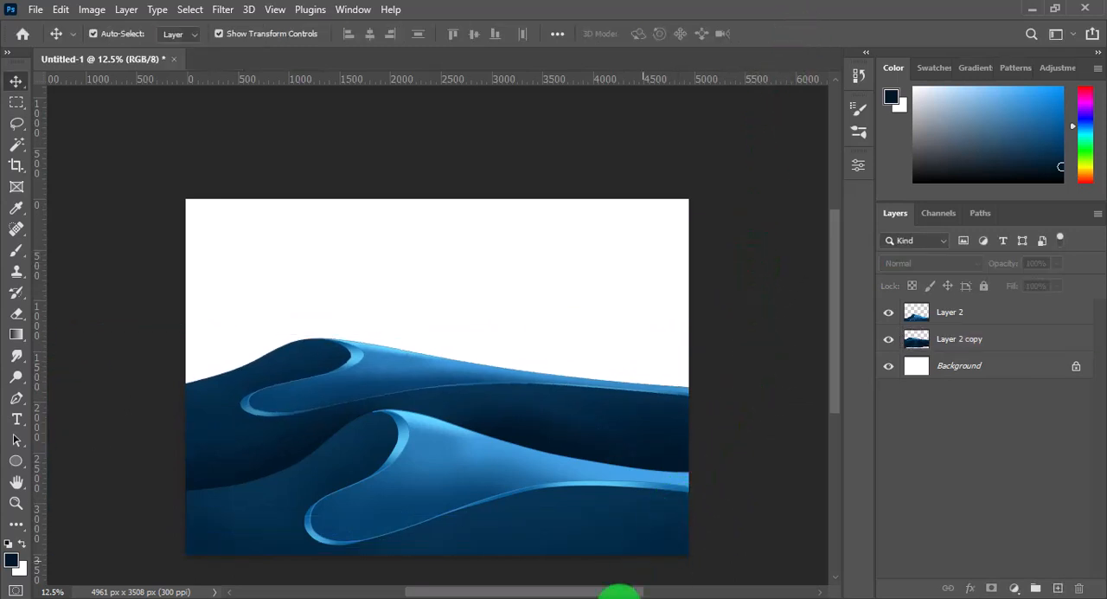
Extend the canvas upward with the Crop tool to 4961 x 5252 px, keeping the Background layer selected
mouse_move(620, 597)
click(926, 368)
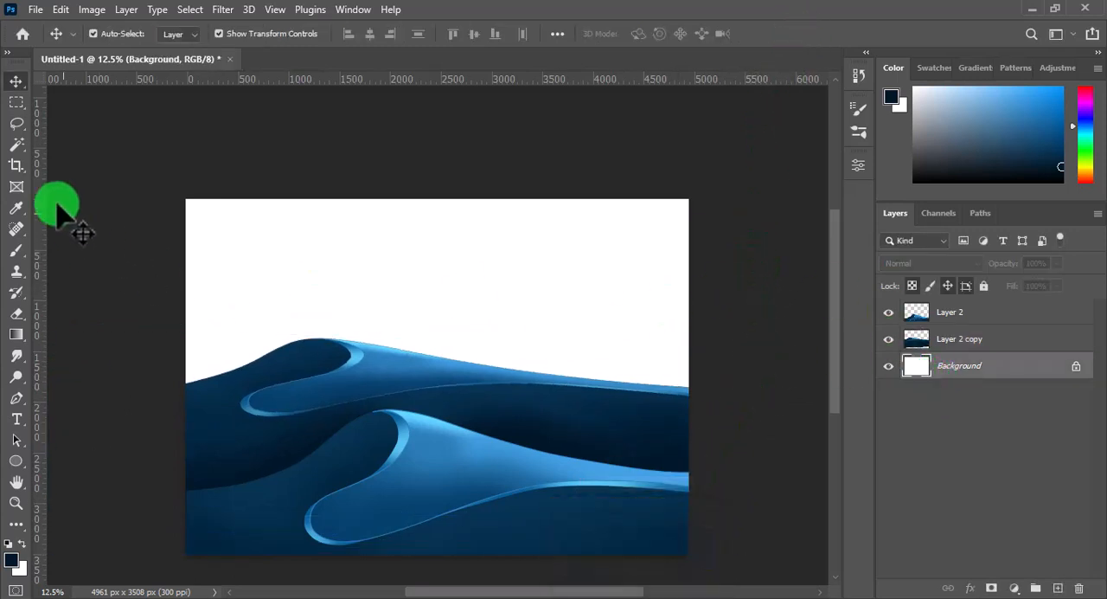
click(17, 165)
drag(421, 189, 457, 123)
click(849, 34)
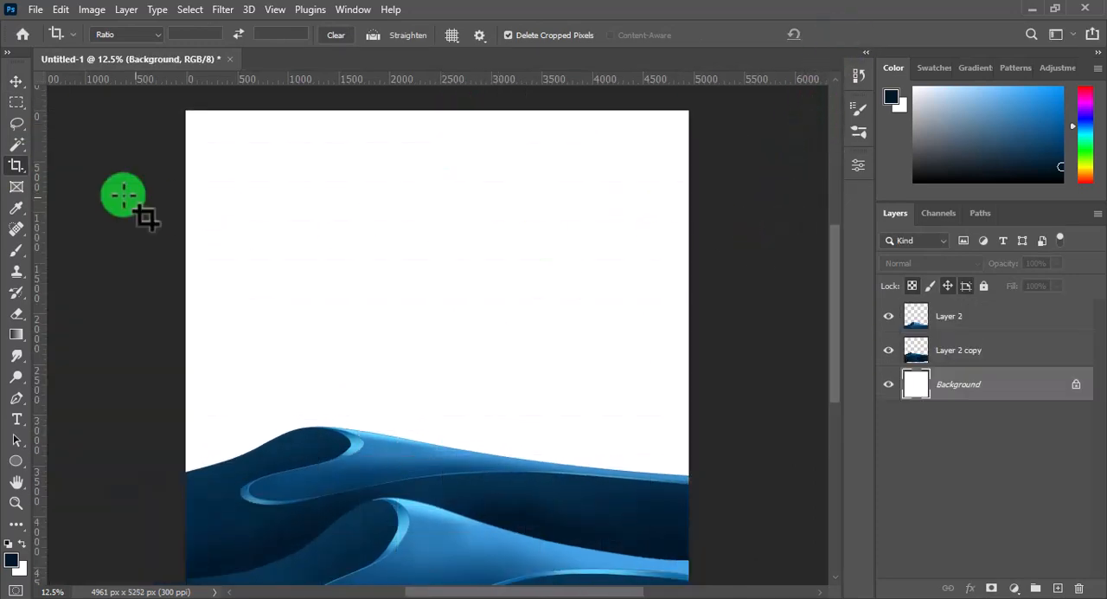
Add a new layer directly above the Background and marquee-select the full-width sky area down into the rear wave
click(1064, 588)
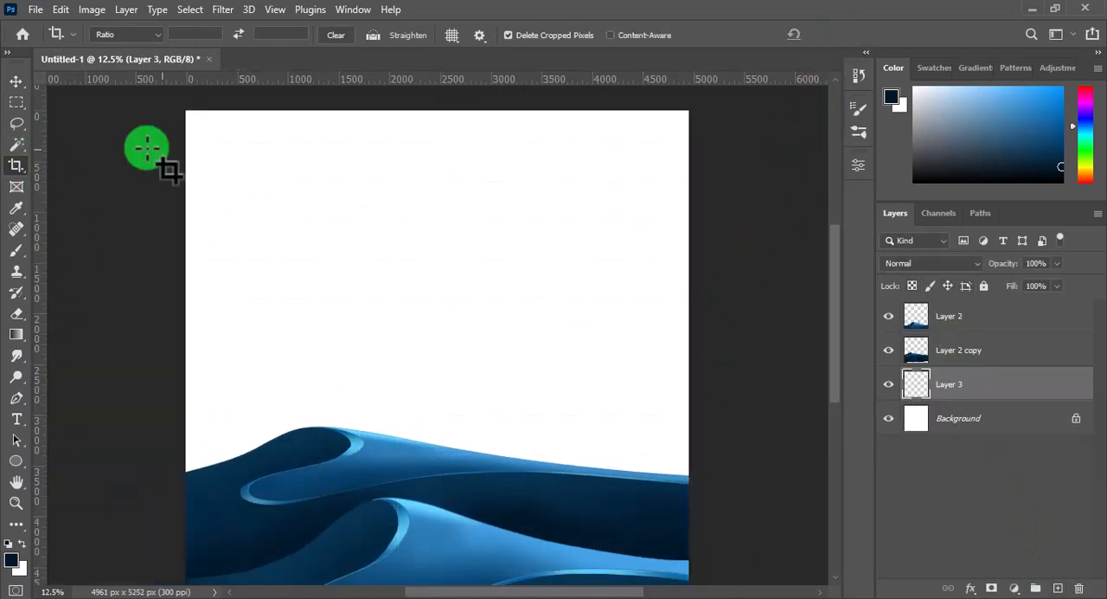
key(m)
drag(181, 107, 690, 511)
Edit the gradient's colour stops to run from dark blue #092a6d to a bright sky blue at 94% location
click(17, 335)
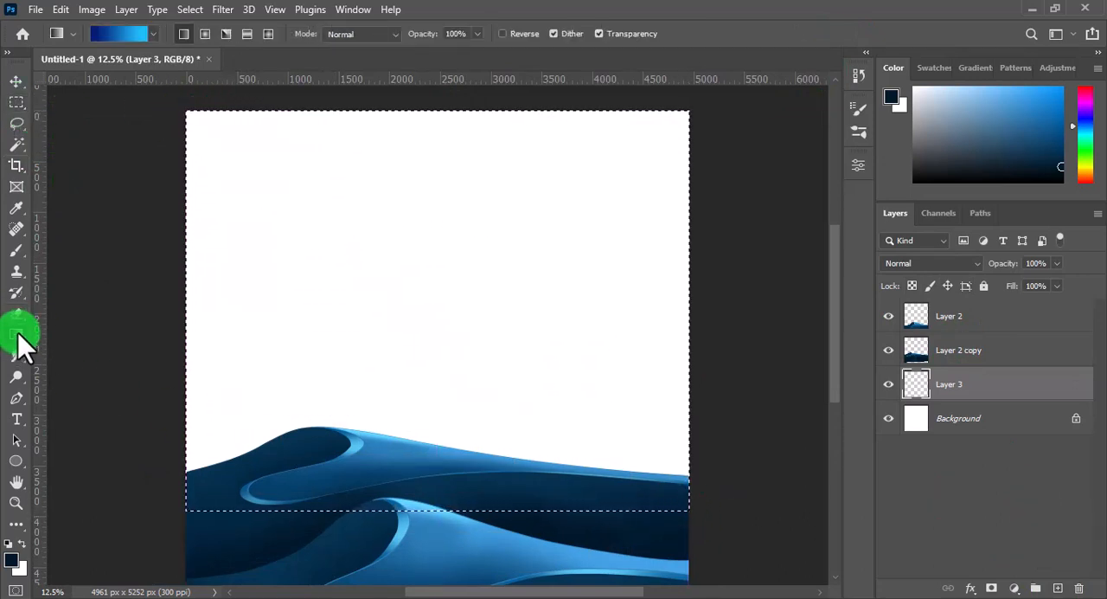
click(111, 35)
click(552, 347)
click(612, 416)
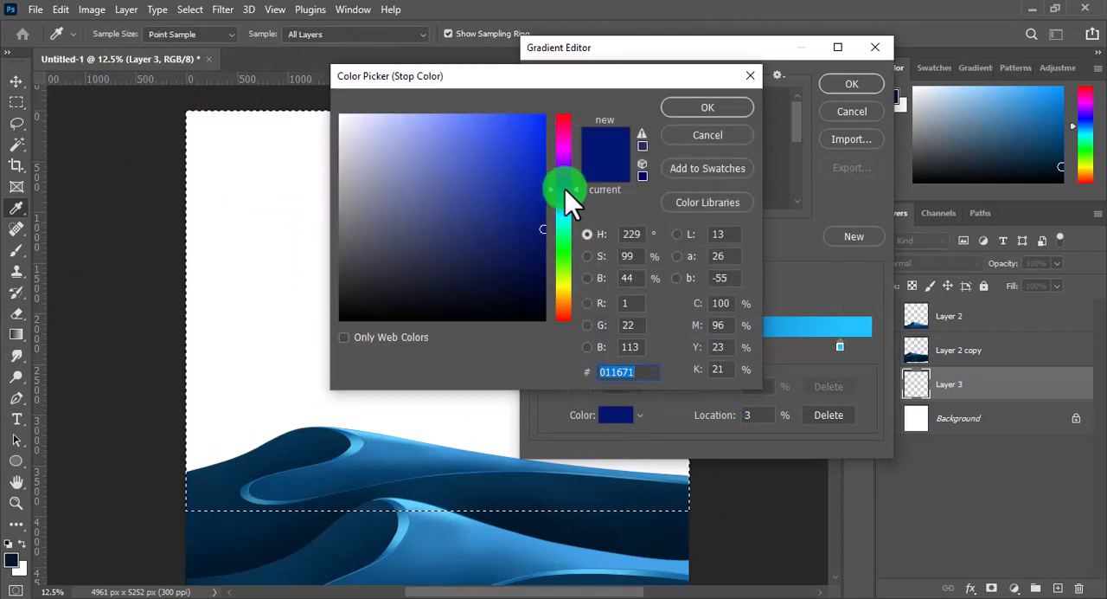
mouse_move(565, 189)
mouse_down()
mouse_move(543, 231)
mouse_move(534, 224)
mouse_up()
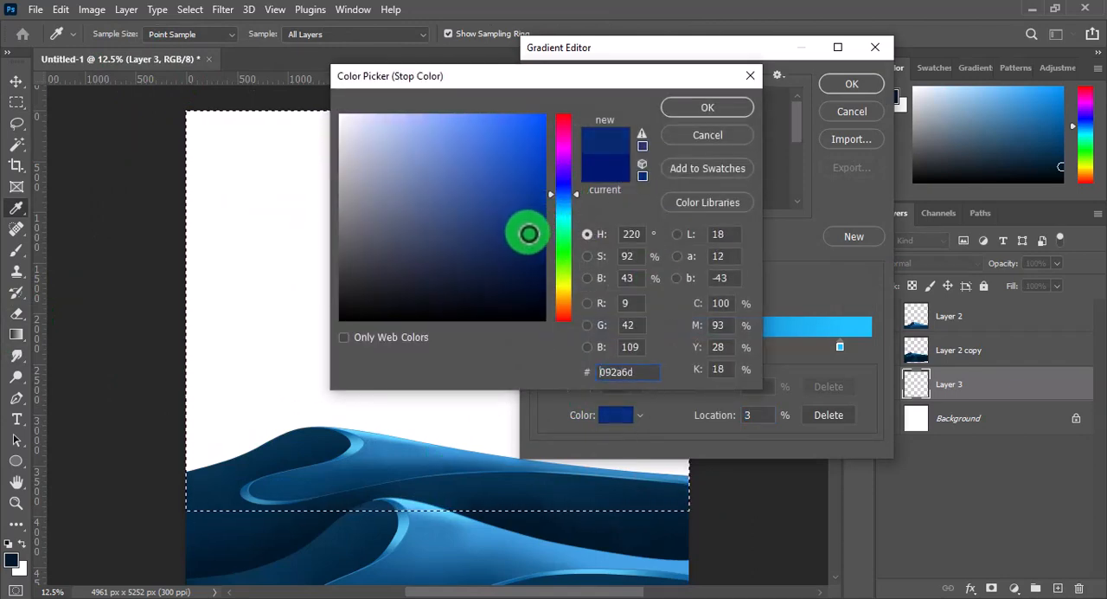
click(702, 107)
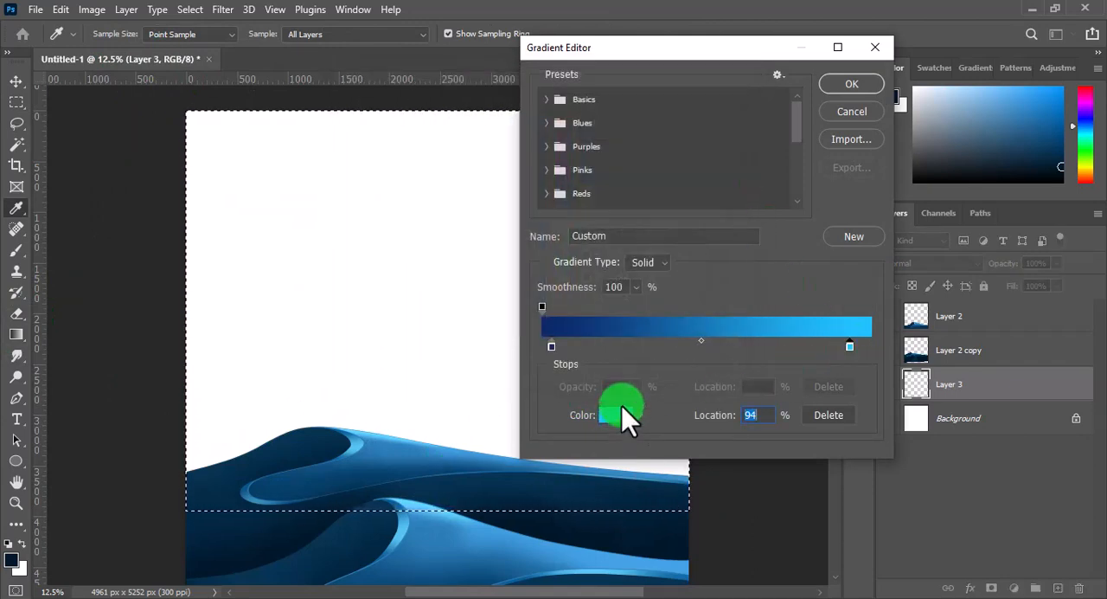
click(622, 406)
click(539, 138)
click(718, 108)
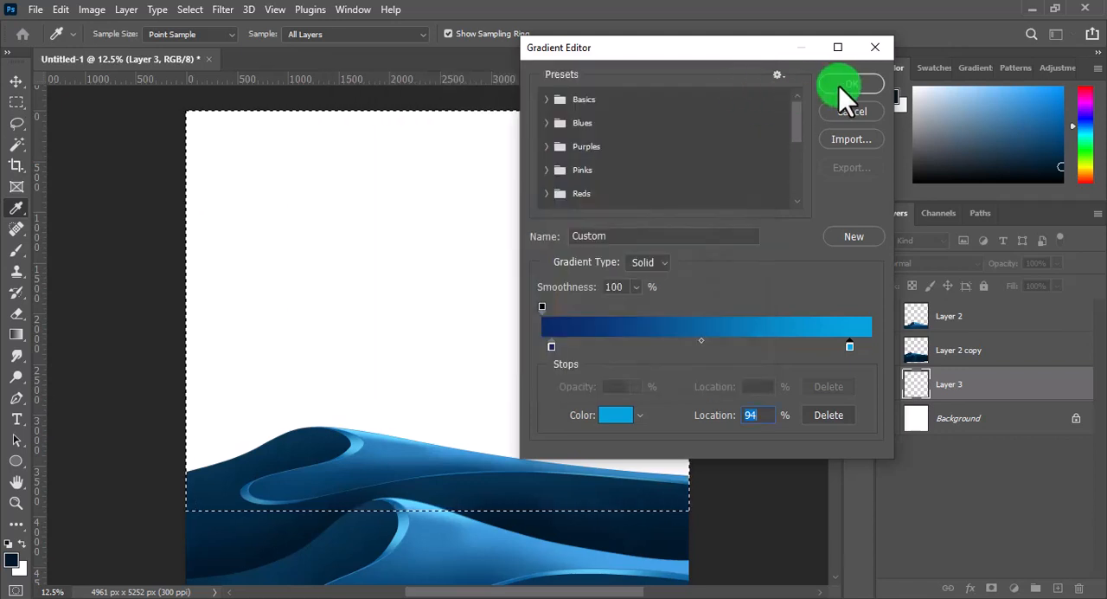
click(843, 87)
Try vertical linear gradients and radial gradients starting near the sky's upper-left corner within the selection
drag(427, 538, 426, 546)
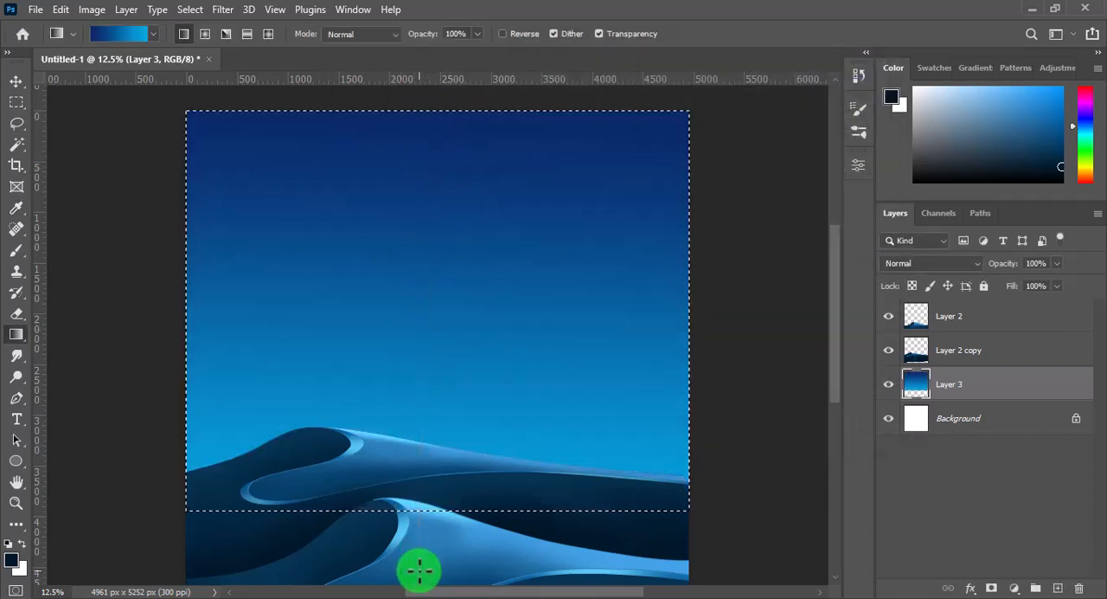
drag(439, 235, 423, 531)
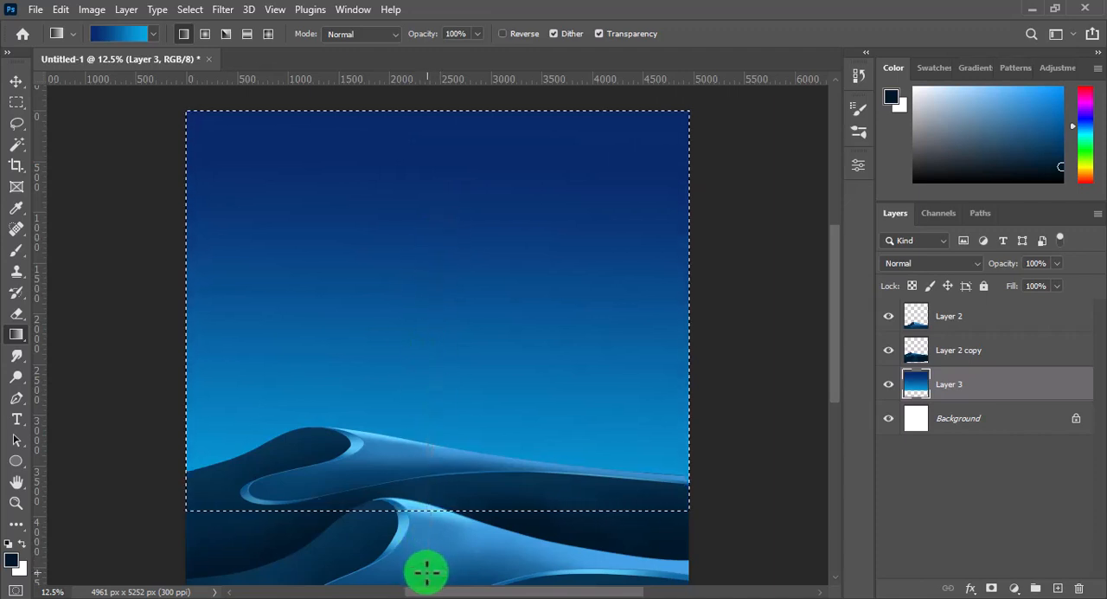
drag(426, 571, 423, 576)
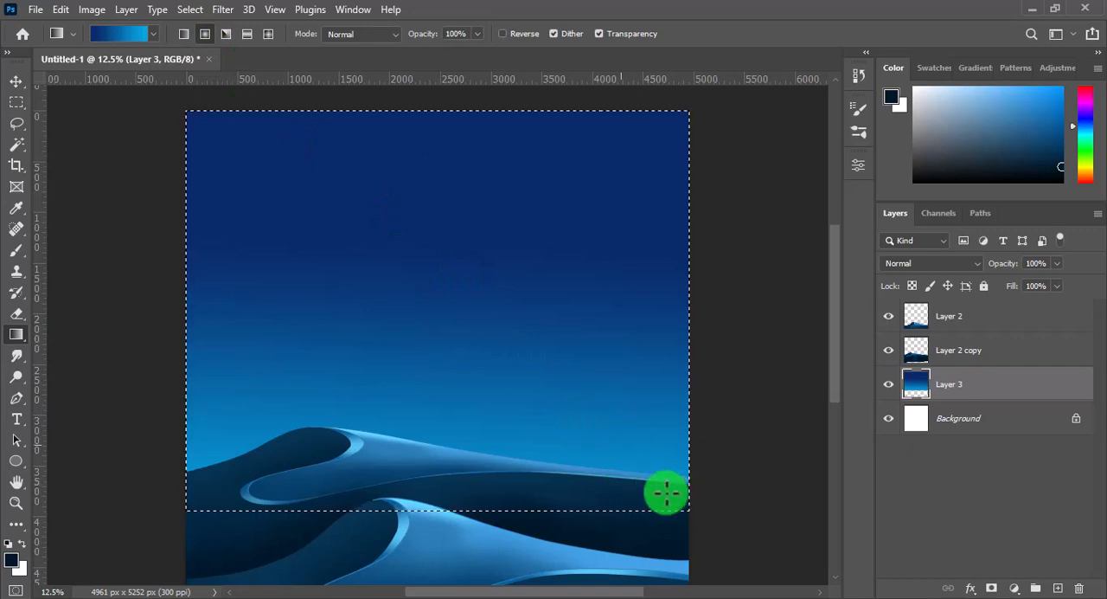
mouse_move(663, 489)
mouse_down()
mouse_move(314, 158)
mouse_move(297, 155)
mouse_move(608, 460)
mouse_move(661, 488)
mouse_up()
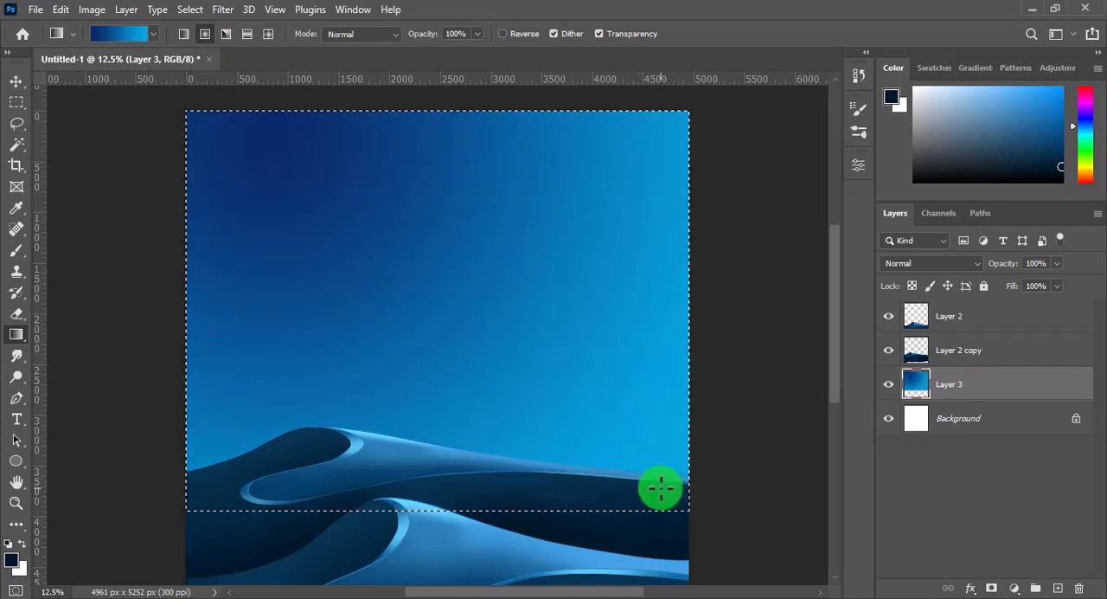
drag(304, 160, 684, 508)
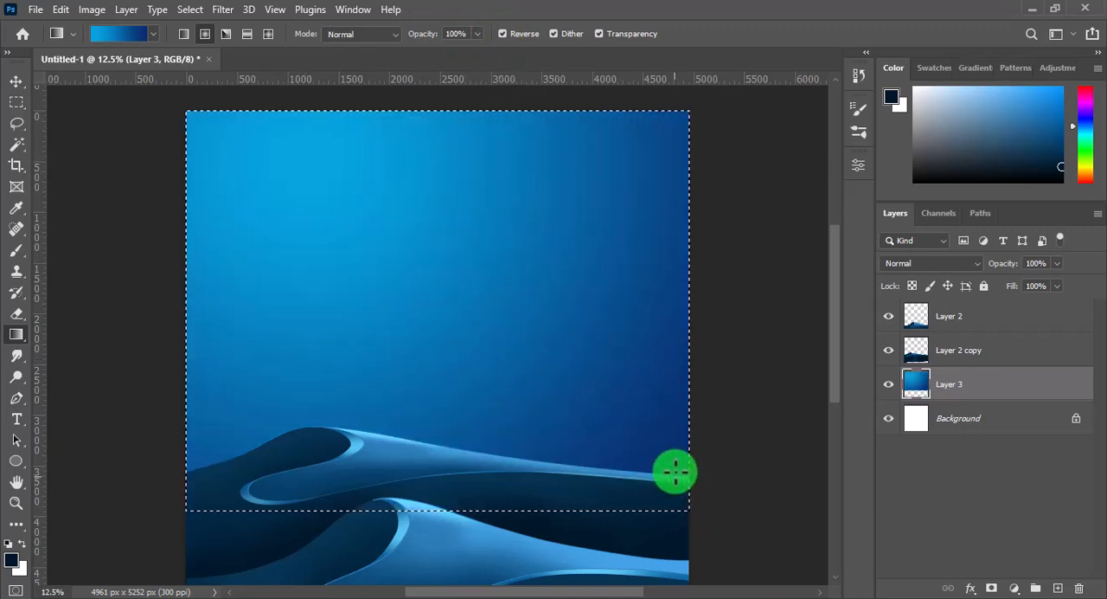
Fill the sky with a reversed radial gradient, bright near the lower-right horizon and dark blue toward the upper left, and deselect
drag(676, 468, 328, 195)
drag(264, 153, 267, 155)
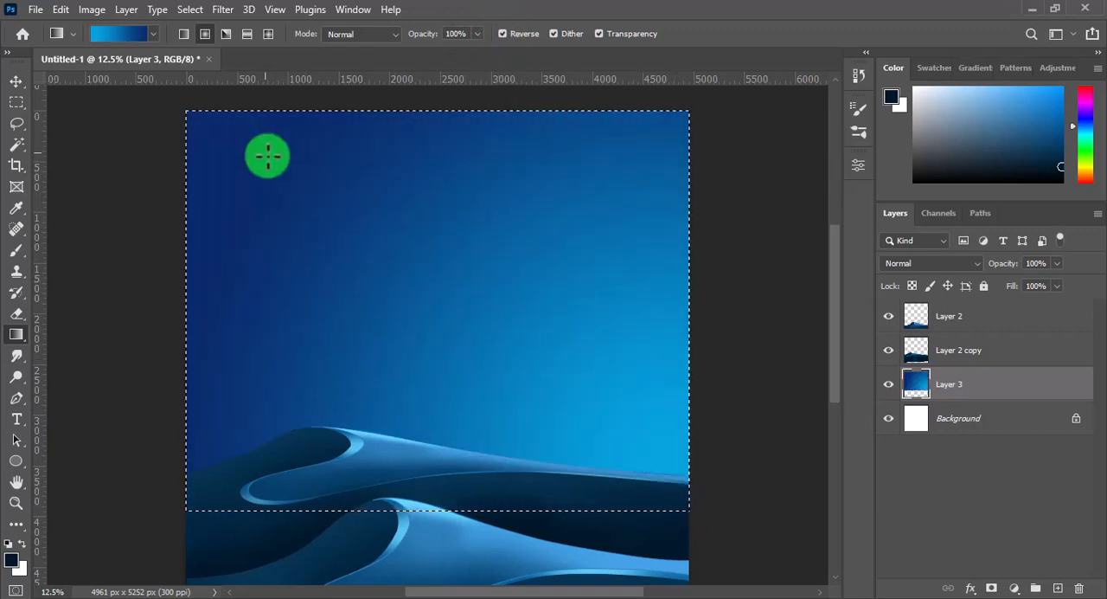
drag(633, 462, 355, 156)
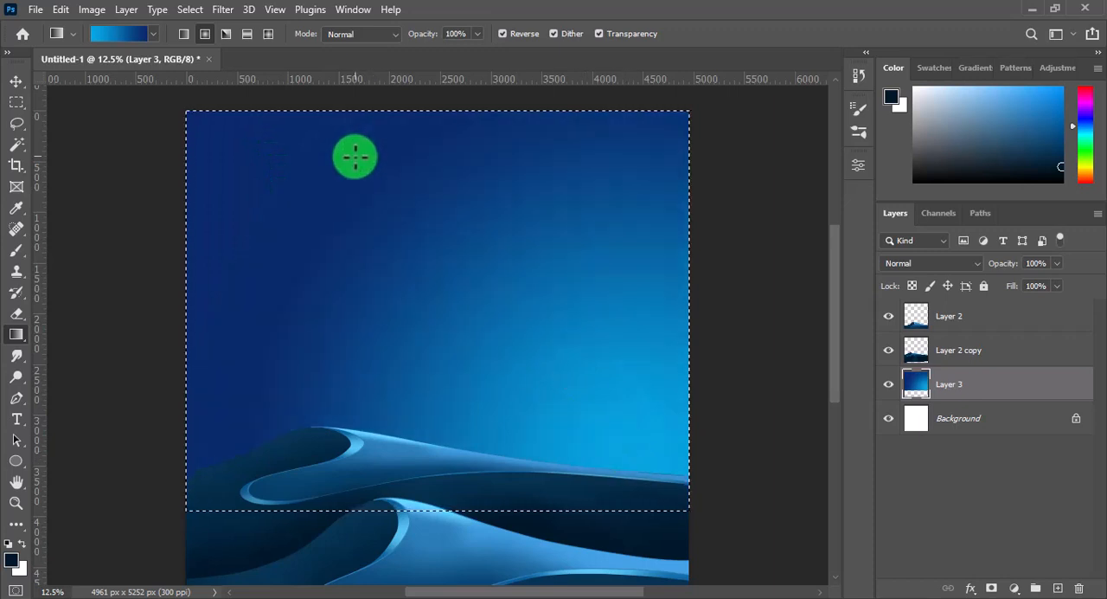
drag(632, 339, 222, 146)
drag(701, 439, 276, 174)
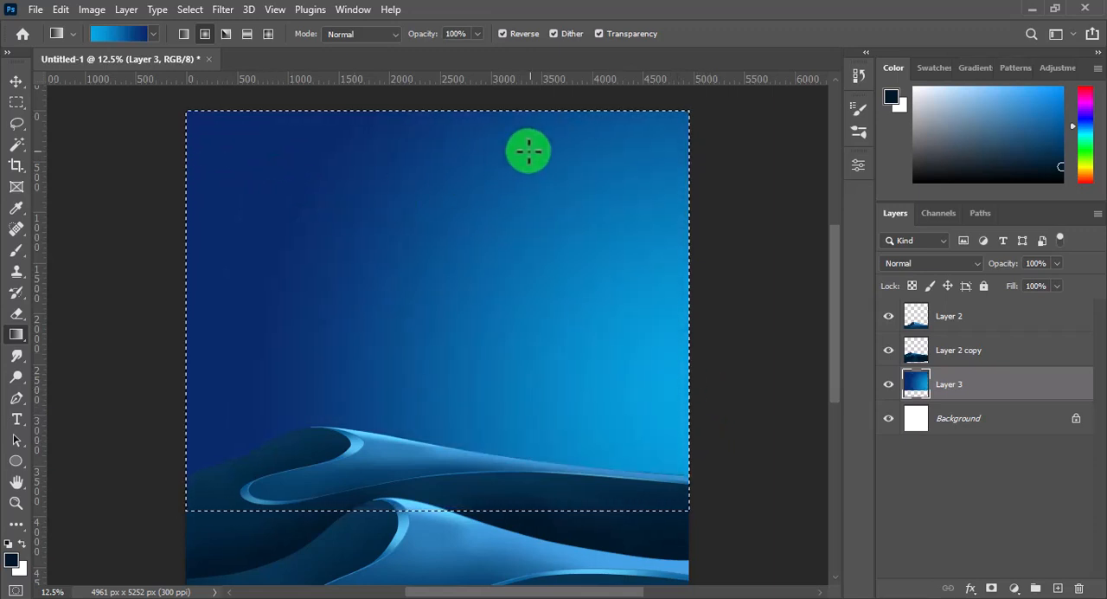
key(ctrl+d)
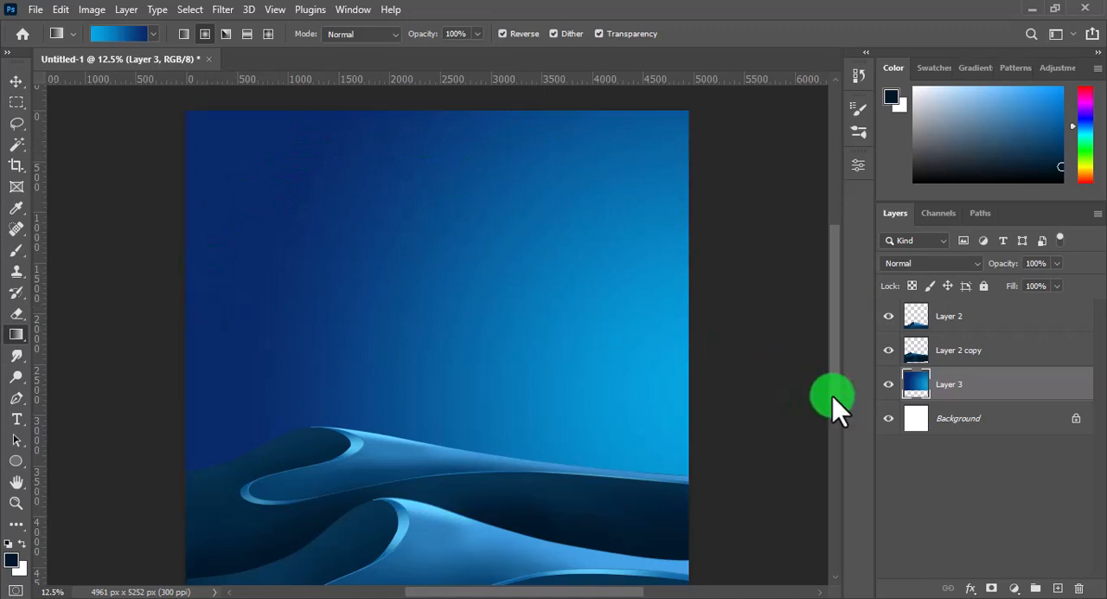
Add a new layer above all waves and draw a solid white #ffffff circle in the right part of the sky
click(960, 317)
click(1057, 589)
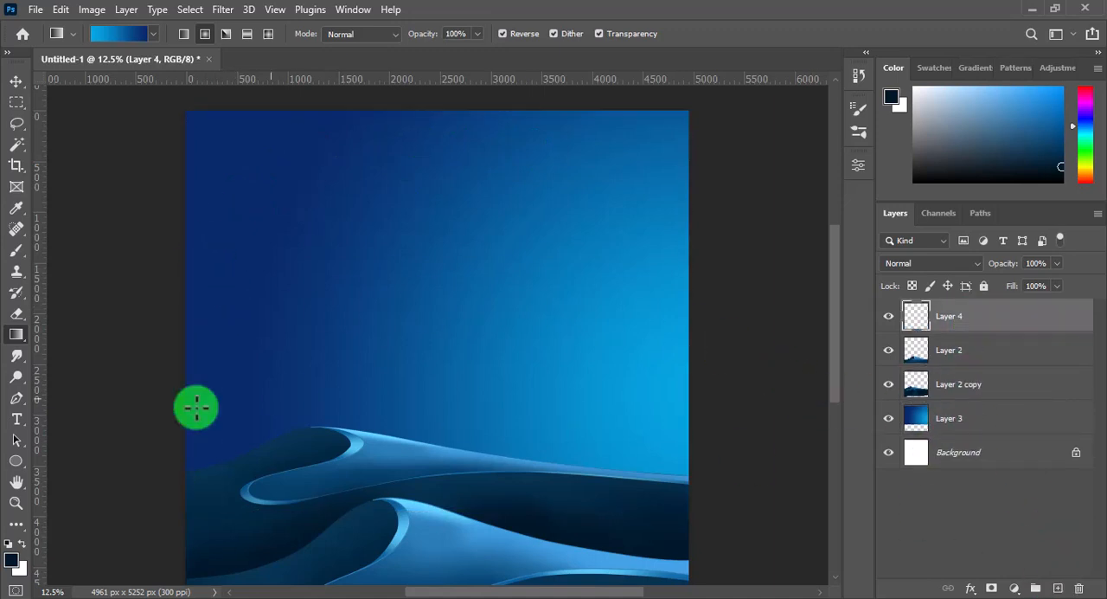
click(22, 544)
click(12, 559)
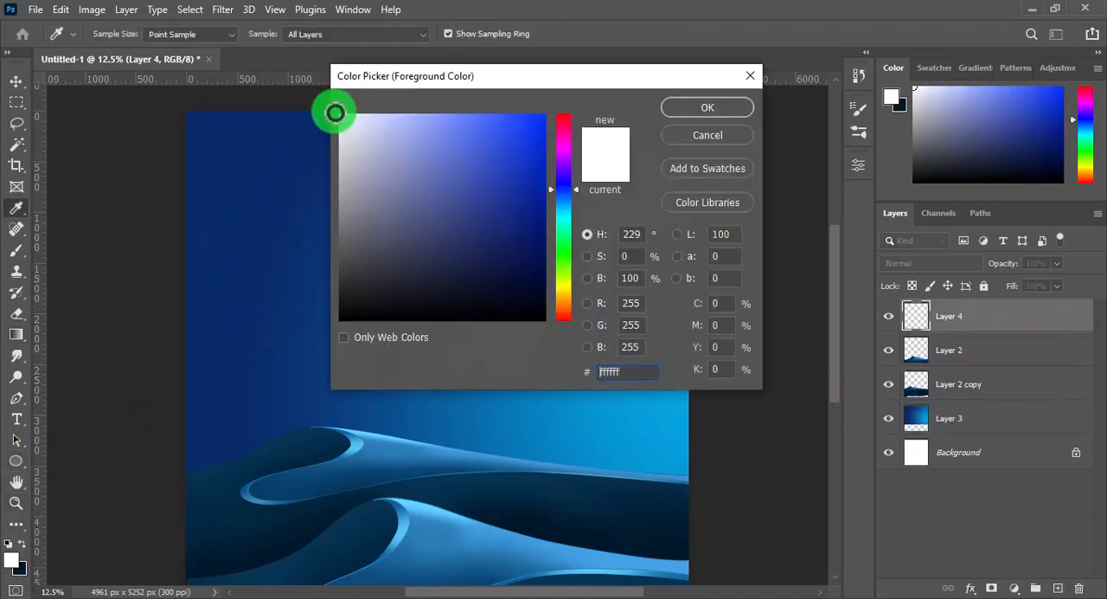
click(707, 108)
key(m)
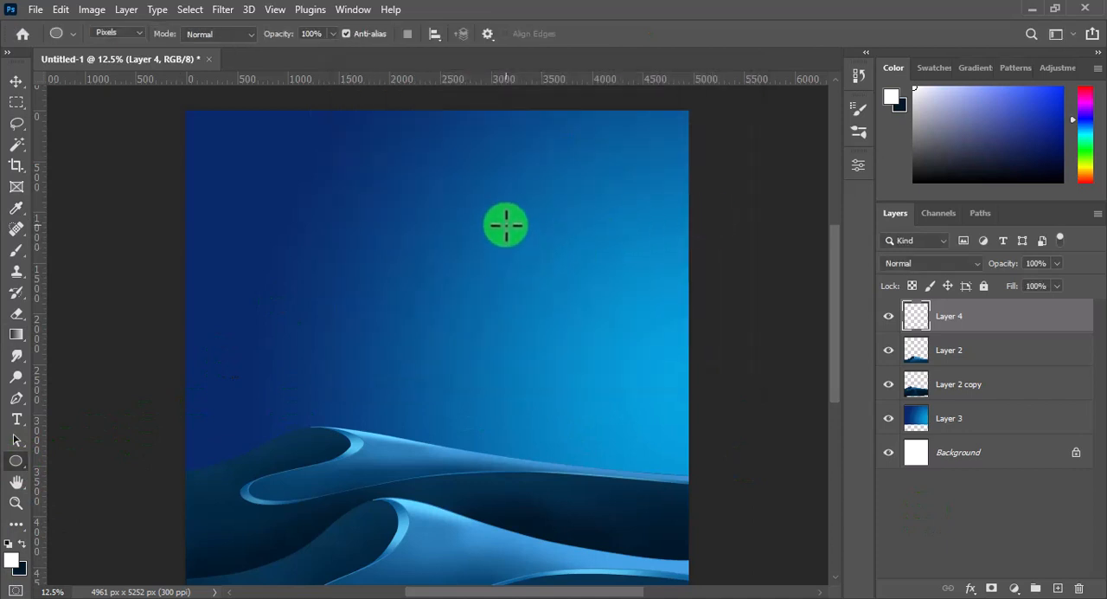
drag(504, 225, 631, 387)
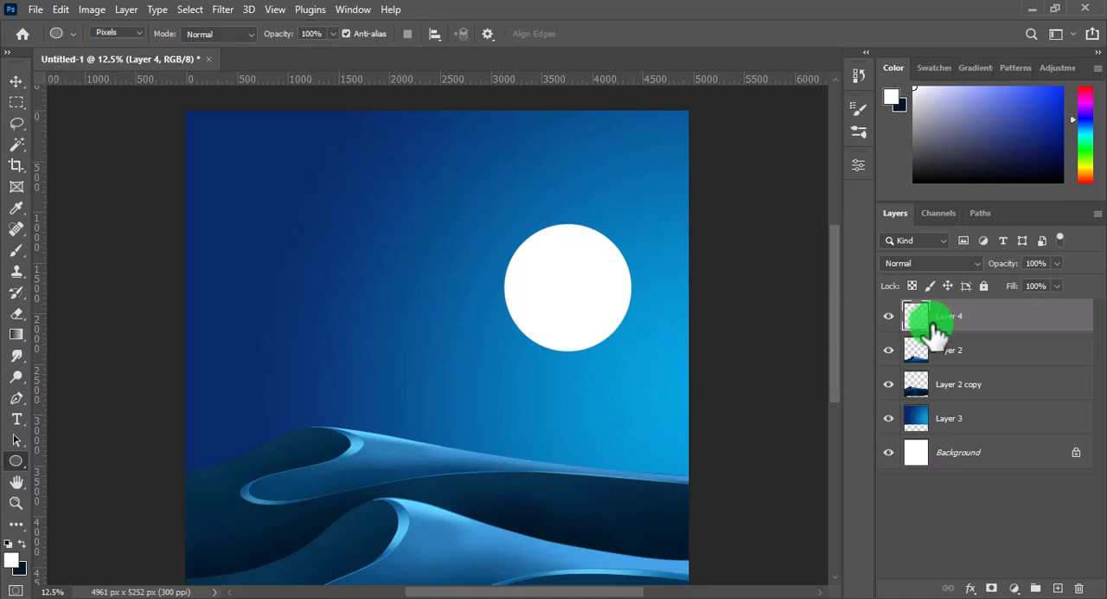
Apply a Gaussian Blur of 184.9 pixels to the white circle and set its layer opacity to 76%
click(222, 9)
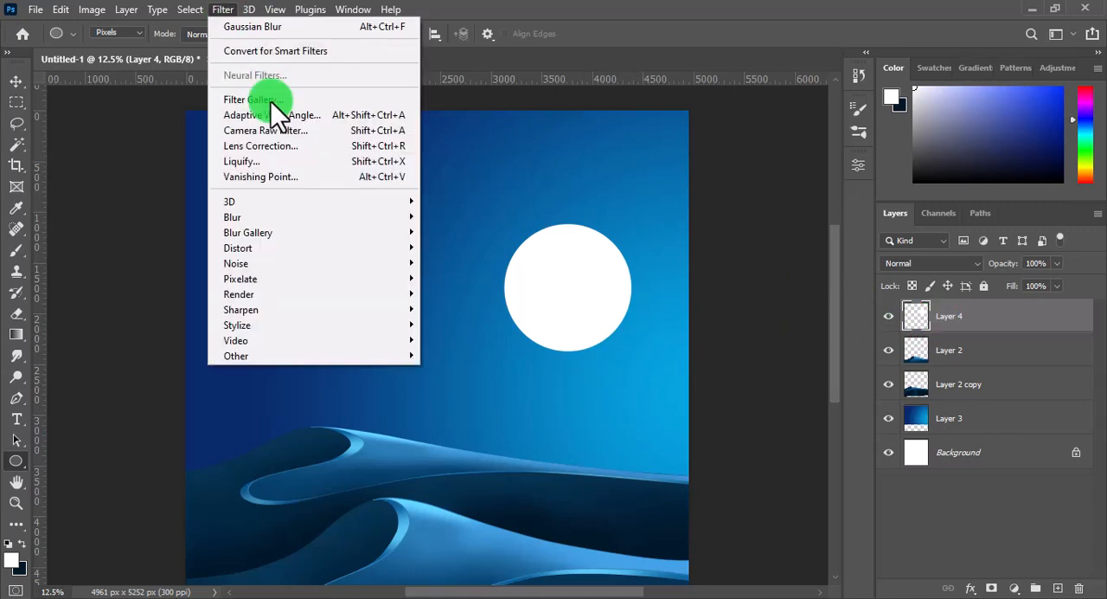
mouse_move(331, 216)
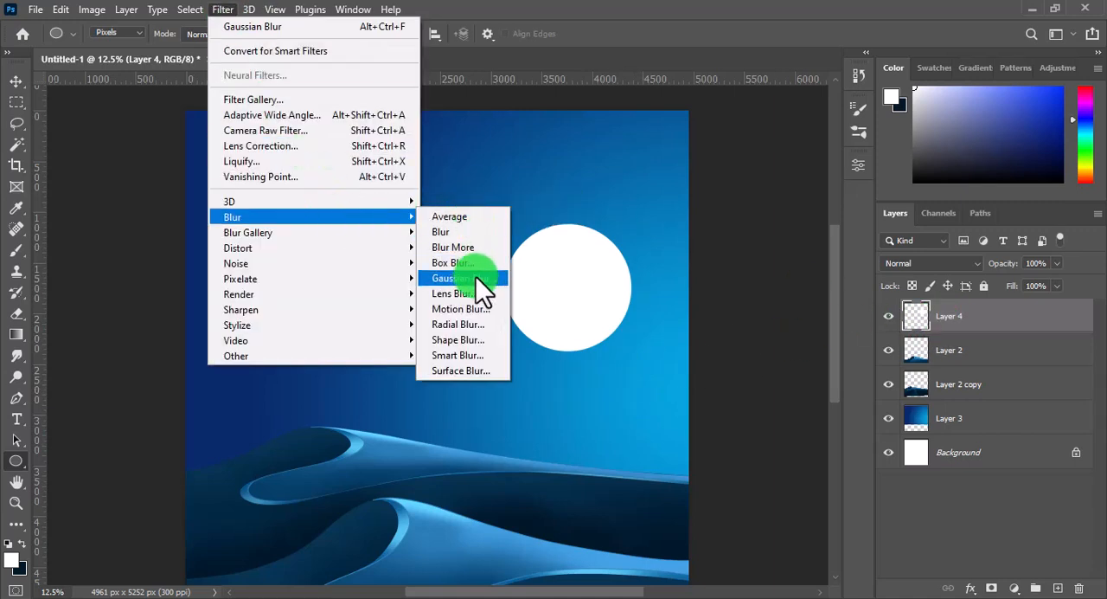
click(480, 278)
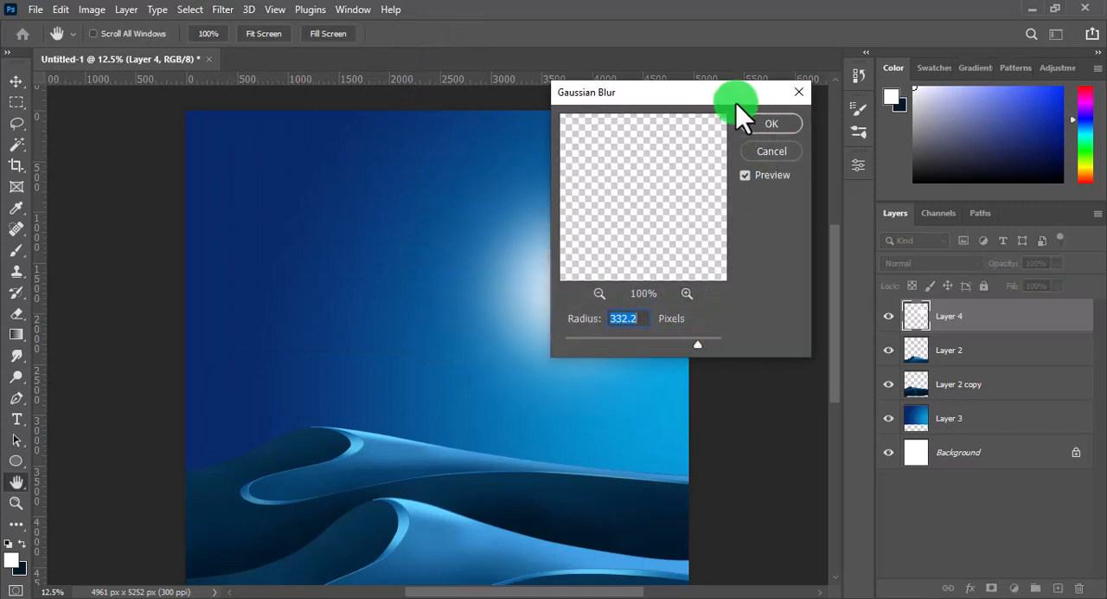
drag(736, 103, 915, 90)
drag(873, 335, 870, 337)
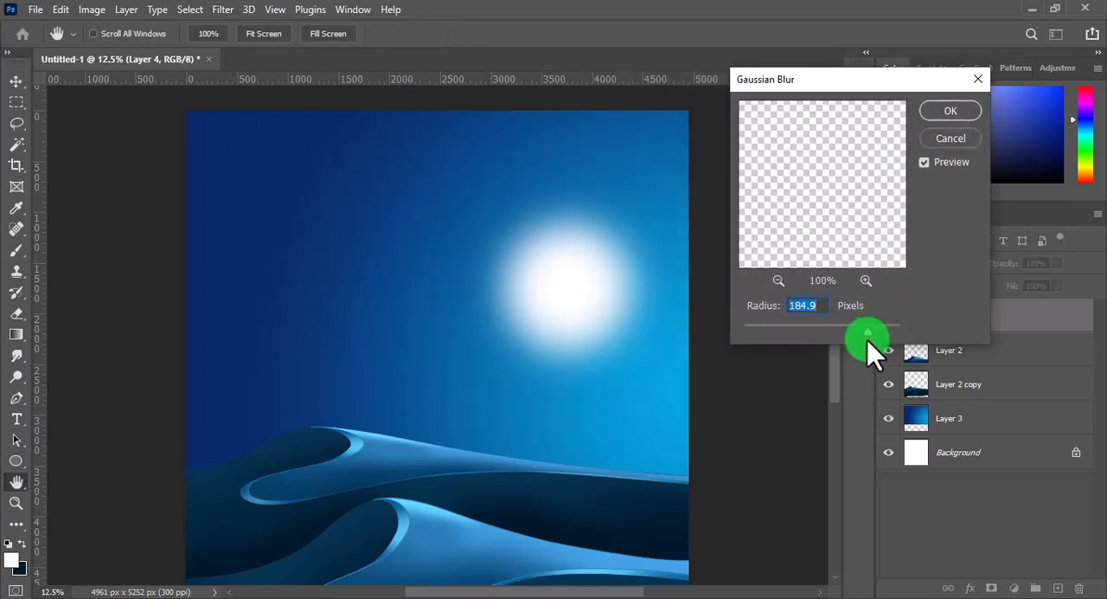
click(944, 116)
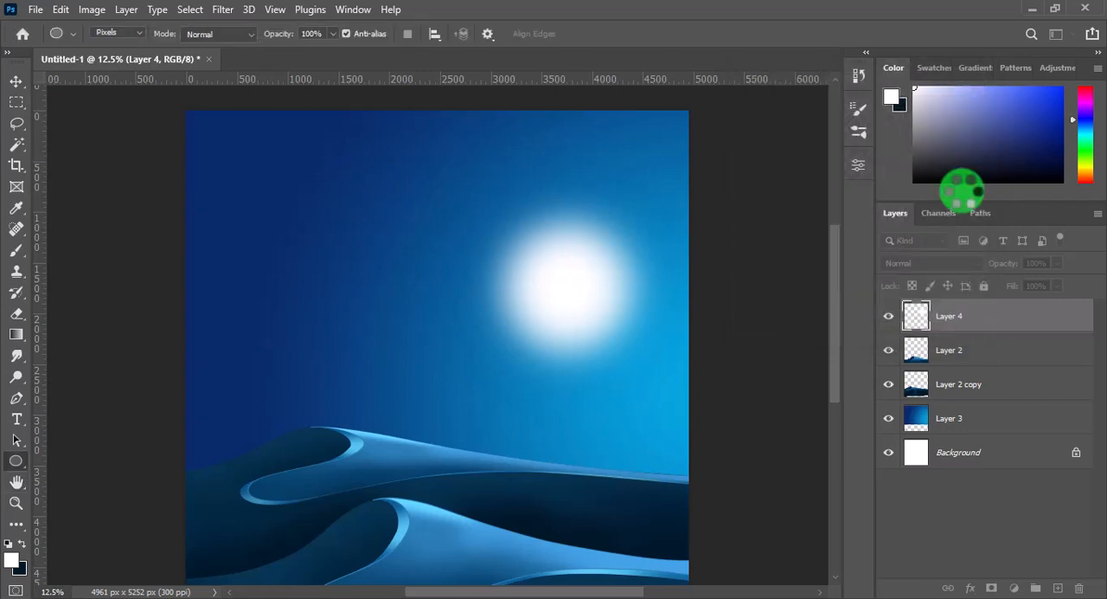
mouse_move(999, 270)
mouse_down()
mouse_move(1010, 272)
mouse_move(1001, 267)
mouse_up()
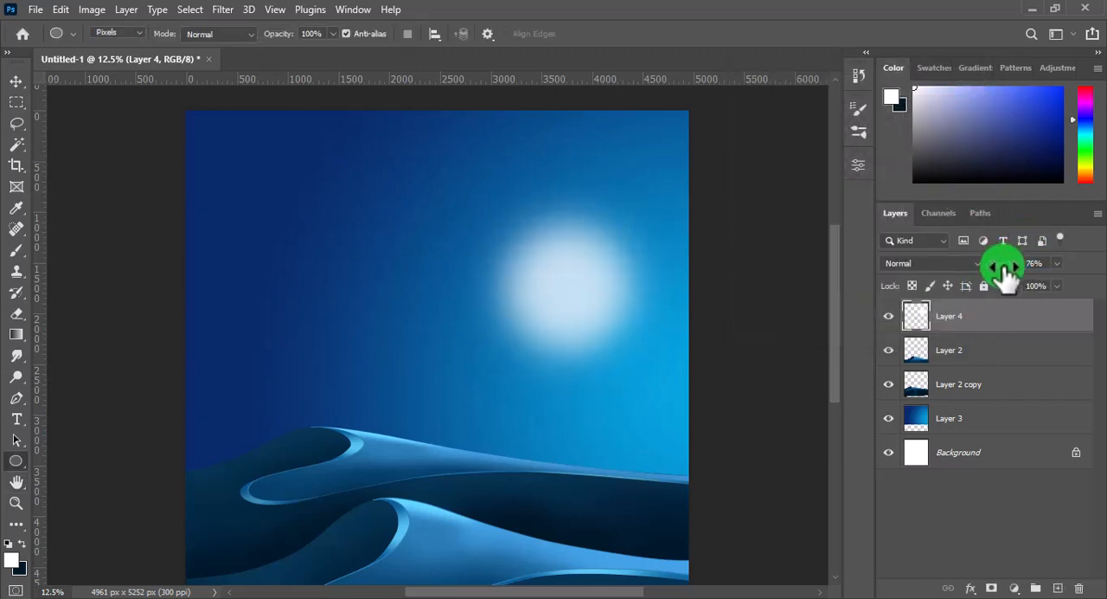
Draw a smaller white circle on a new layer beneath the blurred glow and centre it inside the glow
click(972, 351)
click(1058, 588)
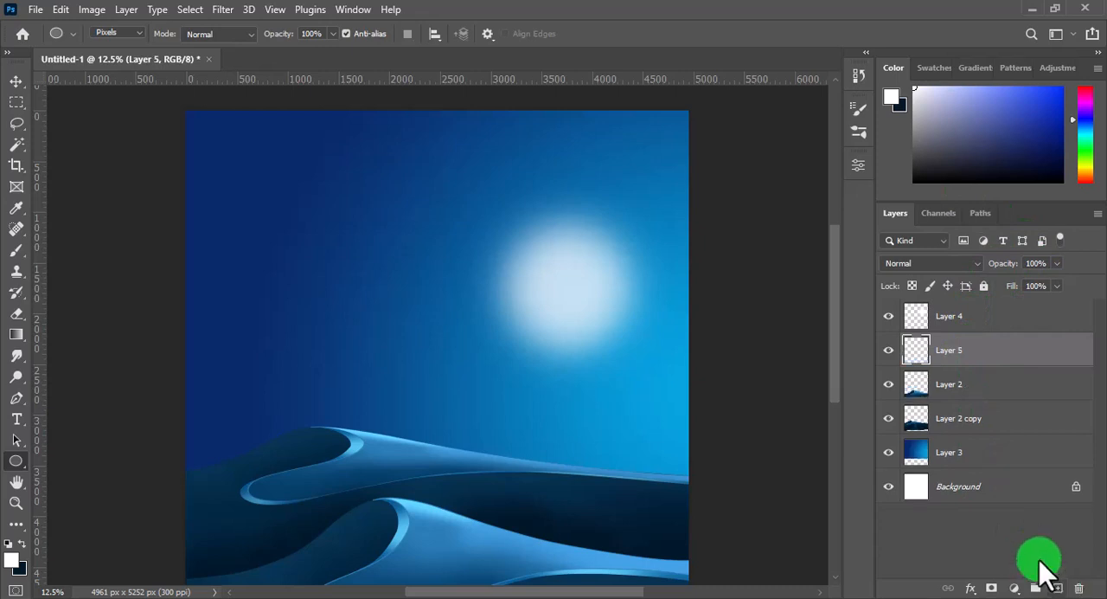
mouse_move(401, 236)
mouse_down()
mouse_move(489, 343)
mouse_move(473, 343)
mouse_up()
key(v)
mouse_move(448, 276)
mouse_down()
mouse_move(579, 299)
mouse_move(548, 290)
mouse_up()
click(936, 318)
click(944, 350)
click(889, 350)
click(888, 351)
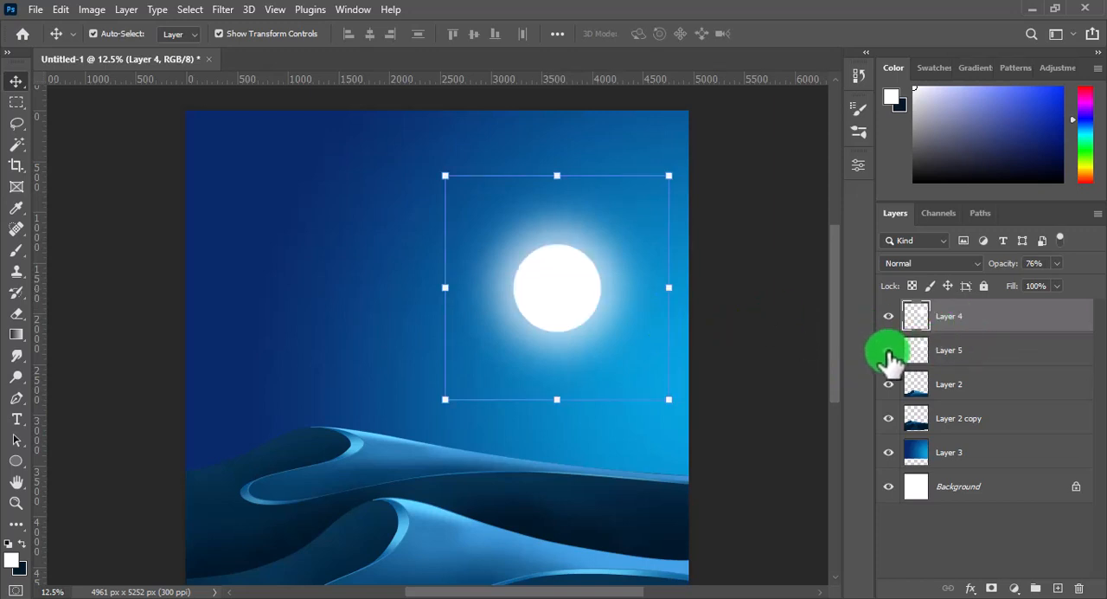
Set the glow layer's opacity to 100% and scale the glow to 107.95% around the moon
click(960, 350)
click(952, 316)
drag(1001, 267, 1019, 268)
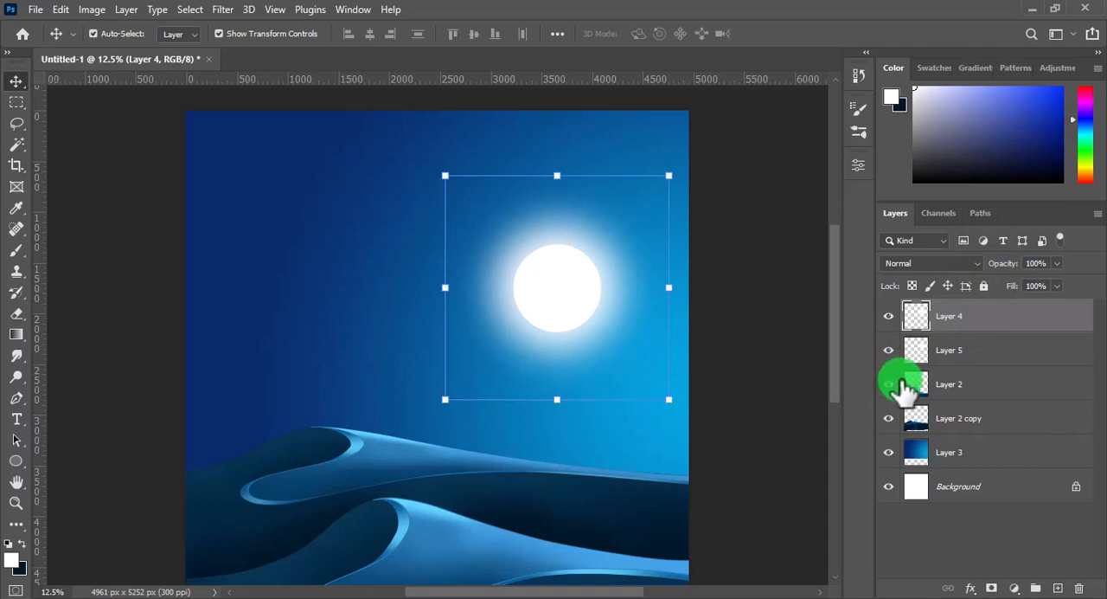
click(778, 309)
click(951, 317)
drag(668, 175, 692, 162)
drag(623, 282, 612, 291)
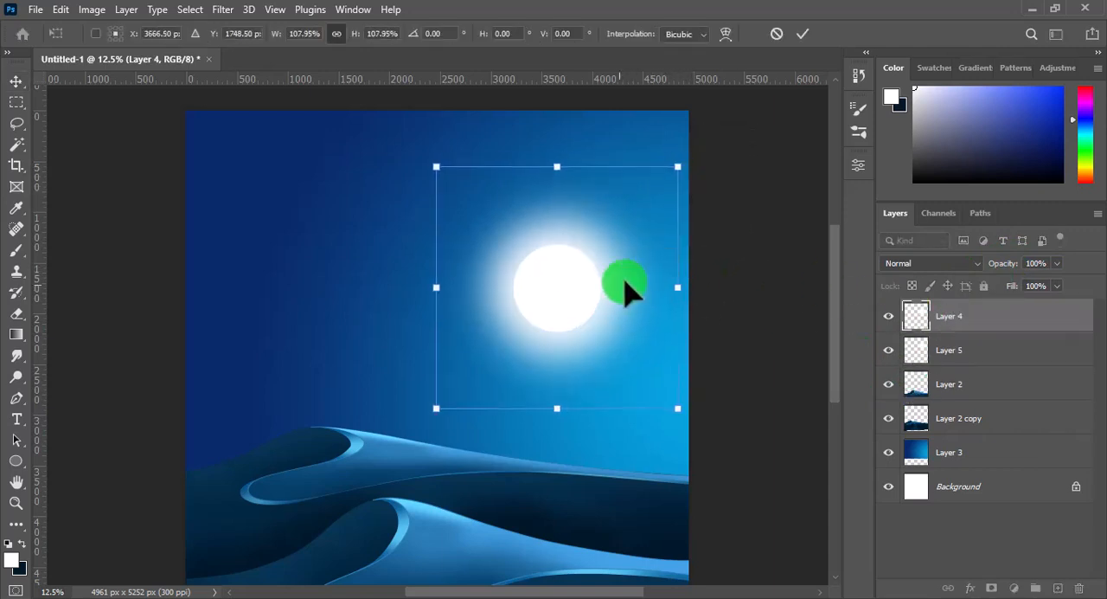
click(803, 34)
click(749, 420)
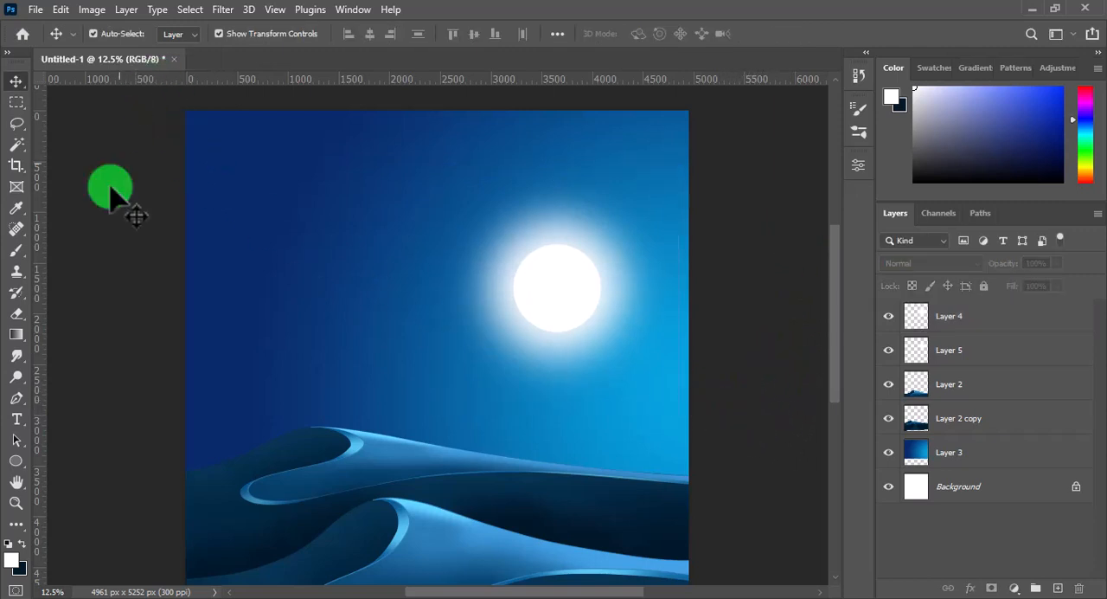
Choose the 55 px star-shaped brush from the Legacy Brushes and add a new layer on top for the stars
click(18, 248)
click(104, 39)
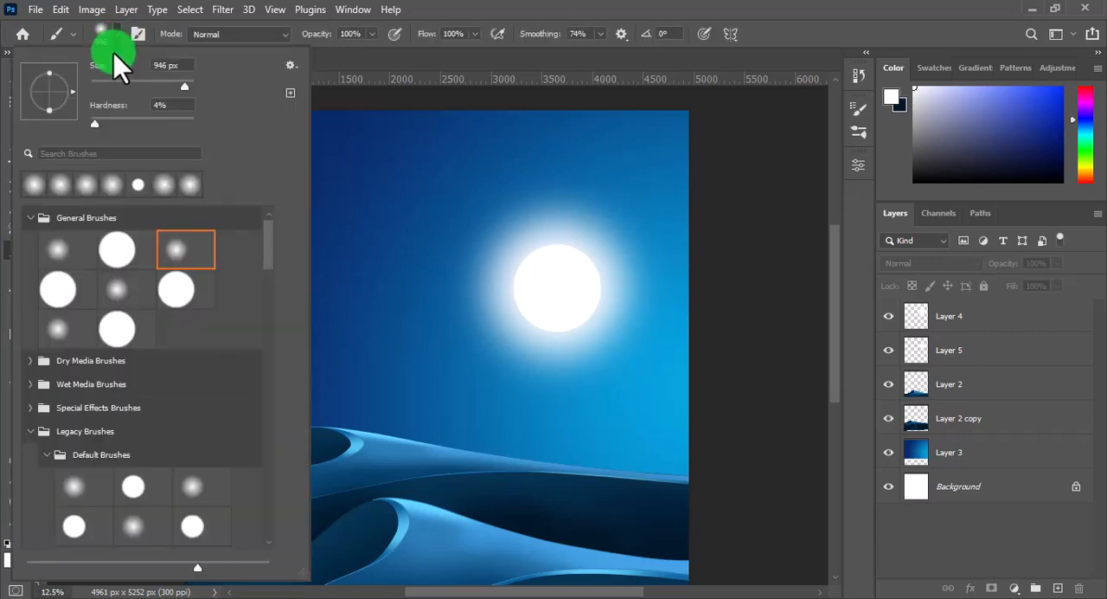
drag(267, 249, 264, 372)
click(189, 370)
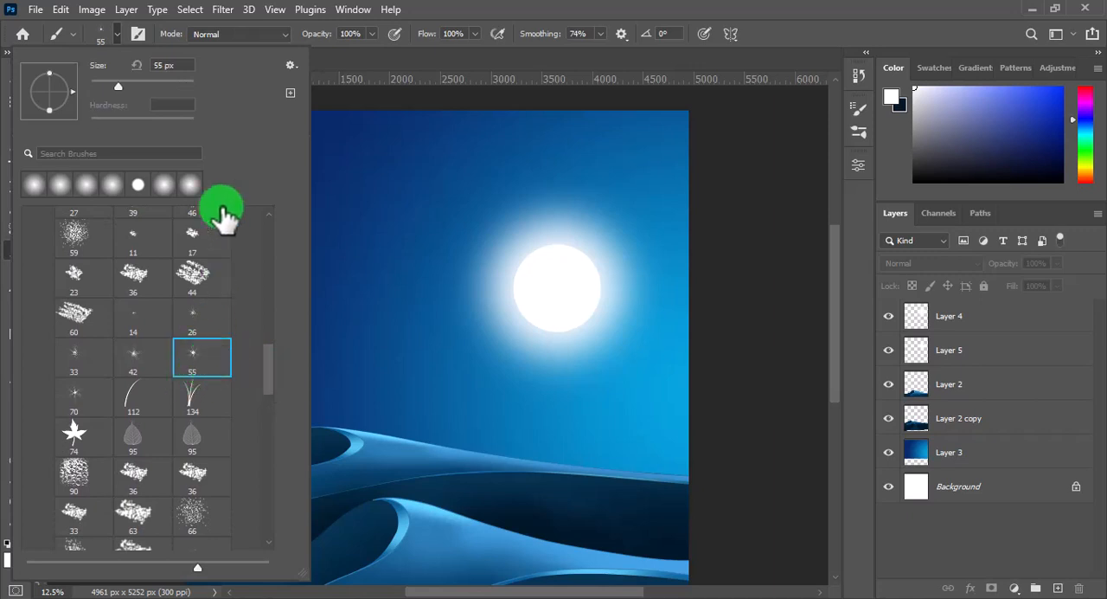
click(118, 37)
click(949, 316)
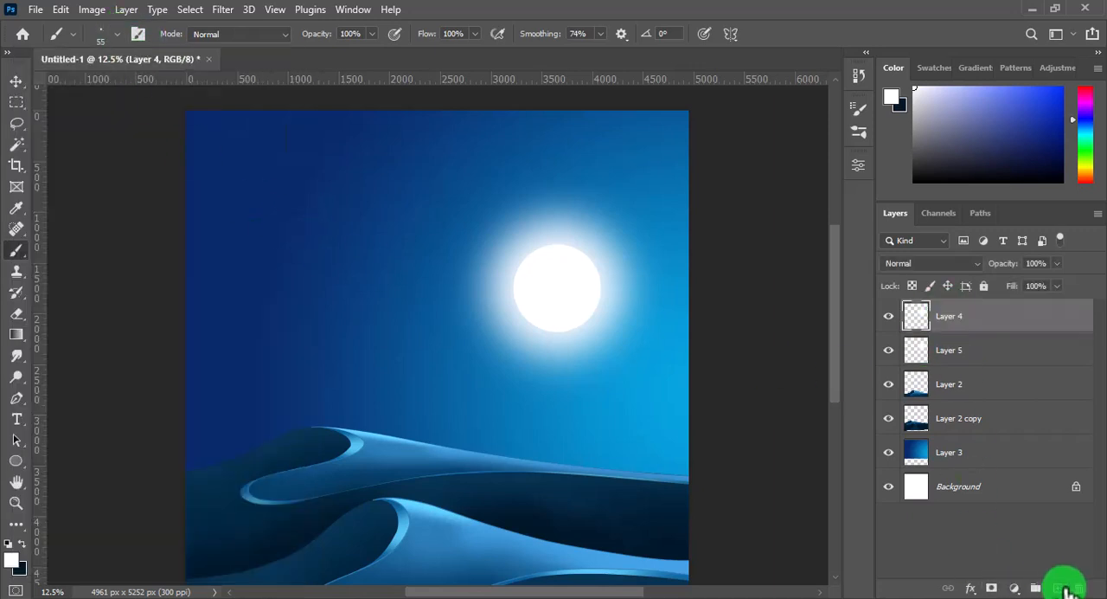
click(1057, 588)
Widen the spacing of the star brush tip and turn on Shape Dynamics with a size jitter of 56%
click(348, 192)
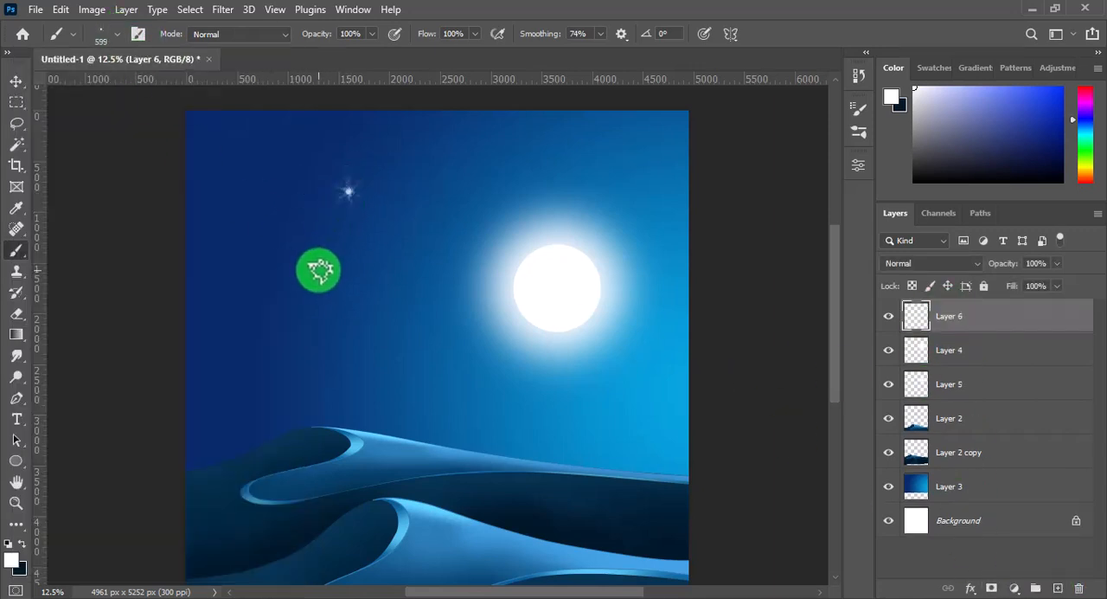
key(ctrl+z)
click(859, 109)
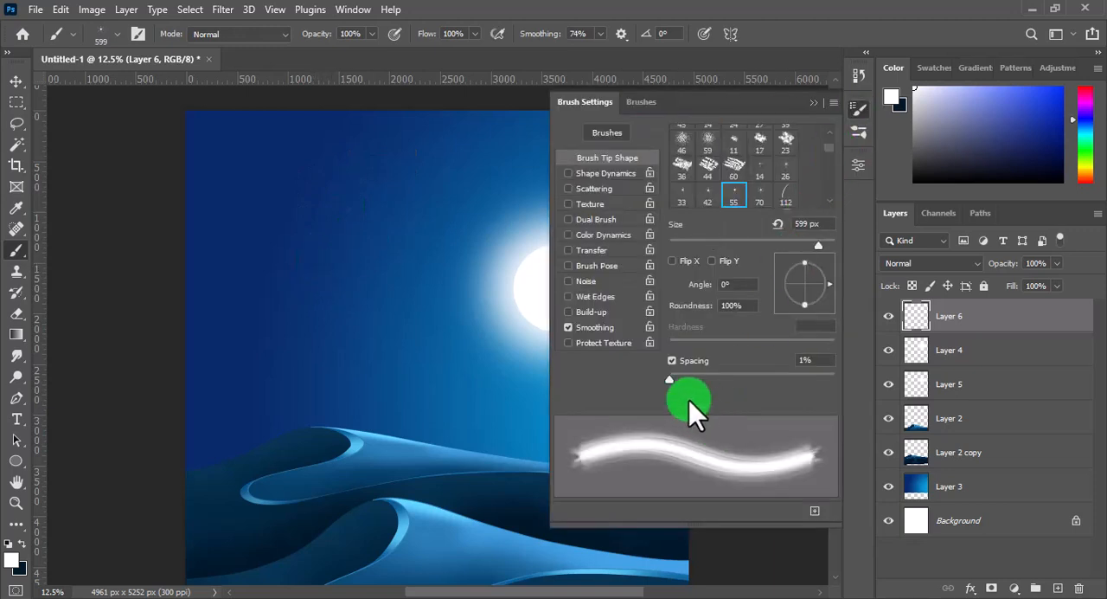
drag(690, 390, 782, 391)
click(621, 176)
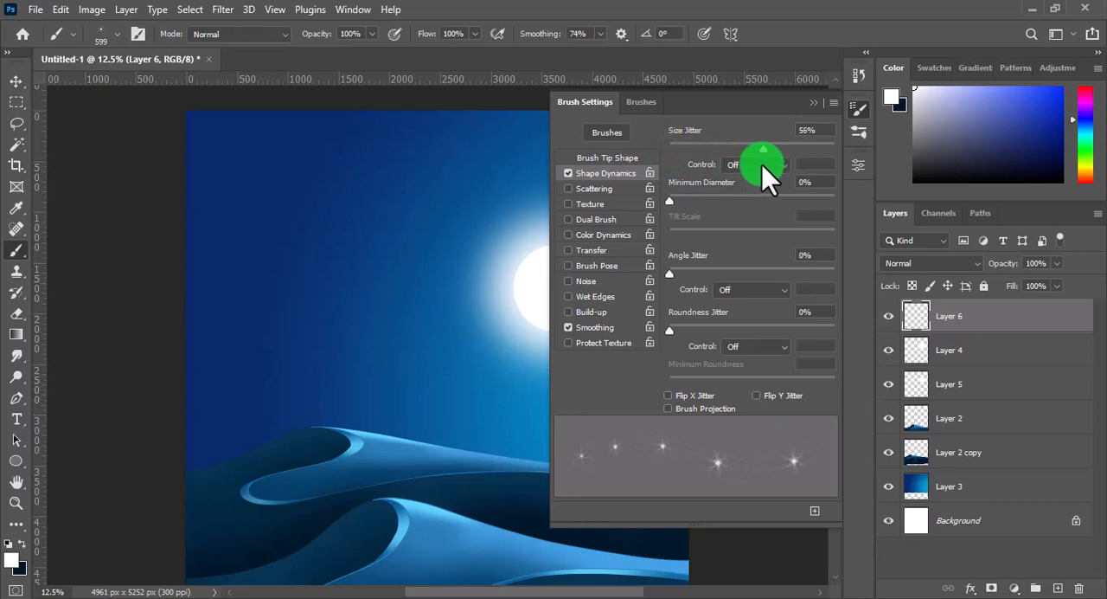
Turn on Scattering for the star brush, with scatter at 534% and a count of 2
click(617, 187)
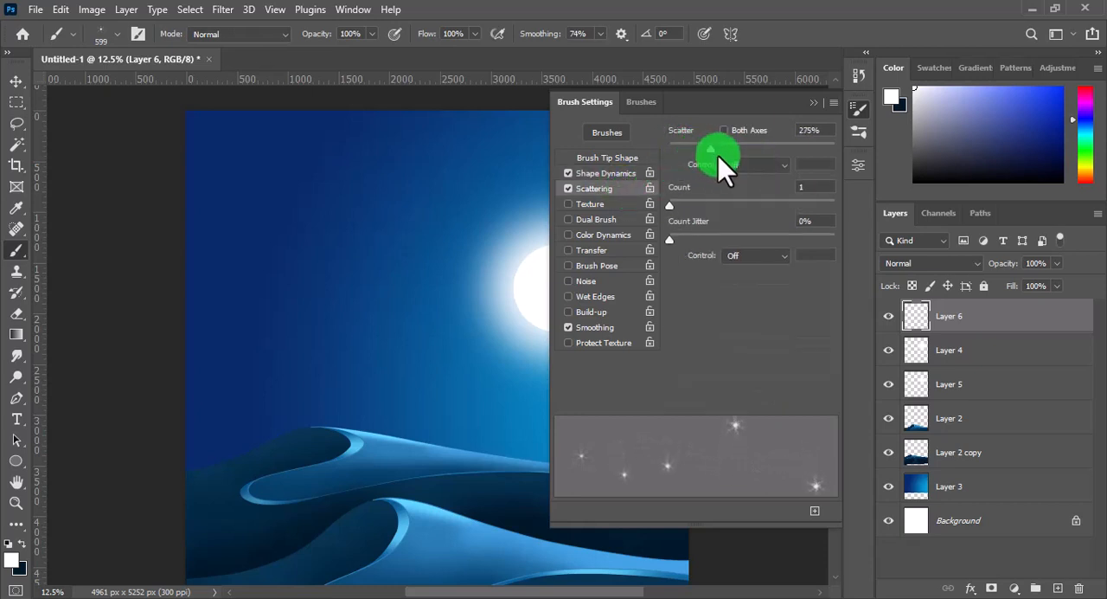
drag(718, 157, 731, 149)
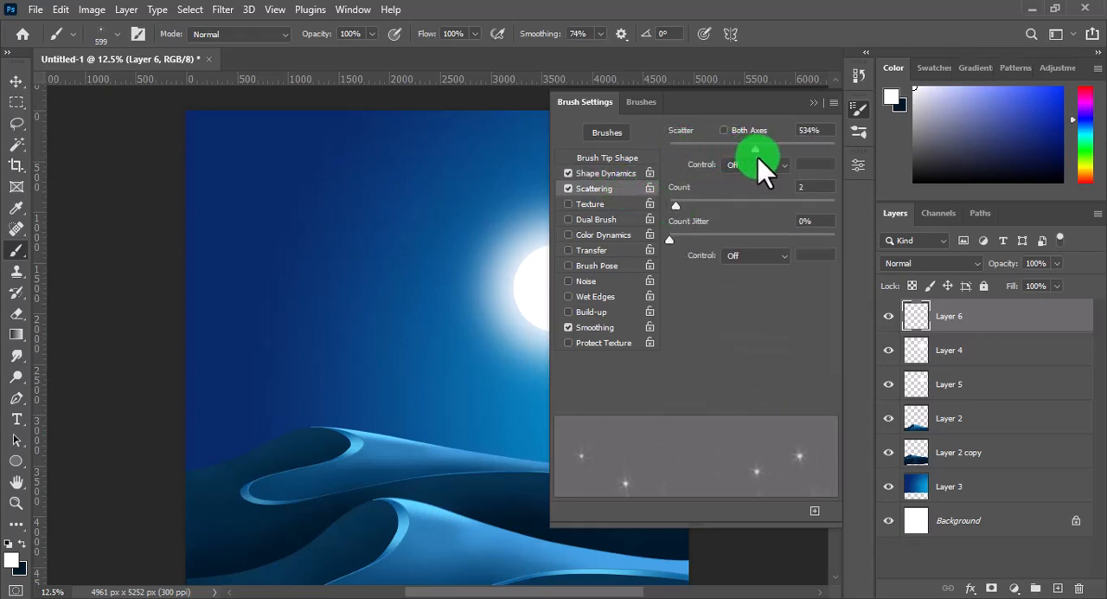
click(813, 102)
click(395, 175)
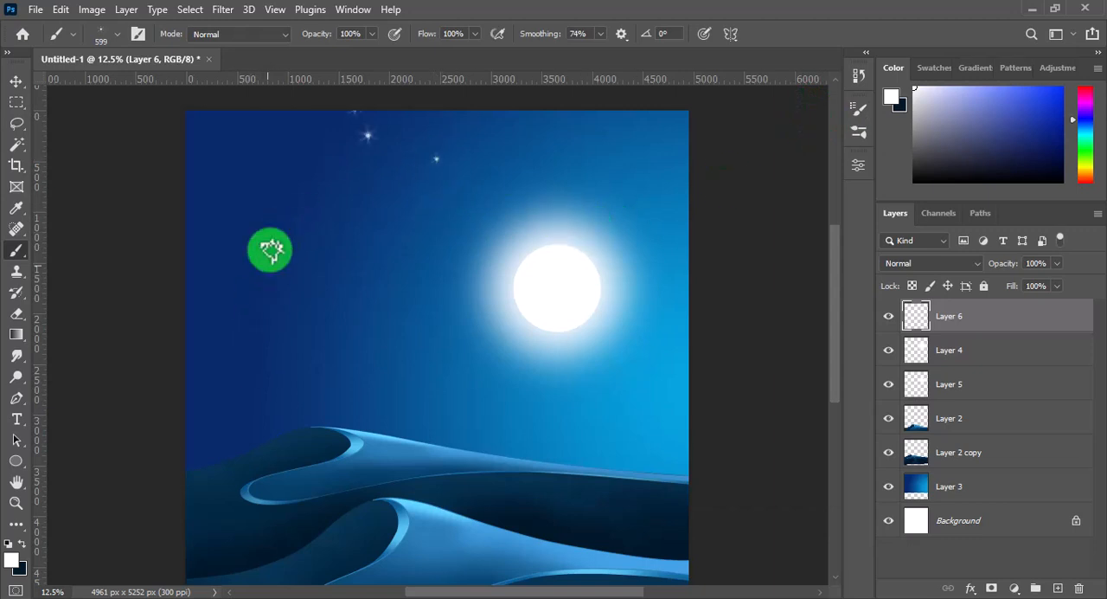
click(271, 197)
click(403, 188)
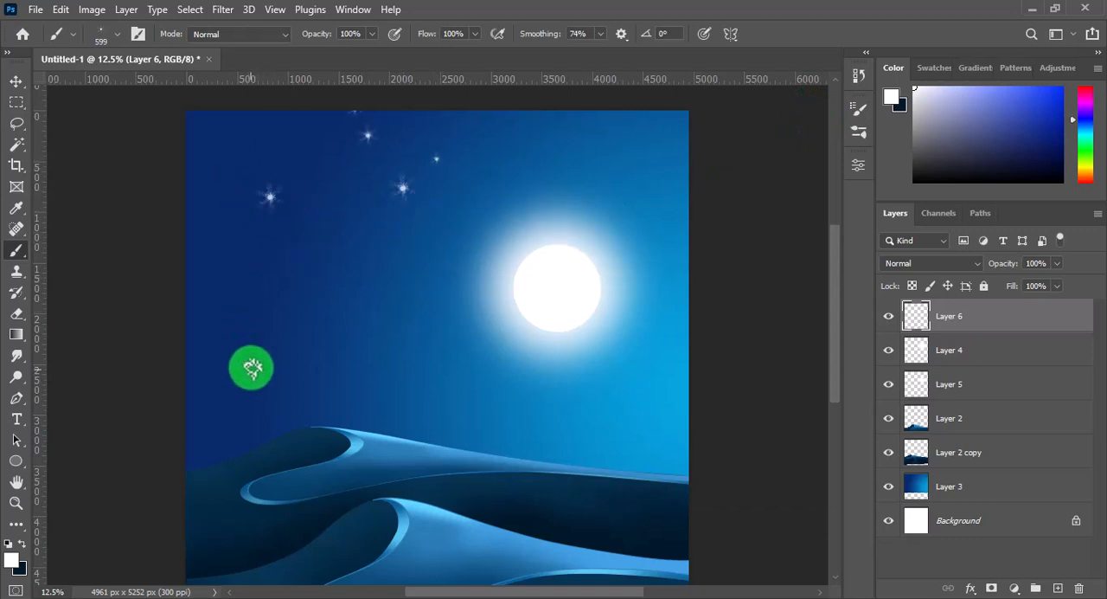
key(ctrl+z)
key(ctrl+z)
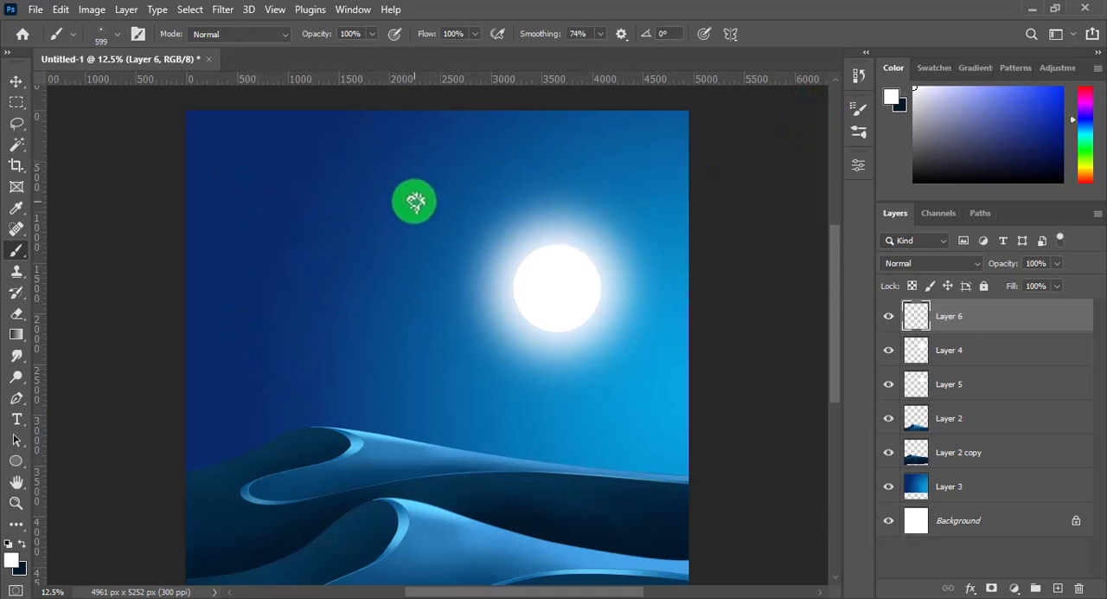
Reduce the star brush to 231 px and paint scattered stars over the dark part of the sky left of the moon
drag(404, 202, 391, 213)
drag(411, 173, 272, 250)
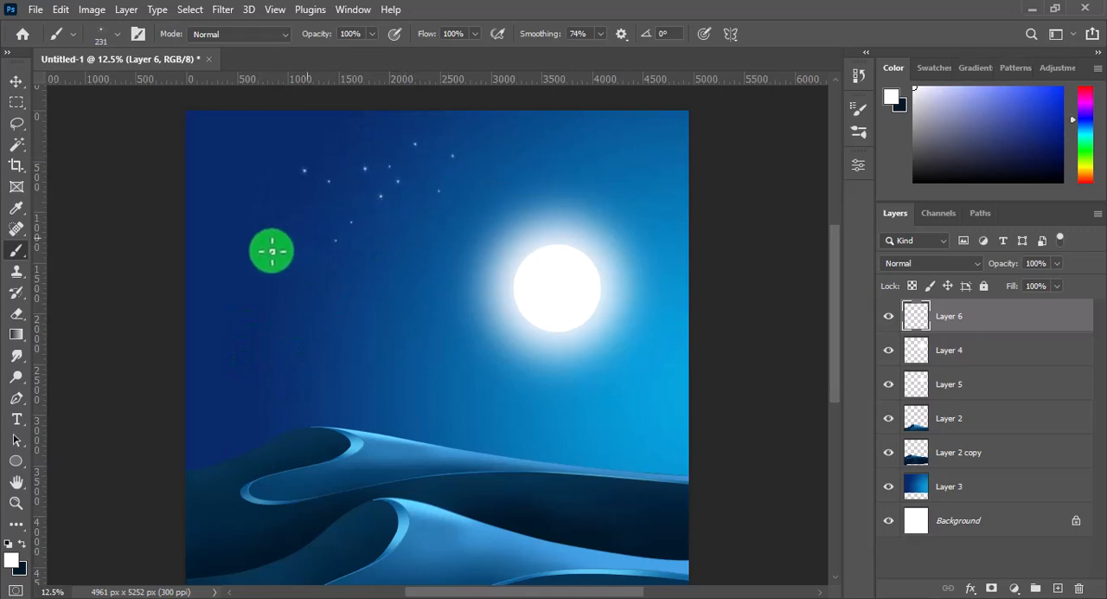
mouse_move(244, 209)
mouse_down()
mouse_move(218, 137)
mouse_move(240, 203)
mouse_move(308, 225)
mouse_move(256, 268)
mouse_move(253, 295)
mouse_move(301, 349)
mouse_move(416, 269)
mouse_move(438, 220)
mouse_move(358, 193)
mouse_move(282, 131)
mouse_move(381, 133)
mouse_move(349, 245)
mouse_move(378, 125)
mouse_move(324, 164)
mouse_up()
mouse_move(252, 370)
mouse_down()
mouse_move(230, 296)
mouse_move(301, 379)
mouse_up()
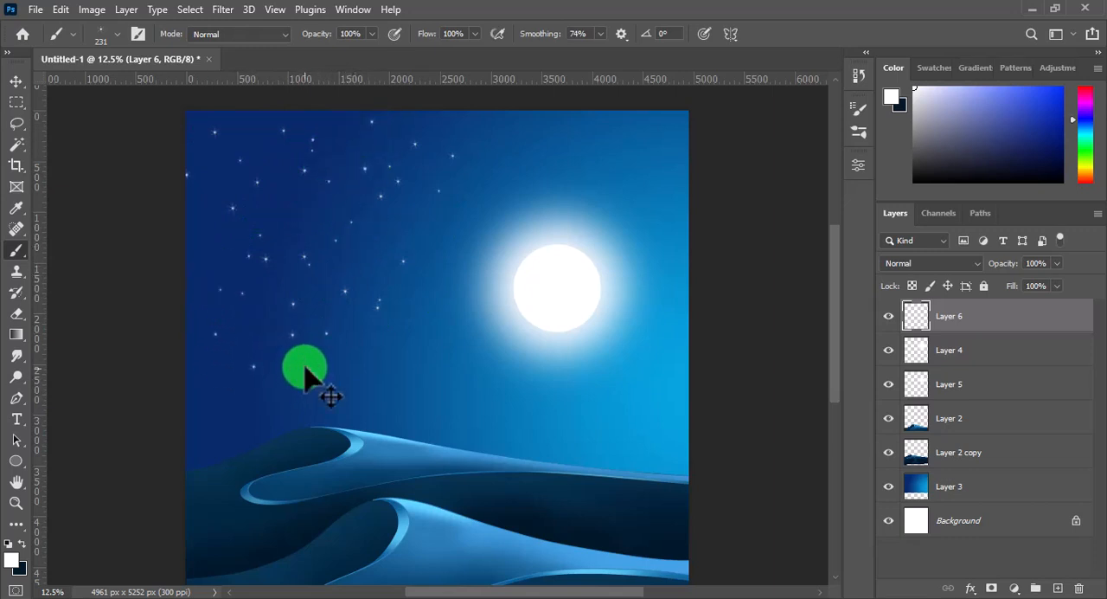
Stretch the star layer to 184.11% width and 157.14% height across the whole sky, and erase the stars overlapping the waves
key(ctrl+t)
drag(462, 378, 553, 465)
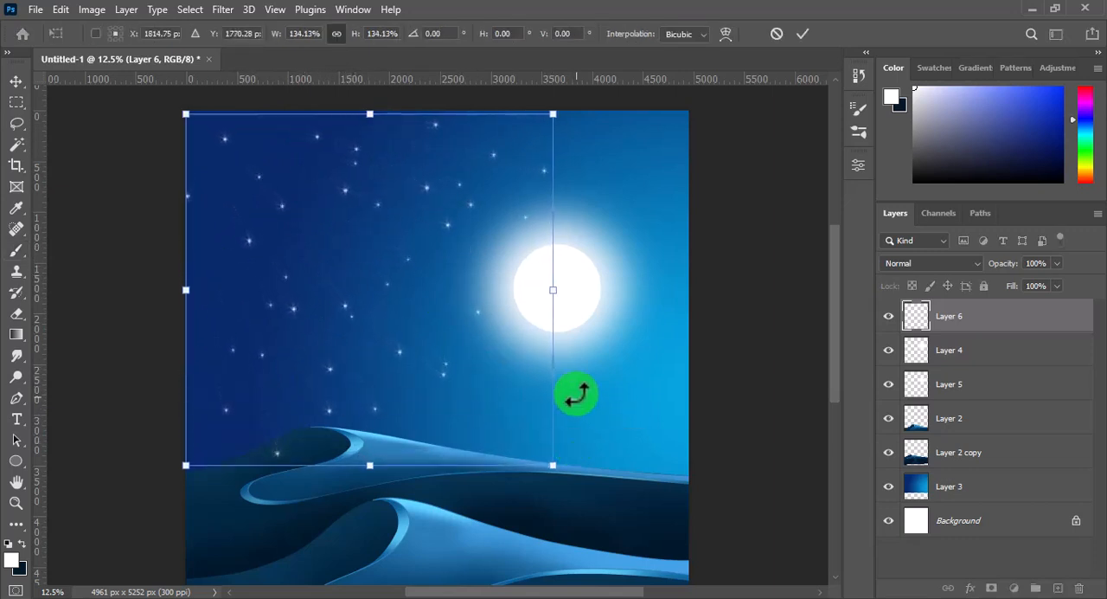
drag(554, 291, 610, 302)
drag(618, 465, 692, 515)
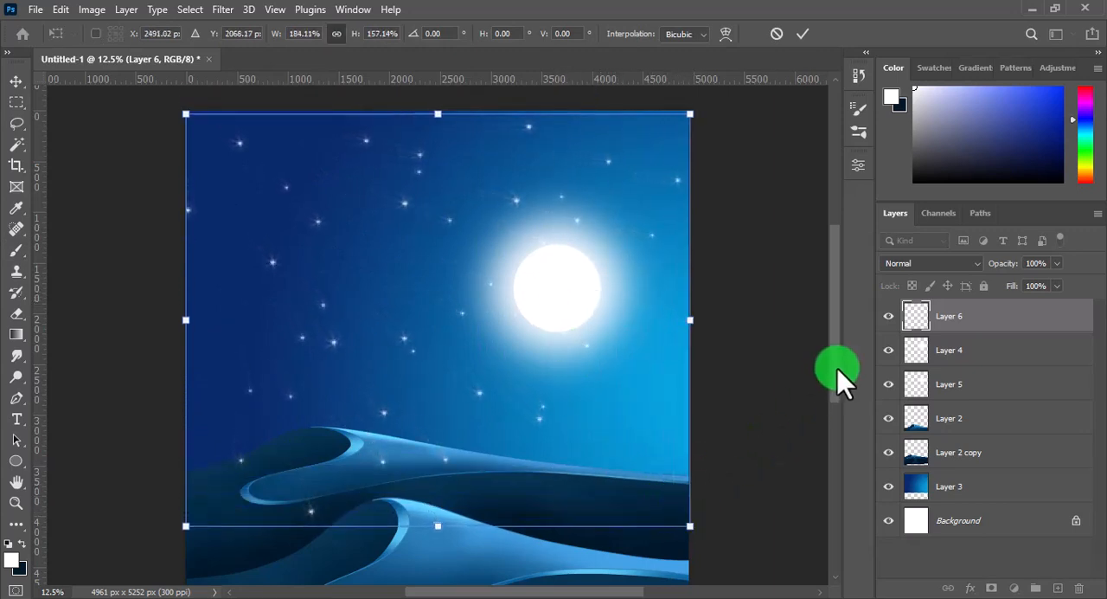
click(804, 34)
drag(832, 321, 831, 329)
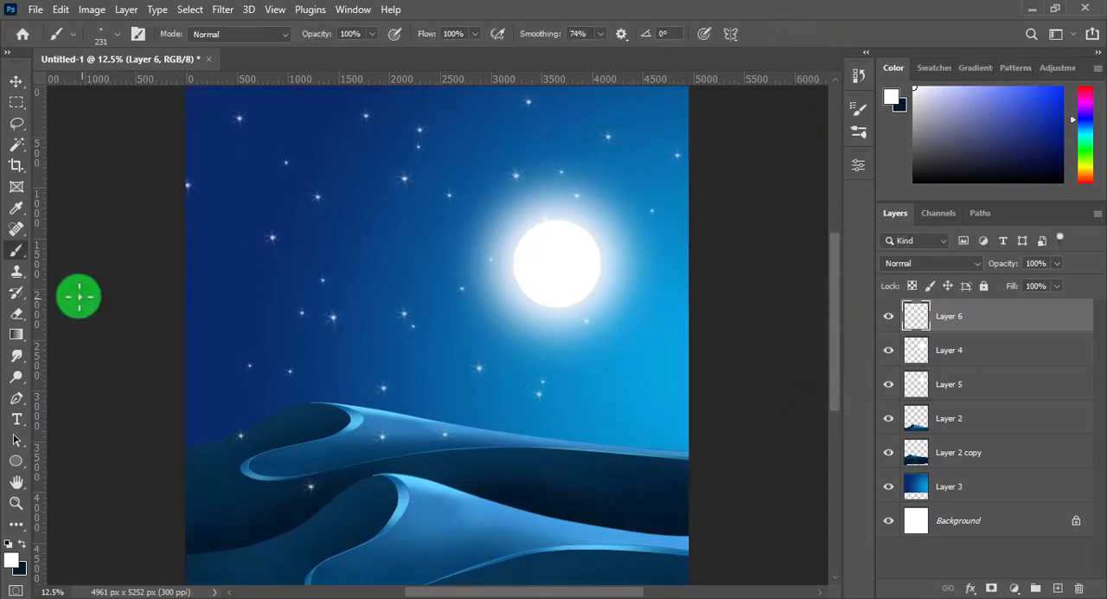
click(16, 313)
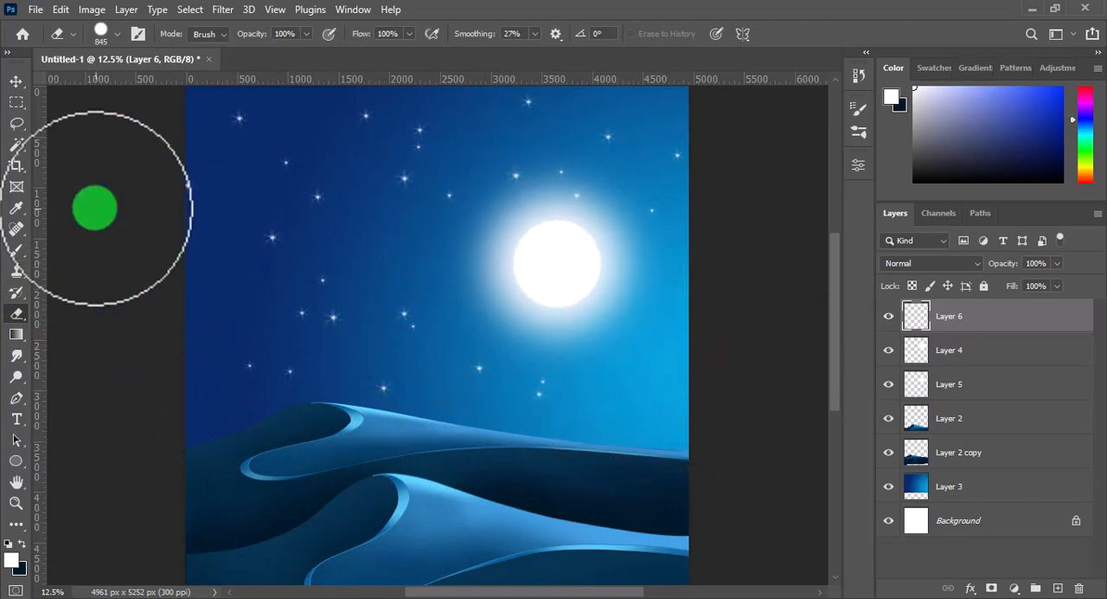
Add single small stars with the 231 px star brush along the dark left side of the sky, down towards the waves
click(17, 250)
click(231, 176)
click(234, 196)
click(220, 238)
click(221, 282)
click(269, 286)
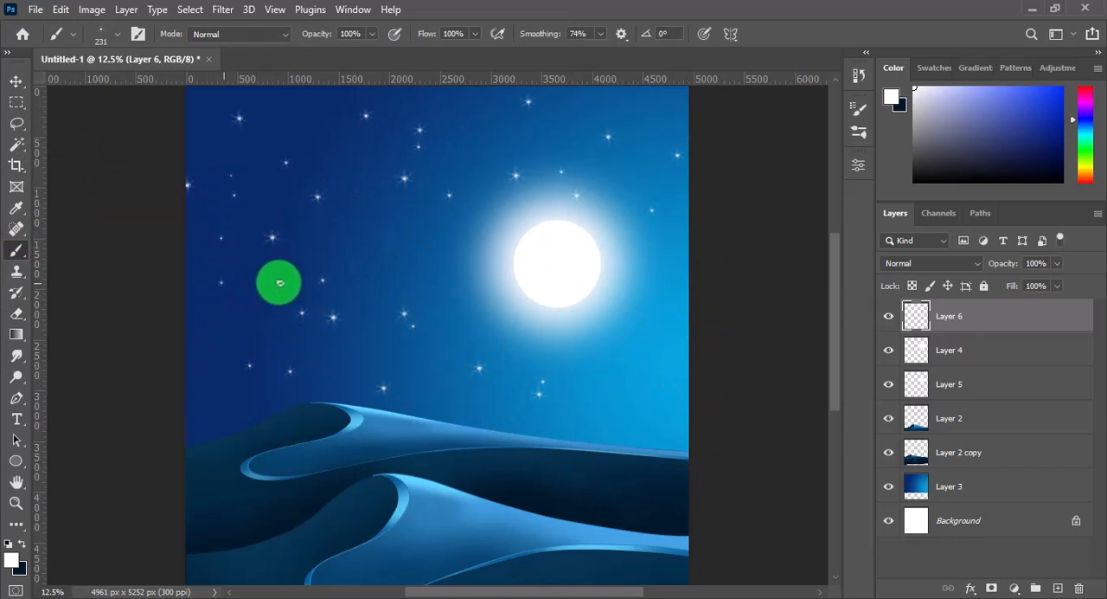
click(224, 302)
click(241, 318)
click(265, 314)
click(218, 328)
click(209, 355)
click(239, 364)
click(263, 371)
click(288, 366)
Fill the gaps in the middle and upper sky above the moon with more single stars
click(381, 225)
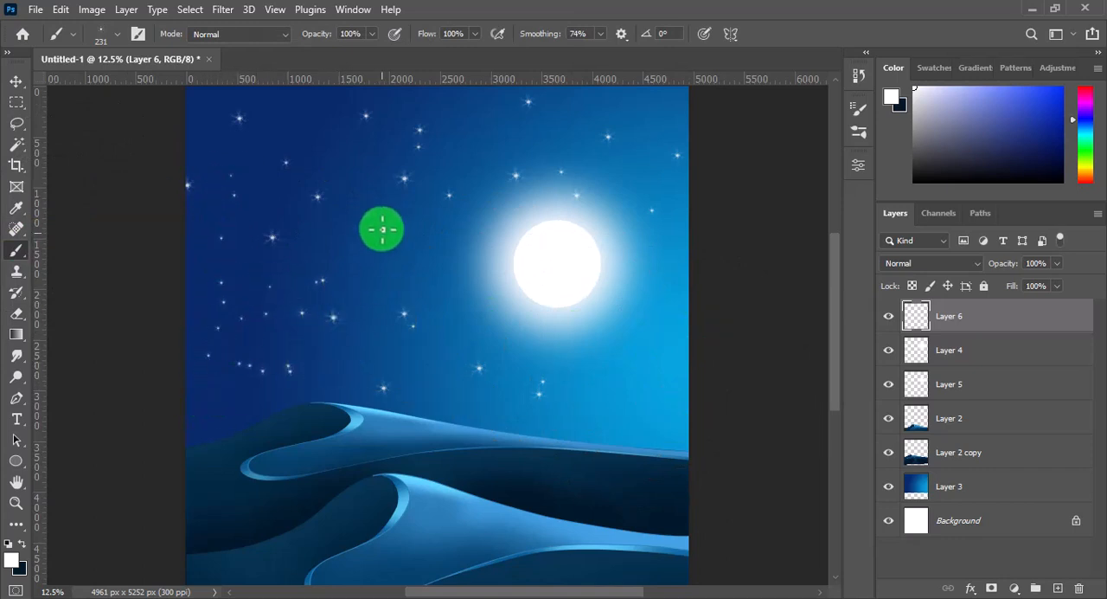
click(289, 110)
click(321, 134)
click(446, 118)
click(501, 135)
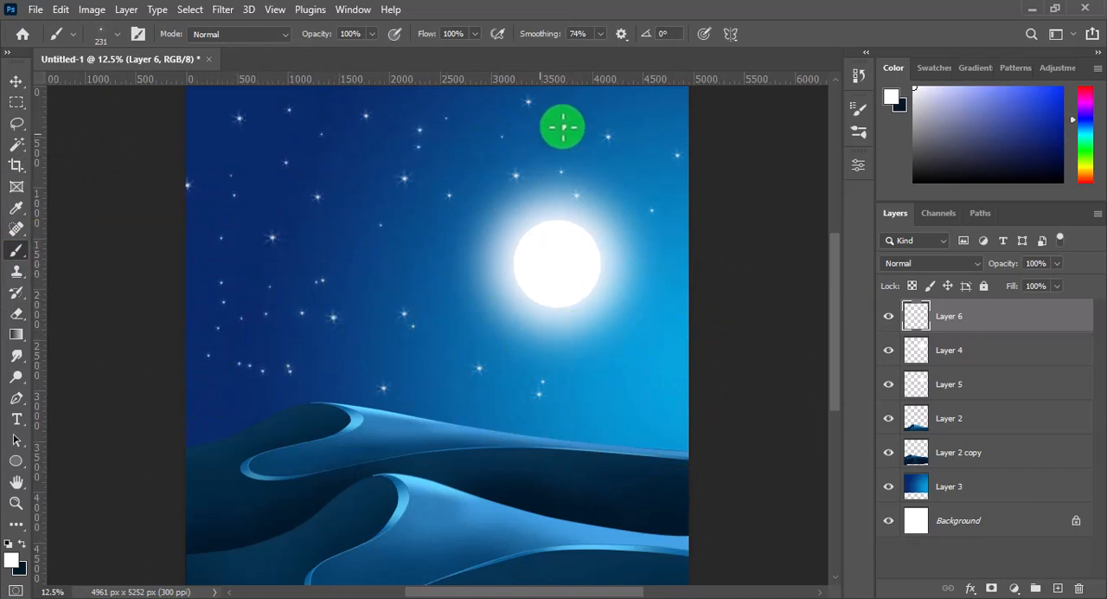
click(575, 121)
click(648, 102)
Place several small stars in the bright part of the sky below and right of the moon, above the waves
click(643, 314)
click(664, 400)
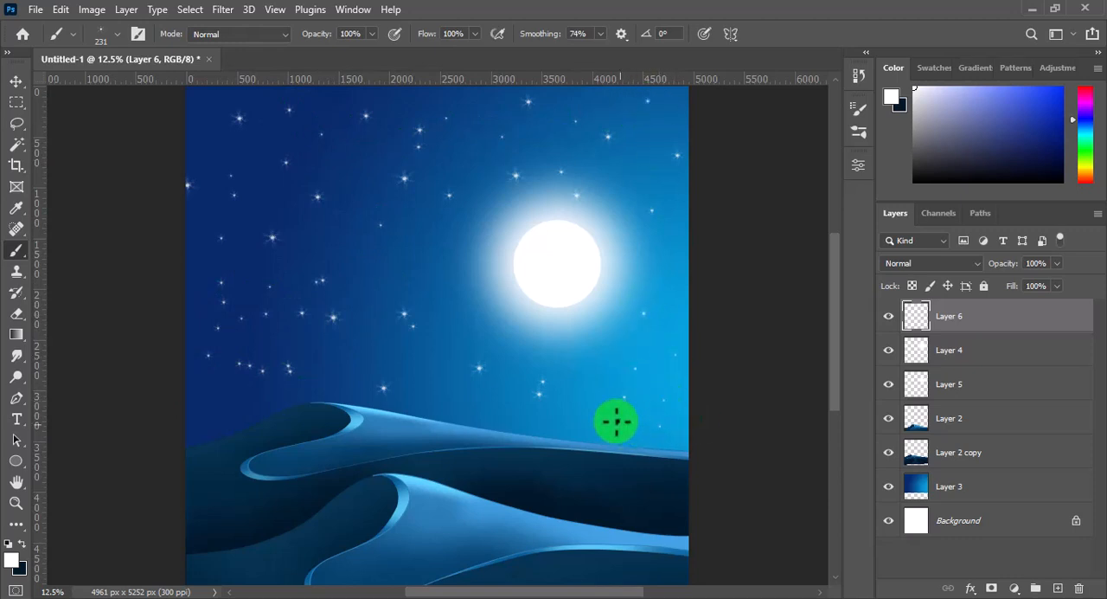
click(624, 397)
click(596, 384)
click(636, 368)
click(675, 354)
scroll(744, 370, down, 1)
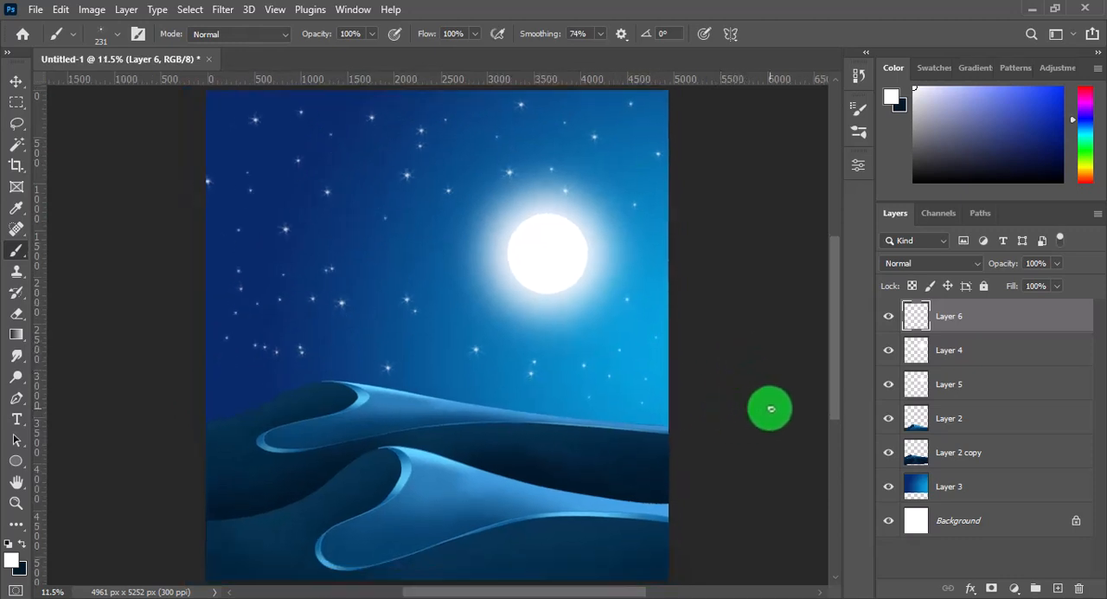